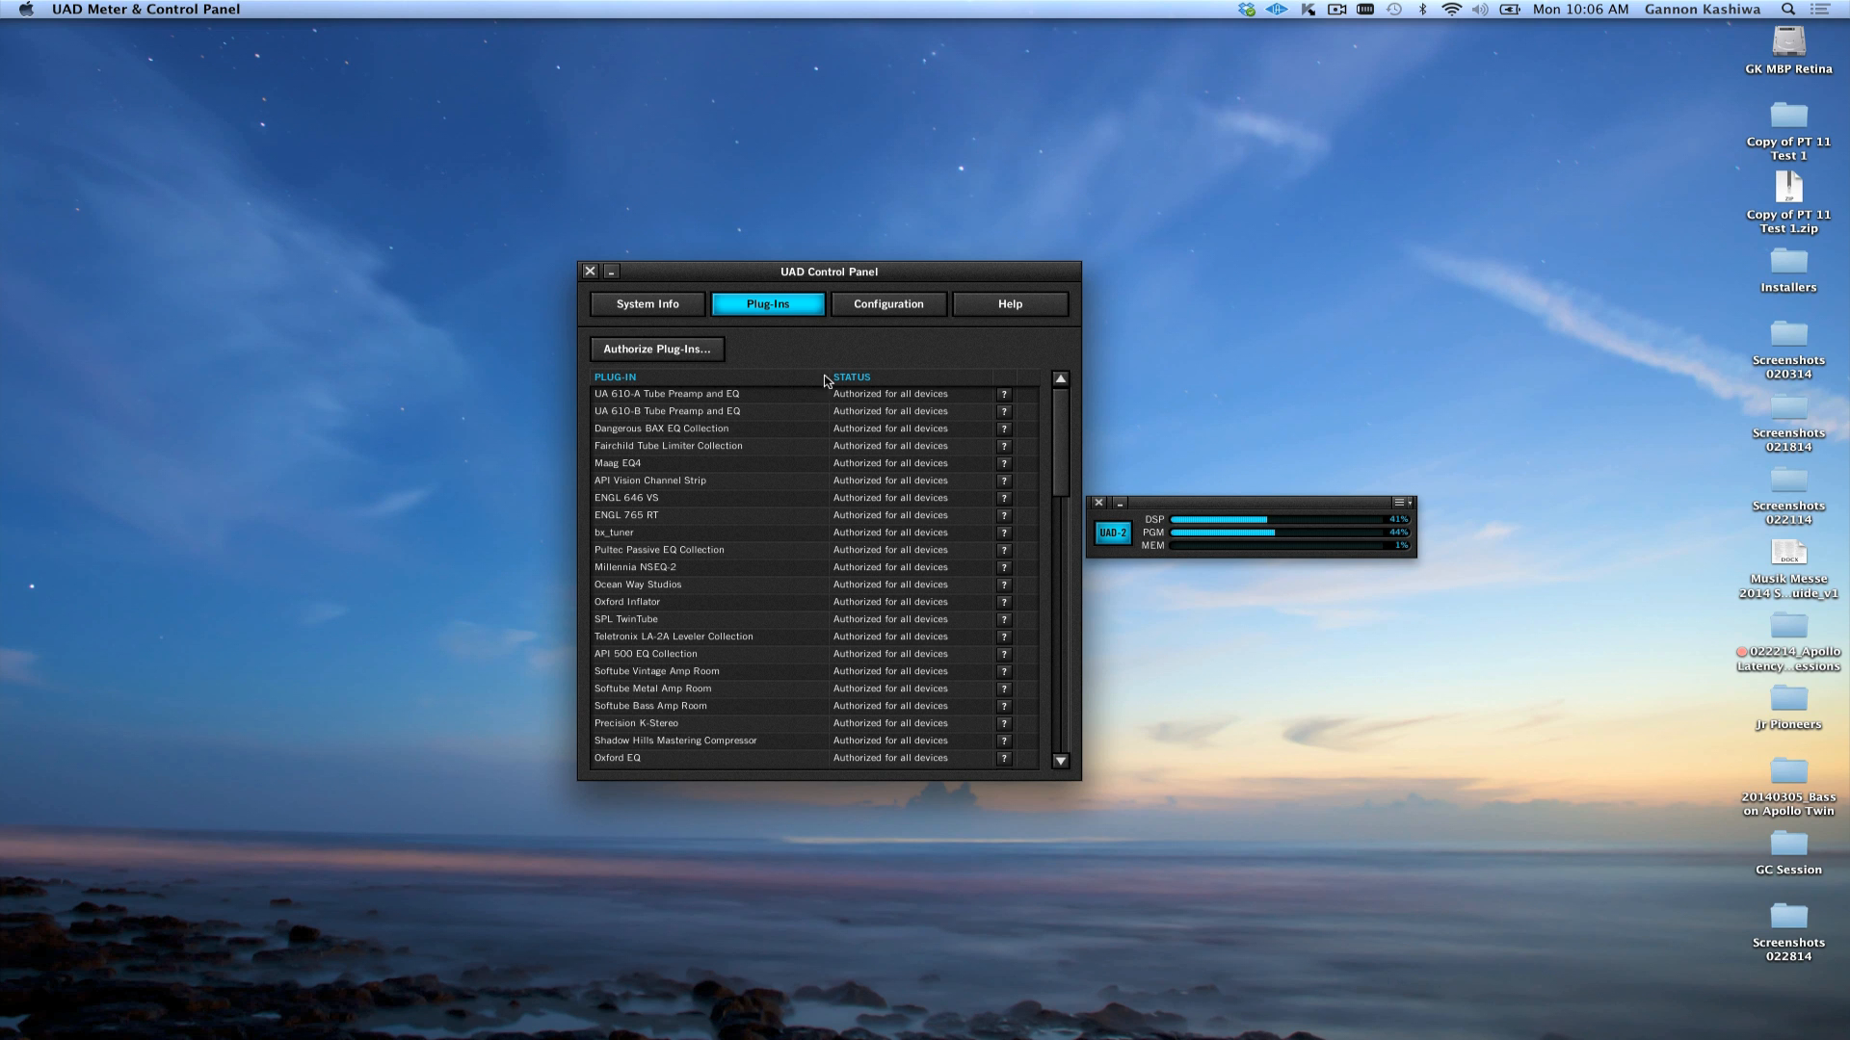
Authorize the UAD plug-ins by downloading the authorization file from Universal Audio and opening it.
left_click(691, 351)
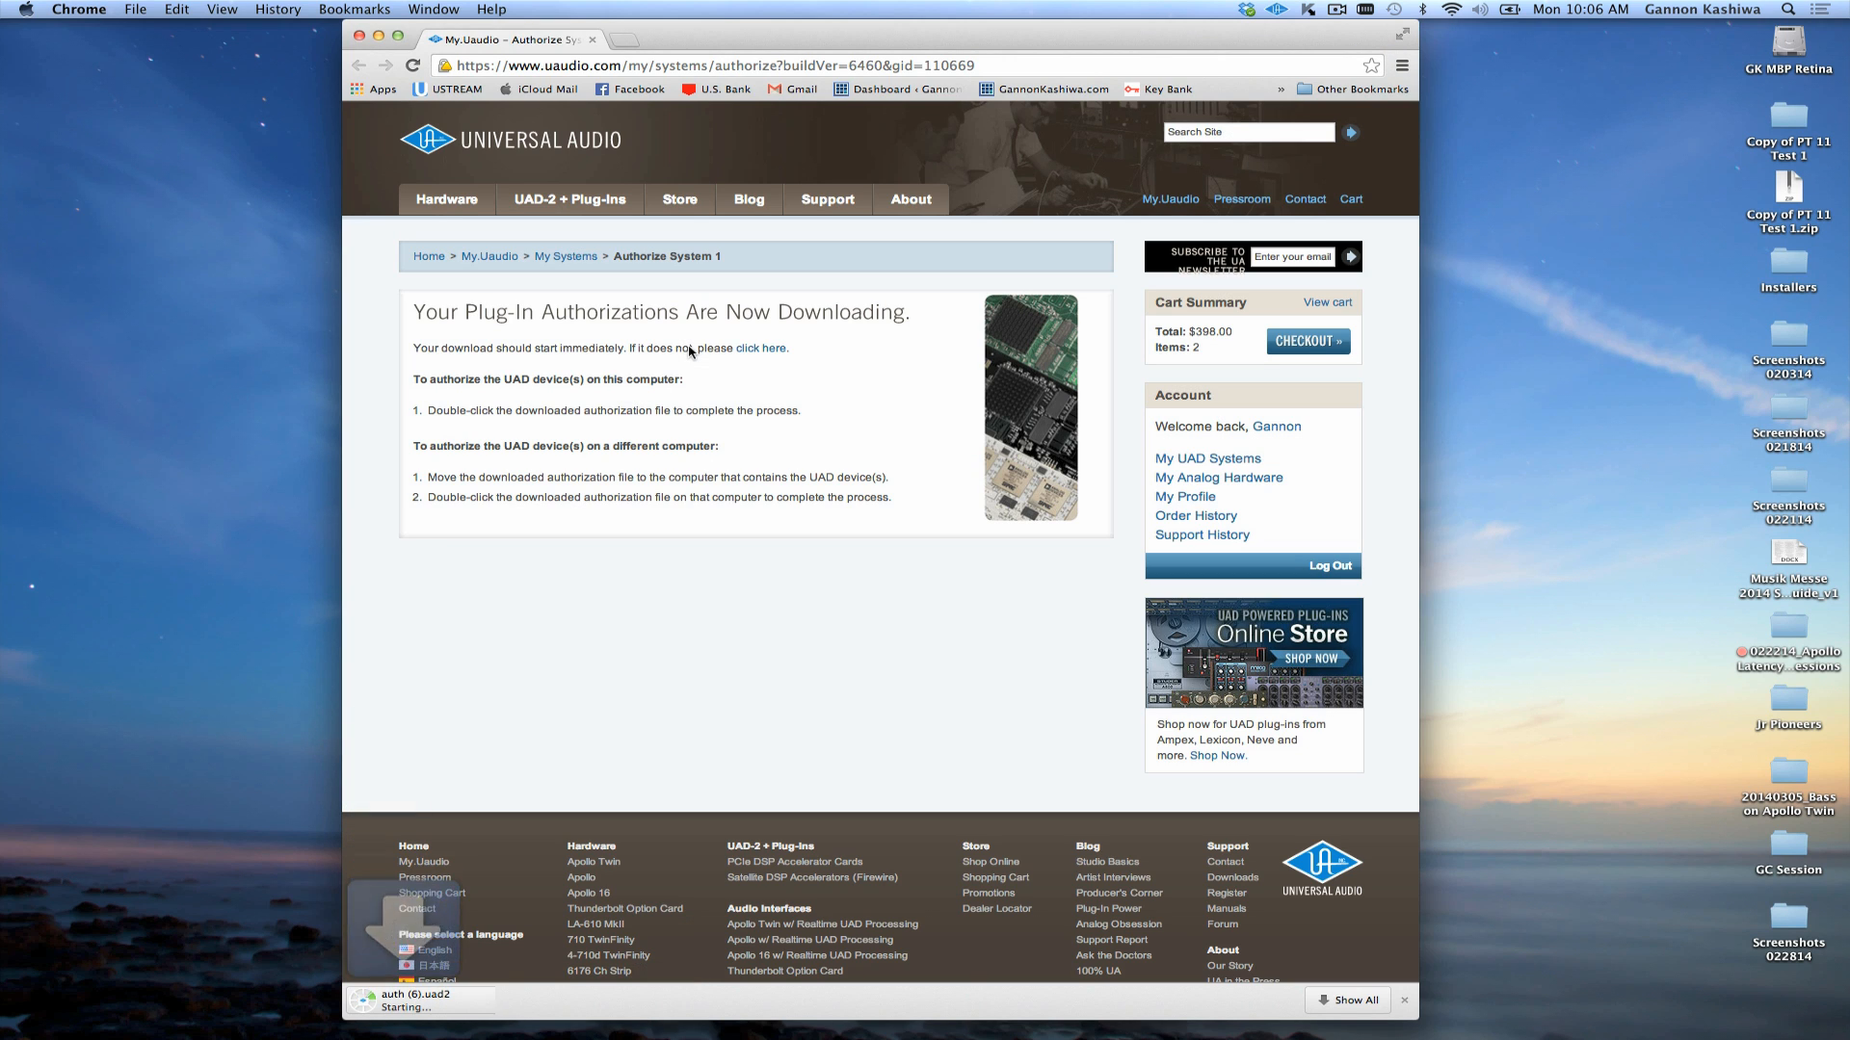
left_click(485, 1002)
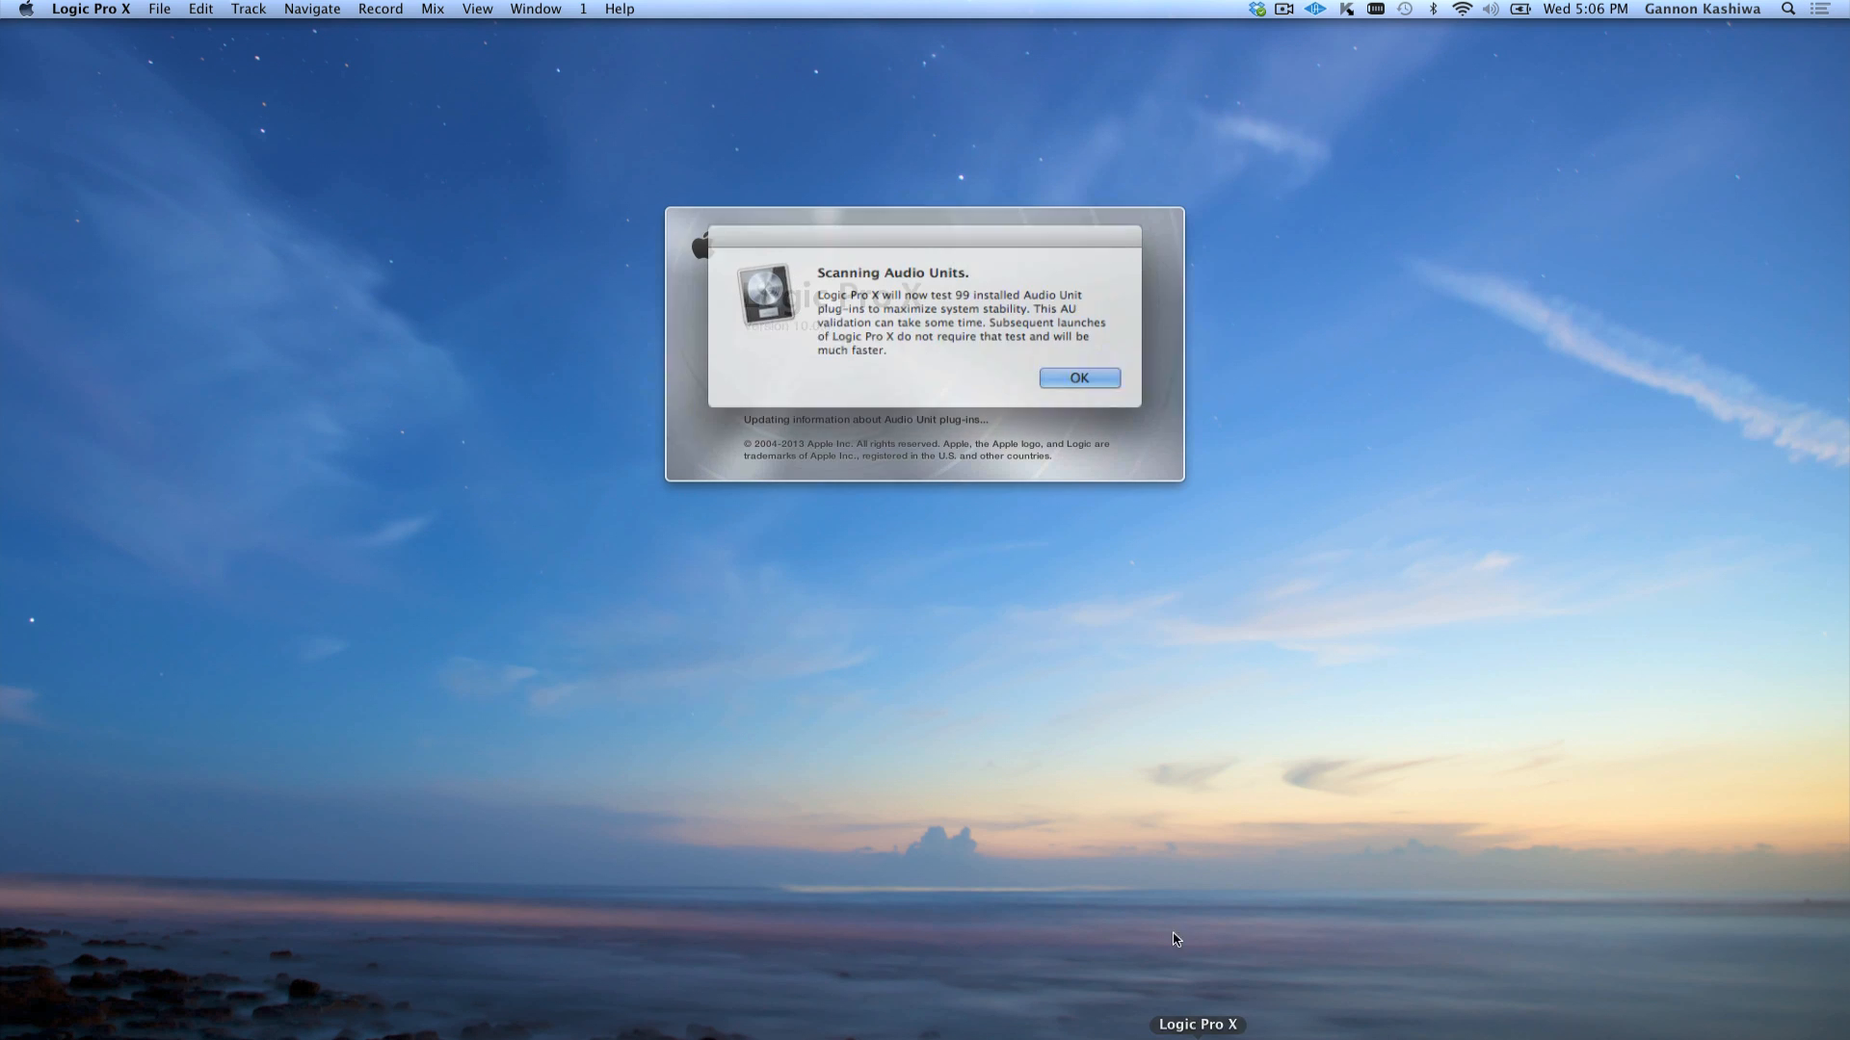
Switch to Logic Pro X, accept the Audio Units scan, set the output and input devices to Universal Audio Apollo, and apply the changes.
left_click(1085, 371)
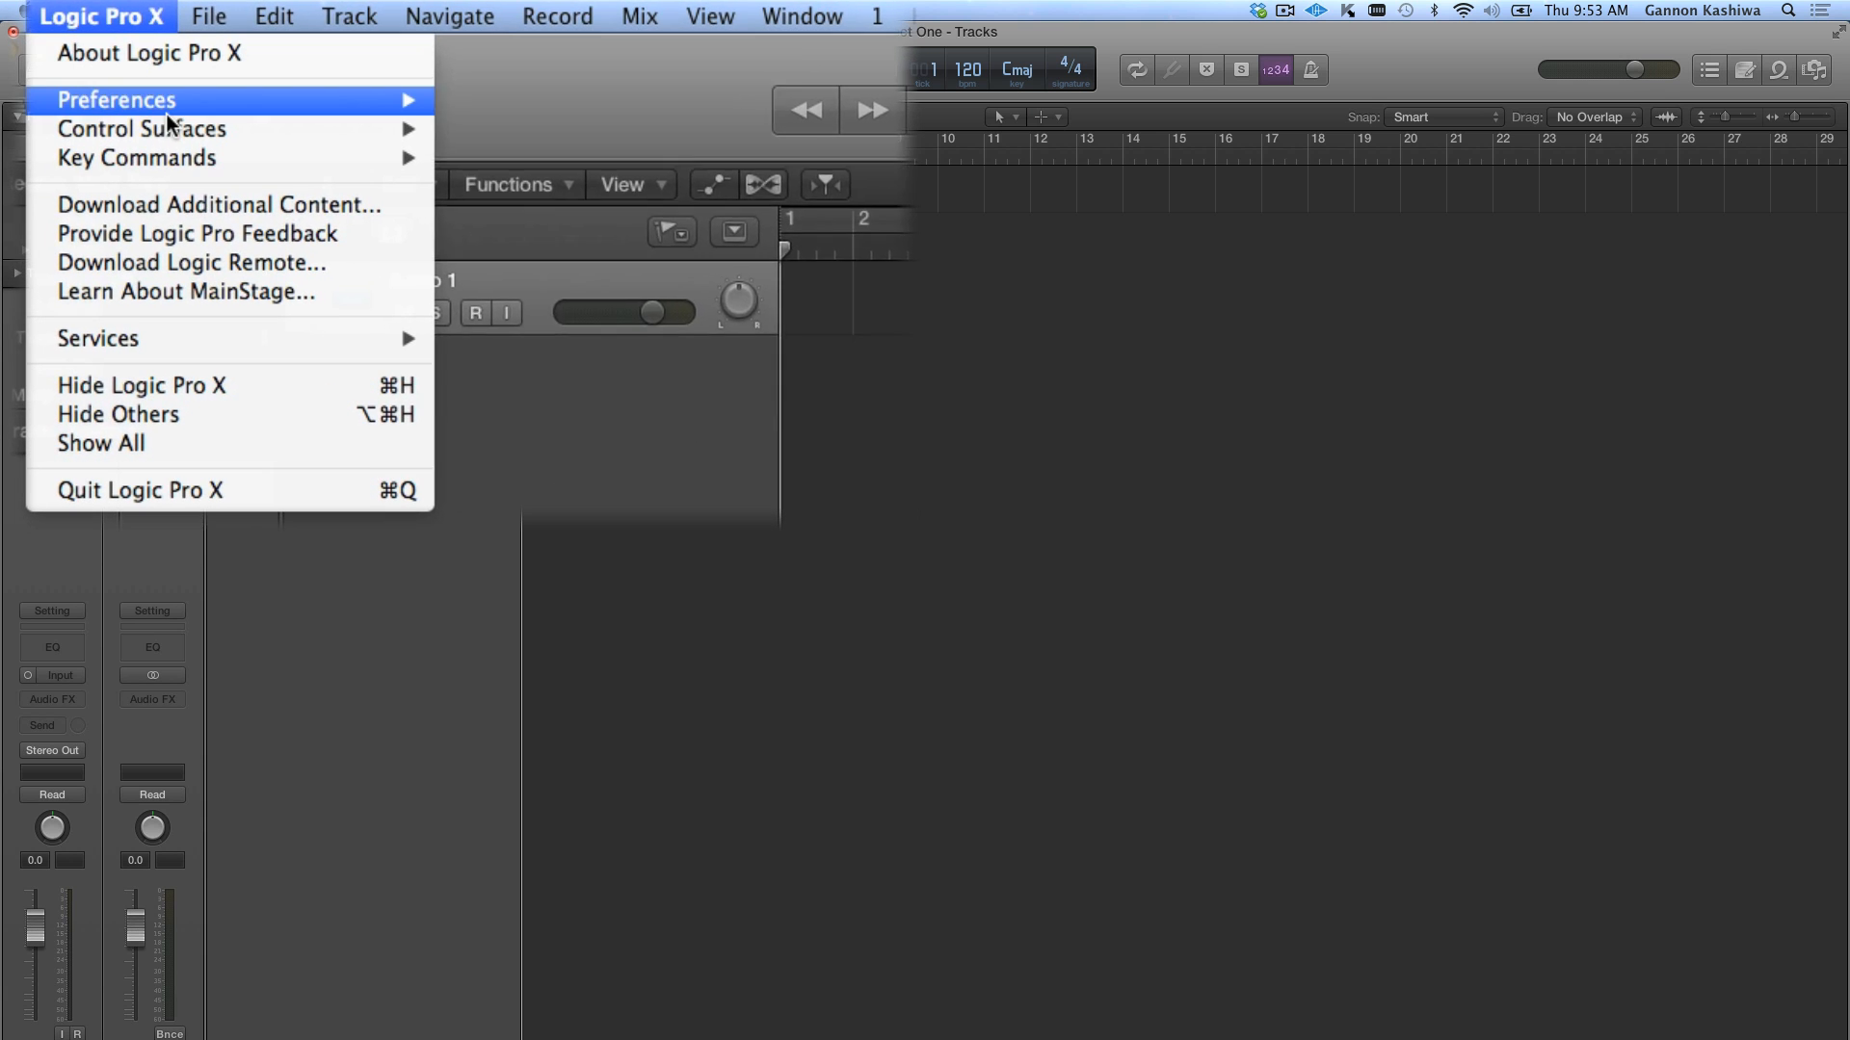
mouse_move(145, 79)
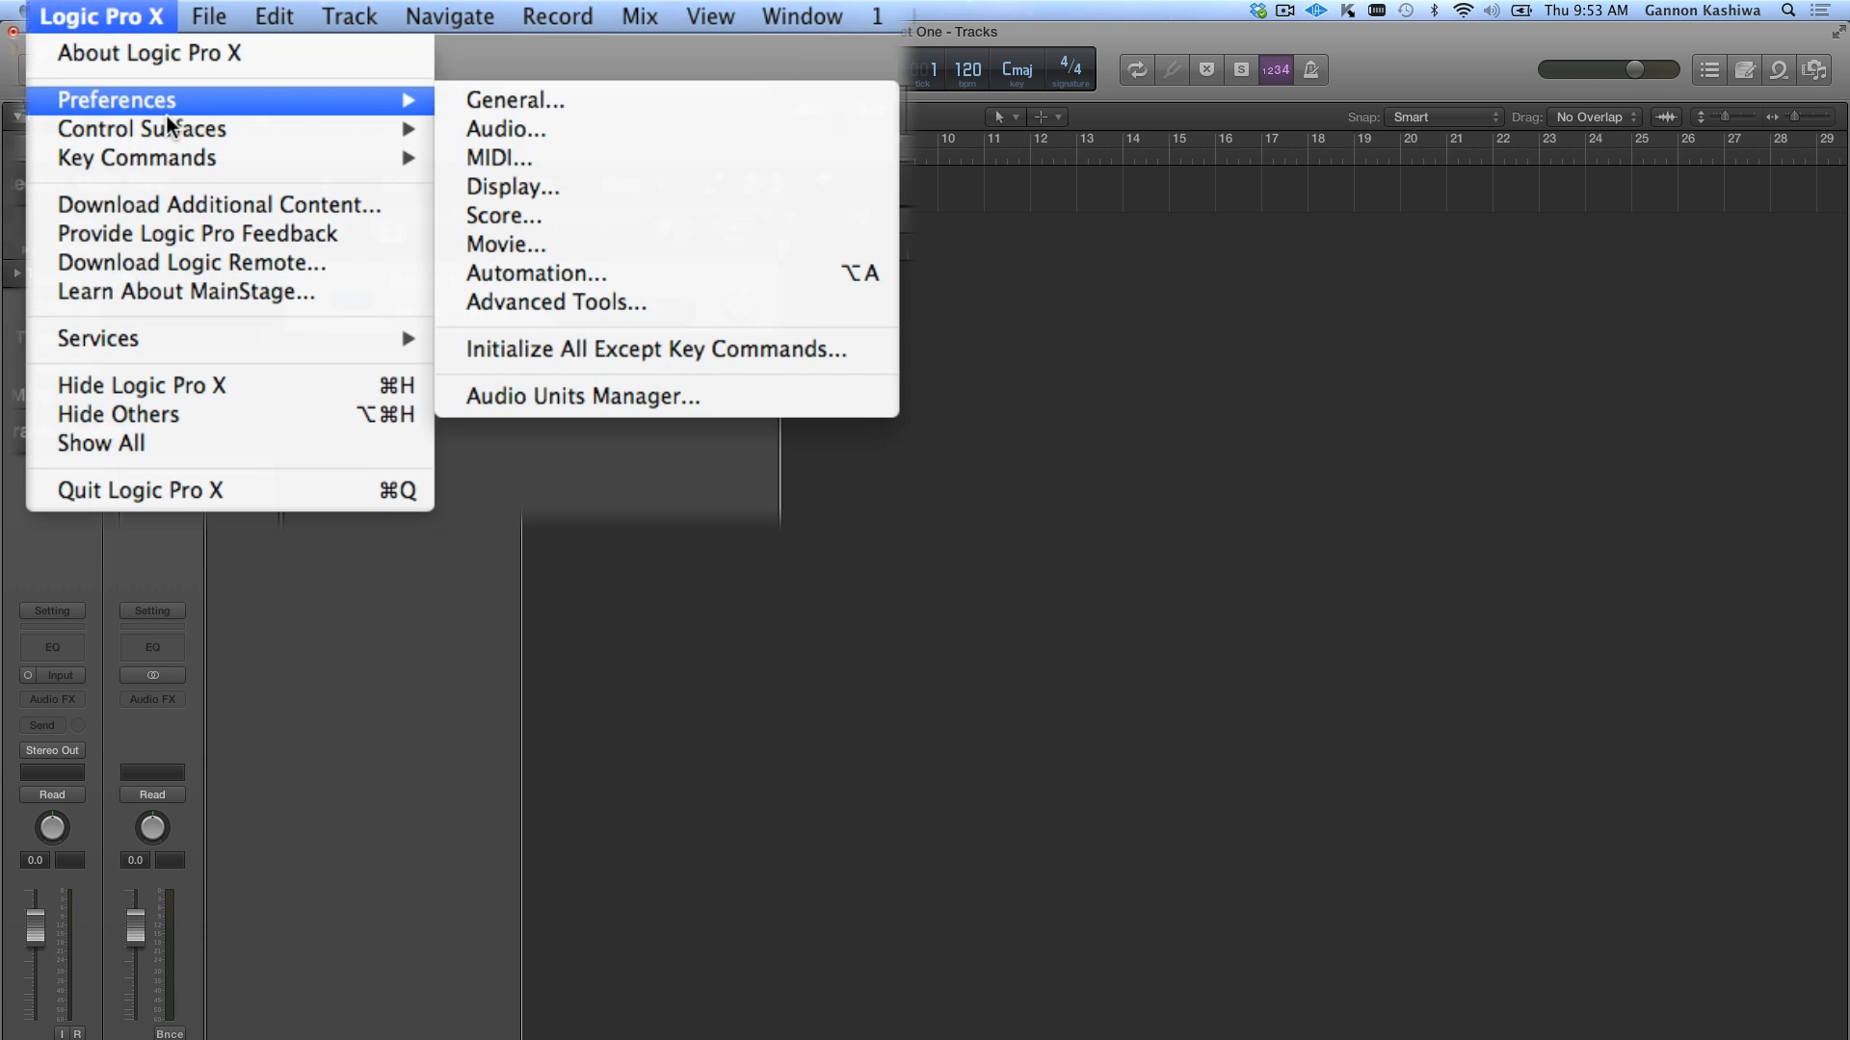
left_click(491, 129)
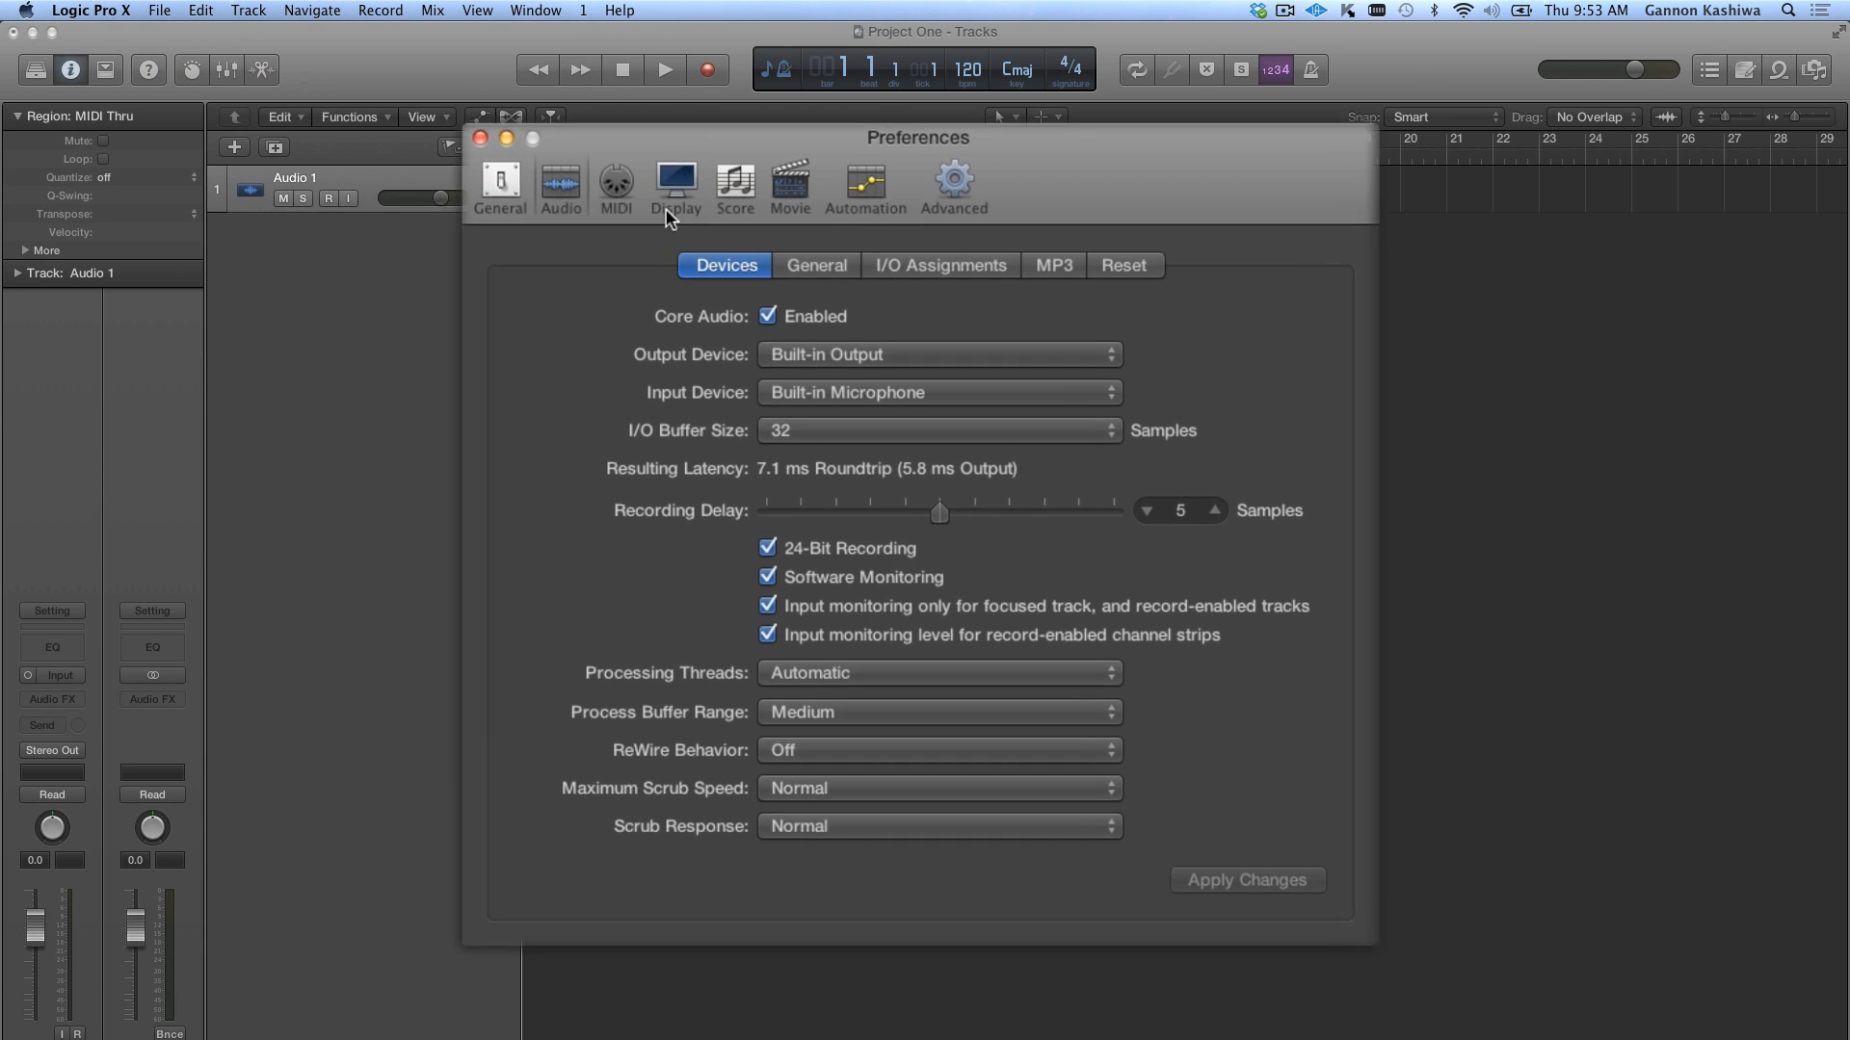
left_click(1120, 334)
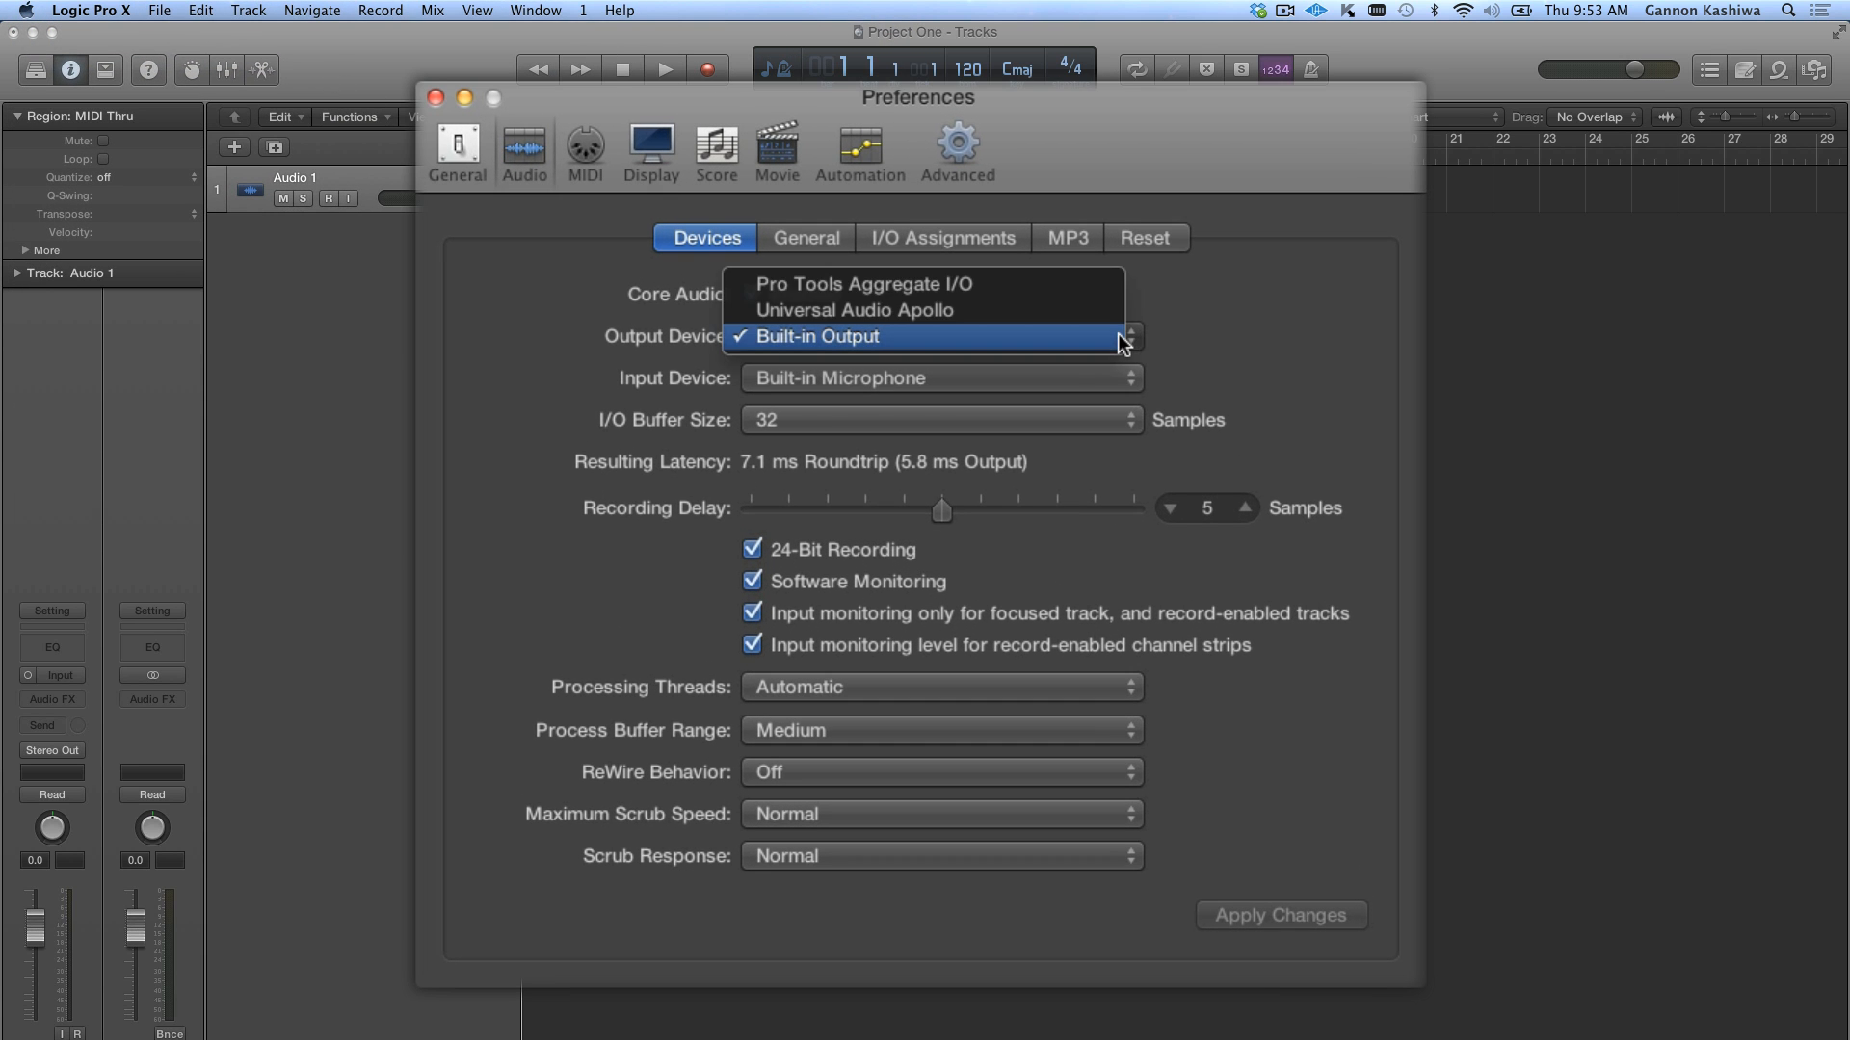
left_click(1091, 311)
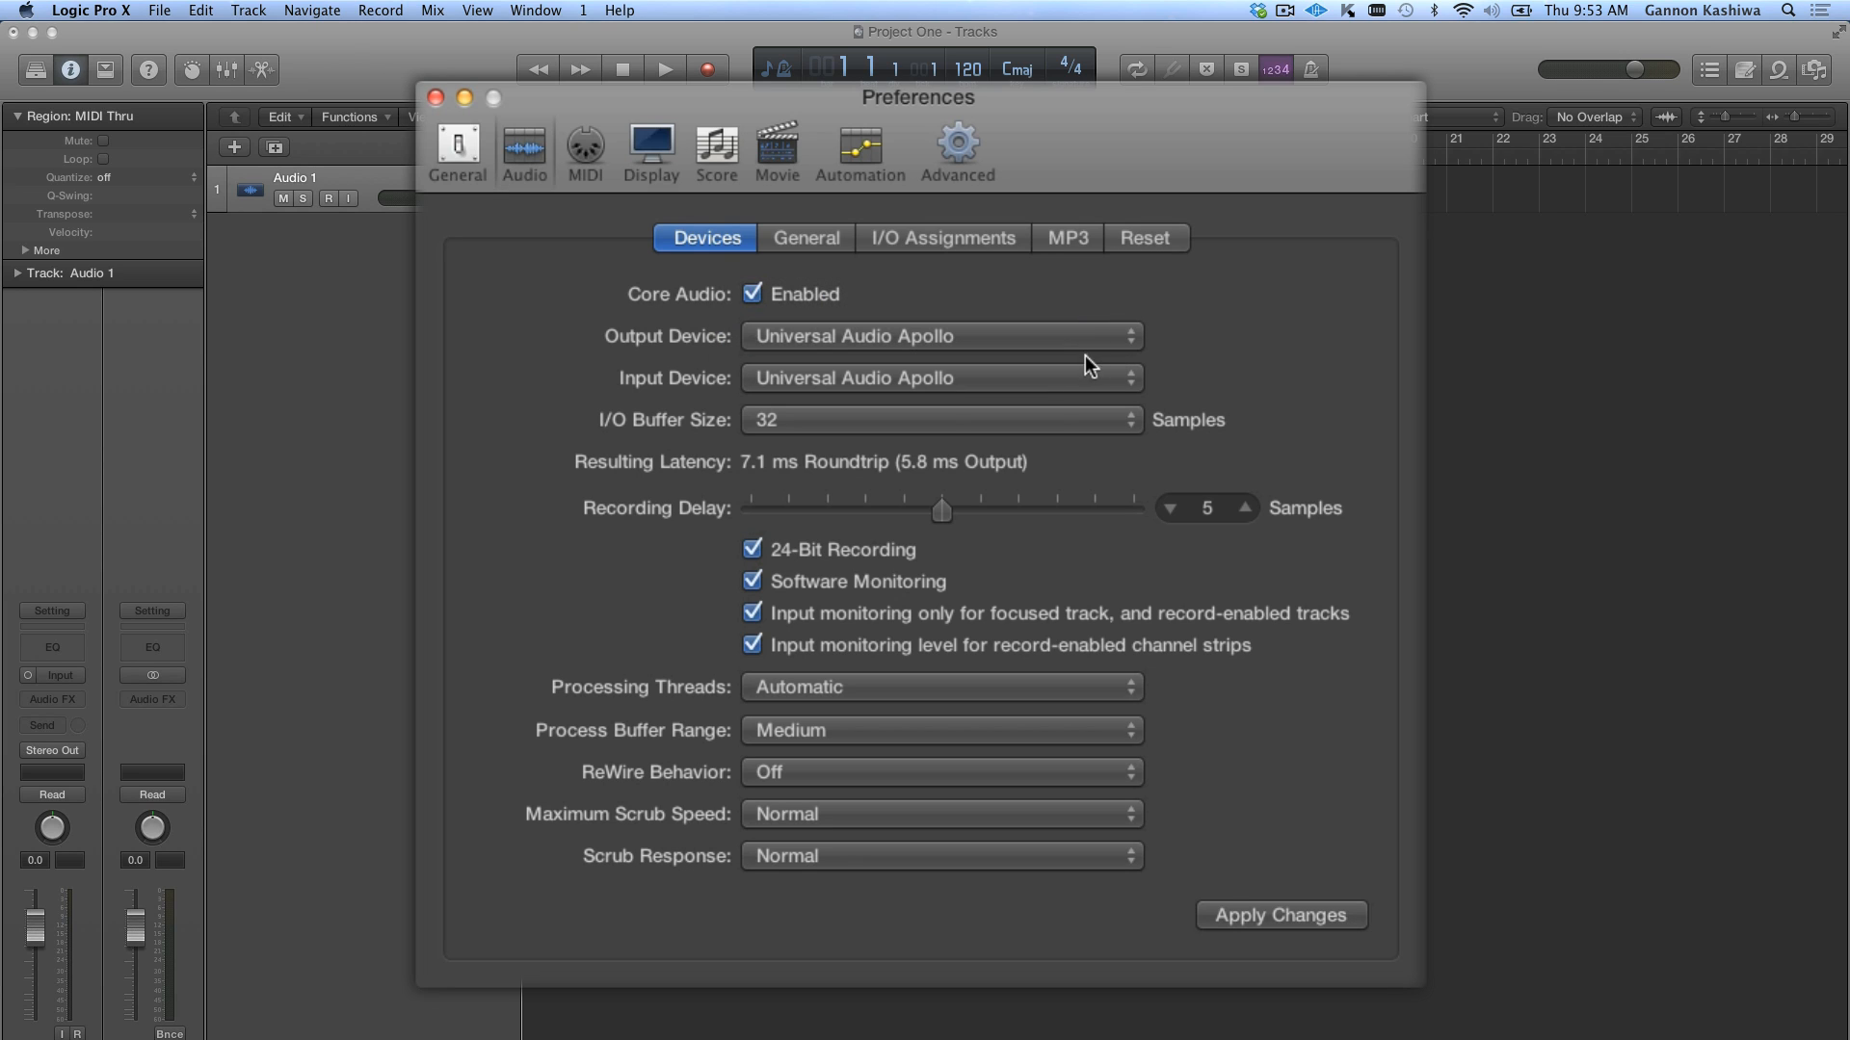
left_click(1294, 914)
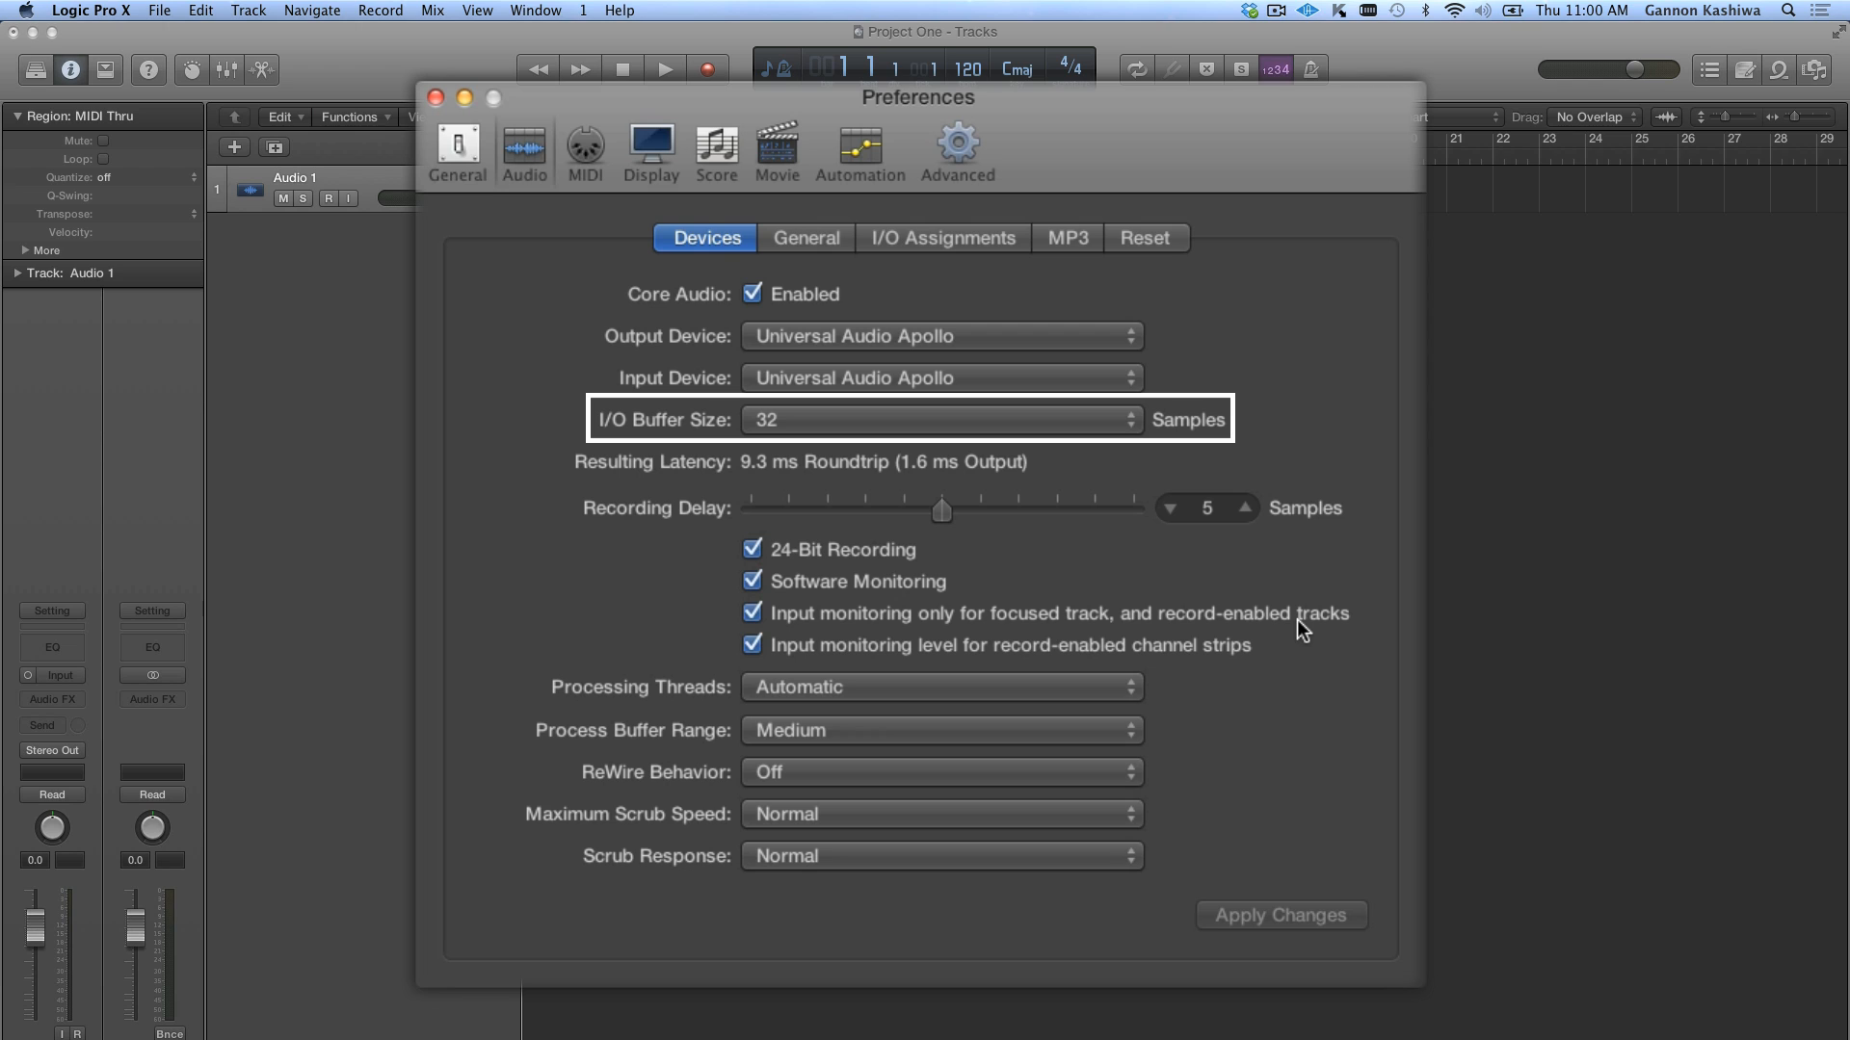
Set the I/O buffer size to 64 and then 512 samples, and the process buffer range to Large.
left_click(1125, 421)
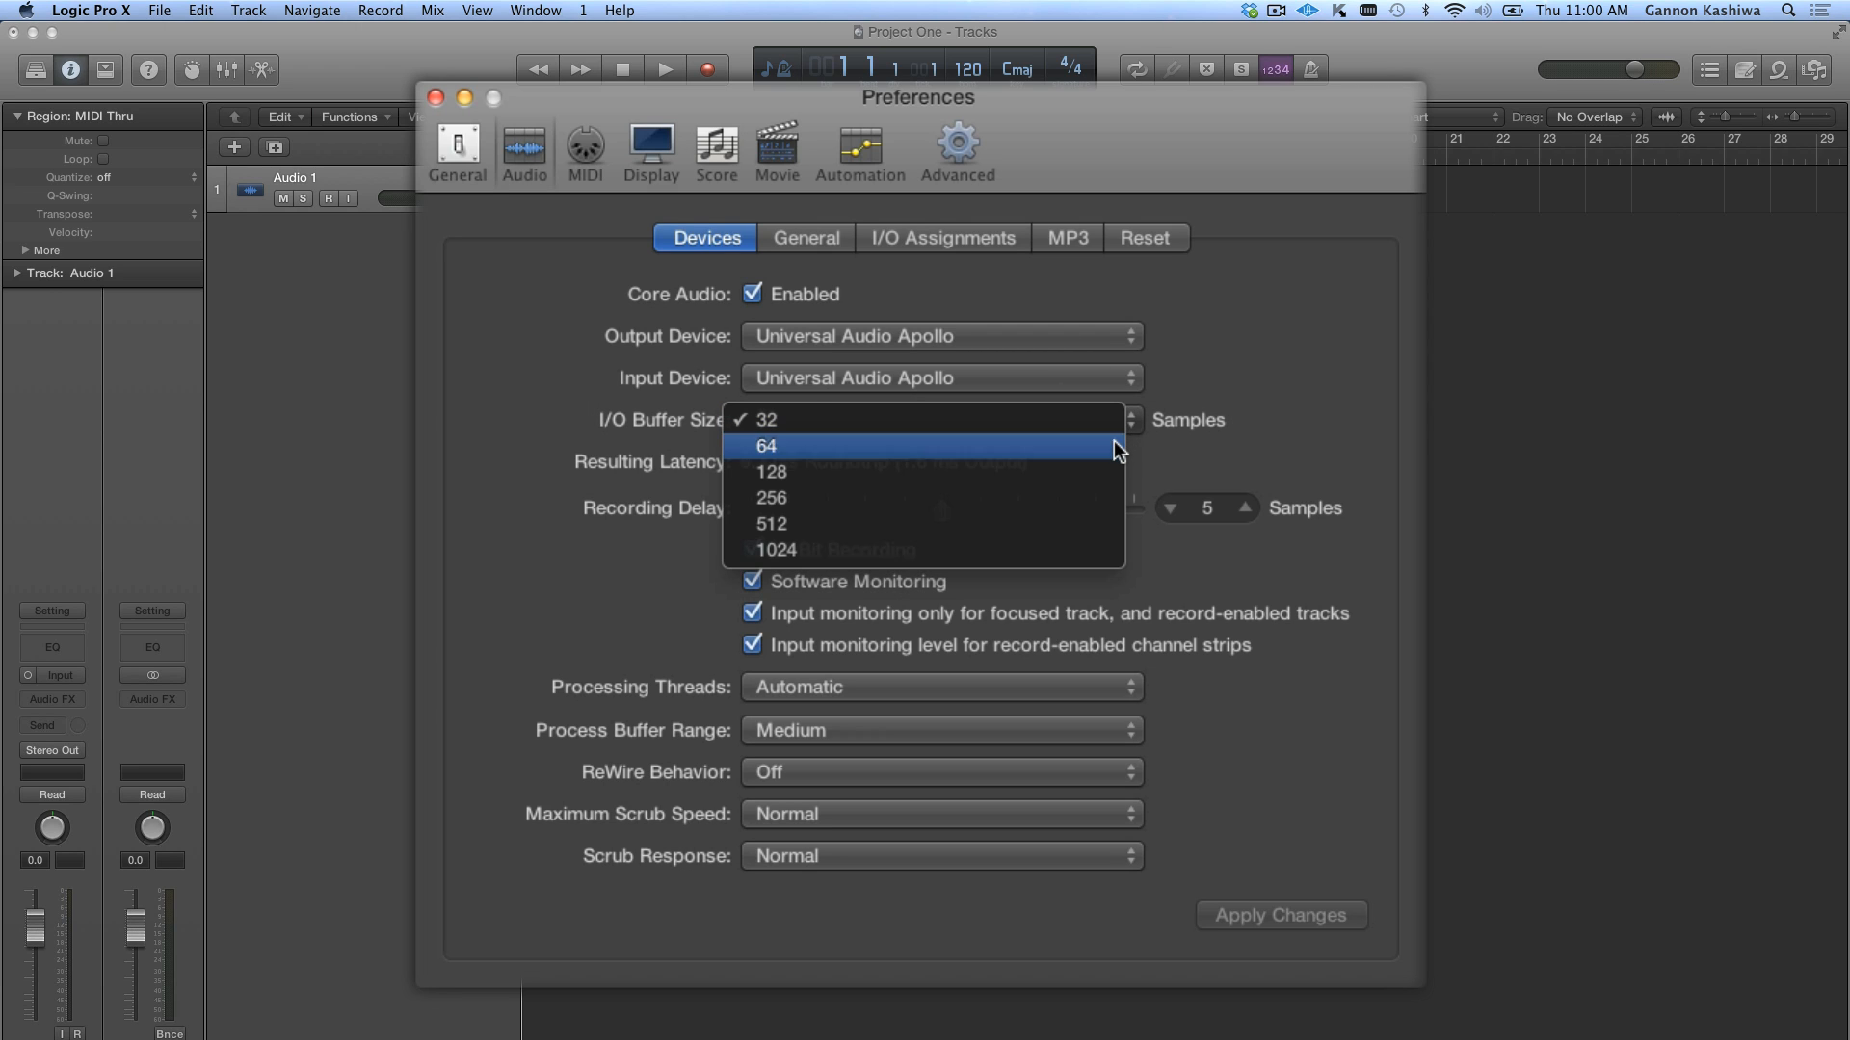
left_click(1113, 441)
left_click(1114, 417)
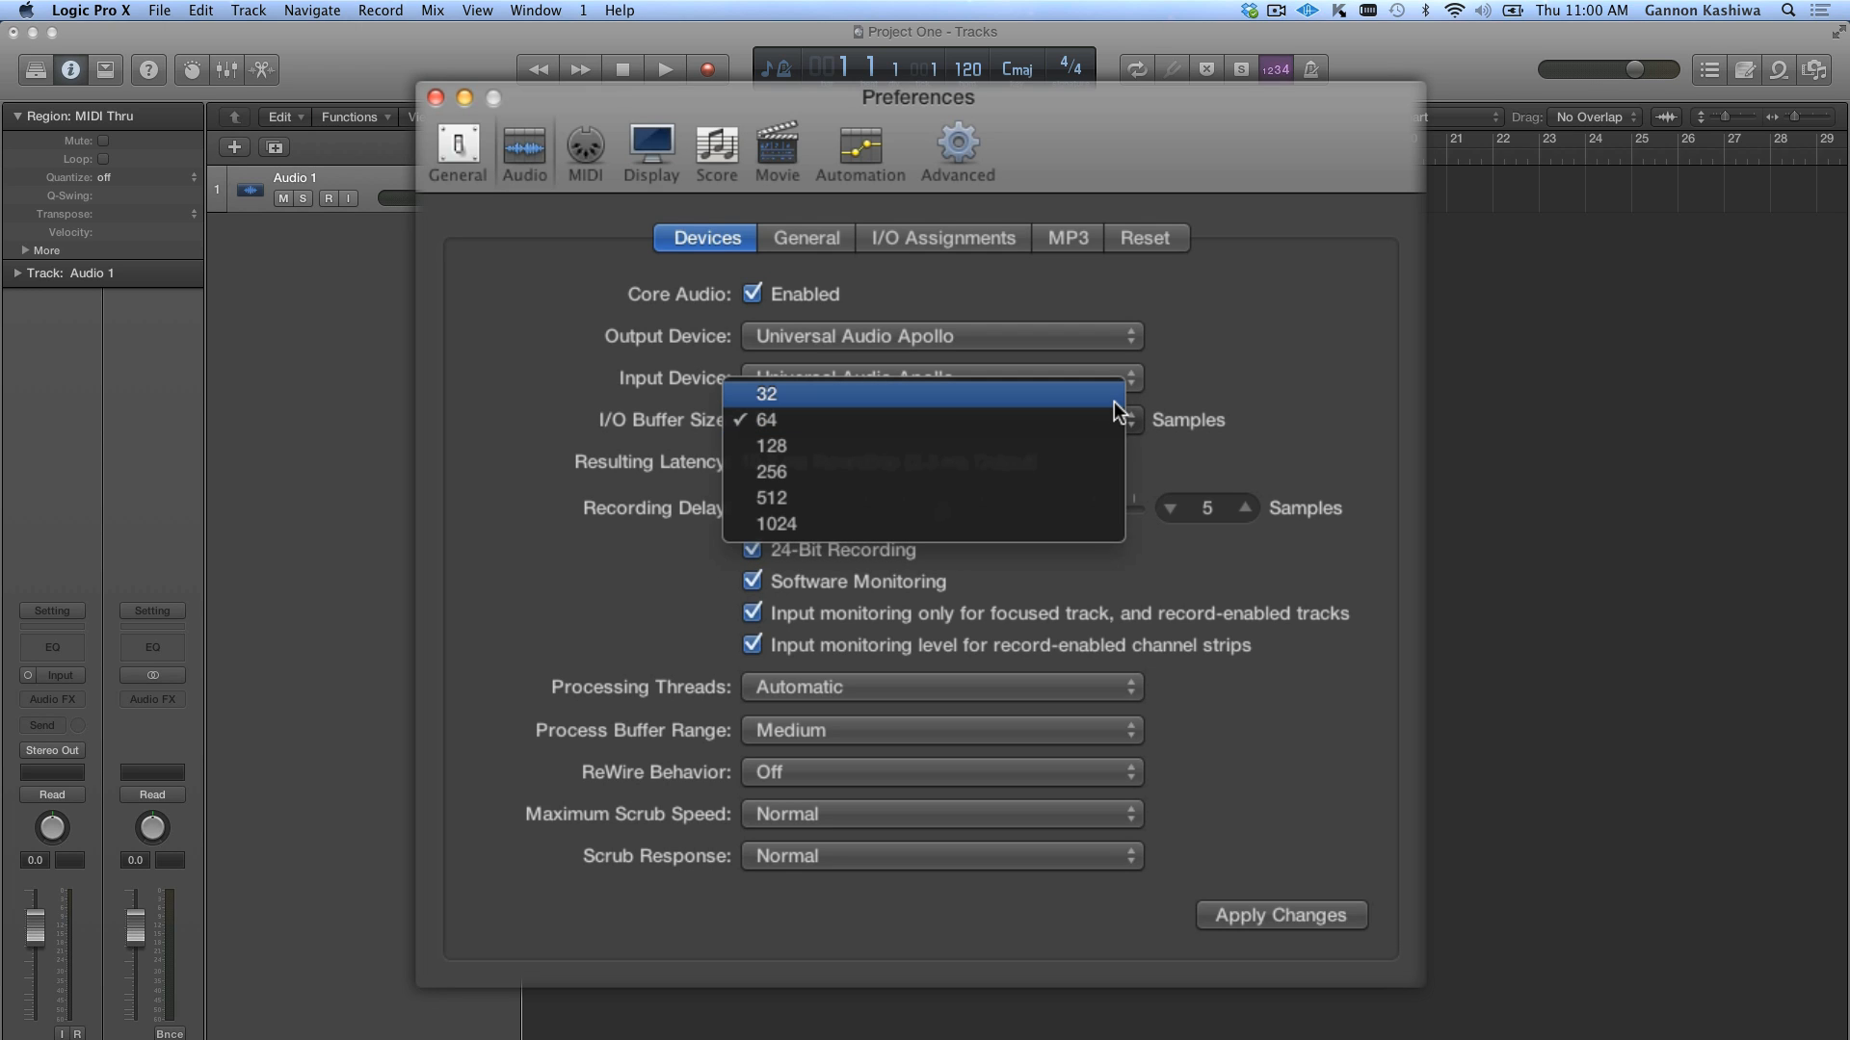
left_click(1106, 499)
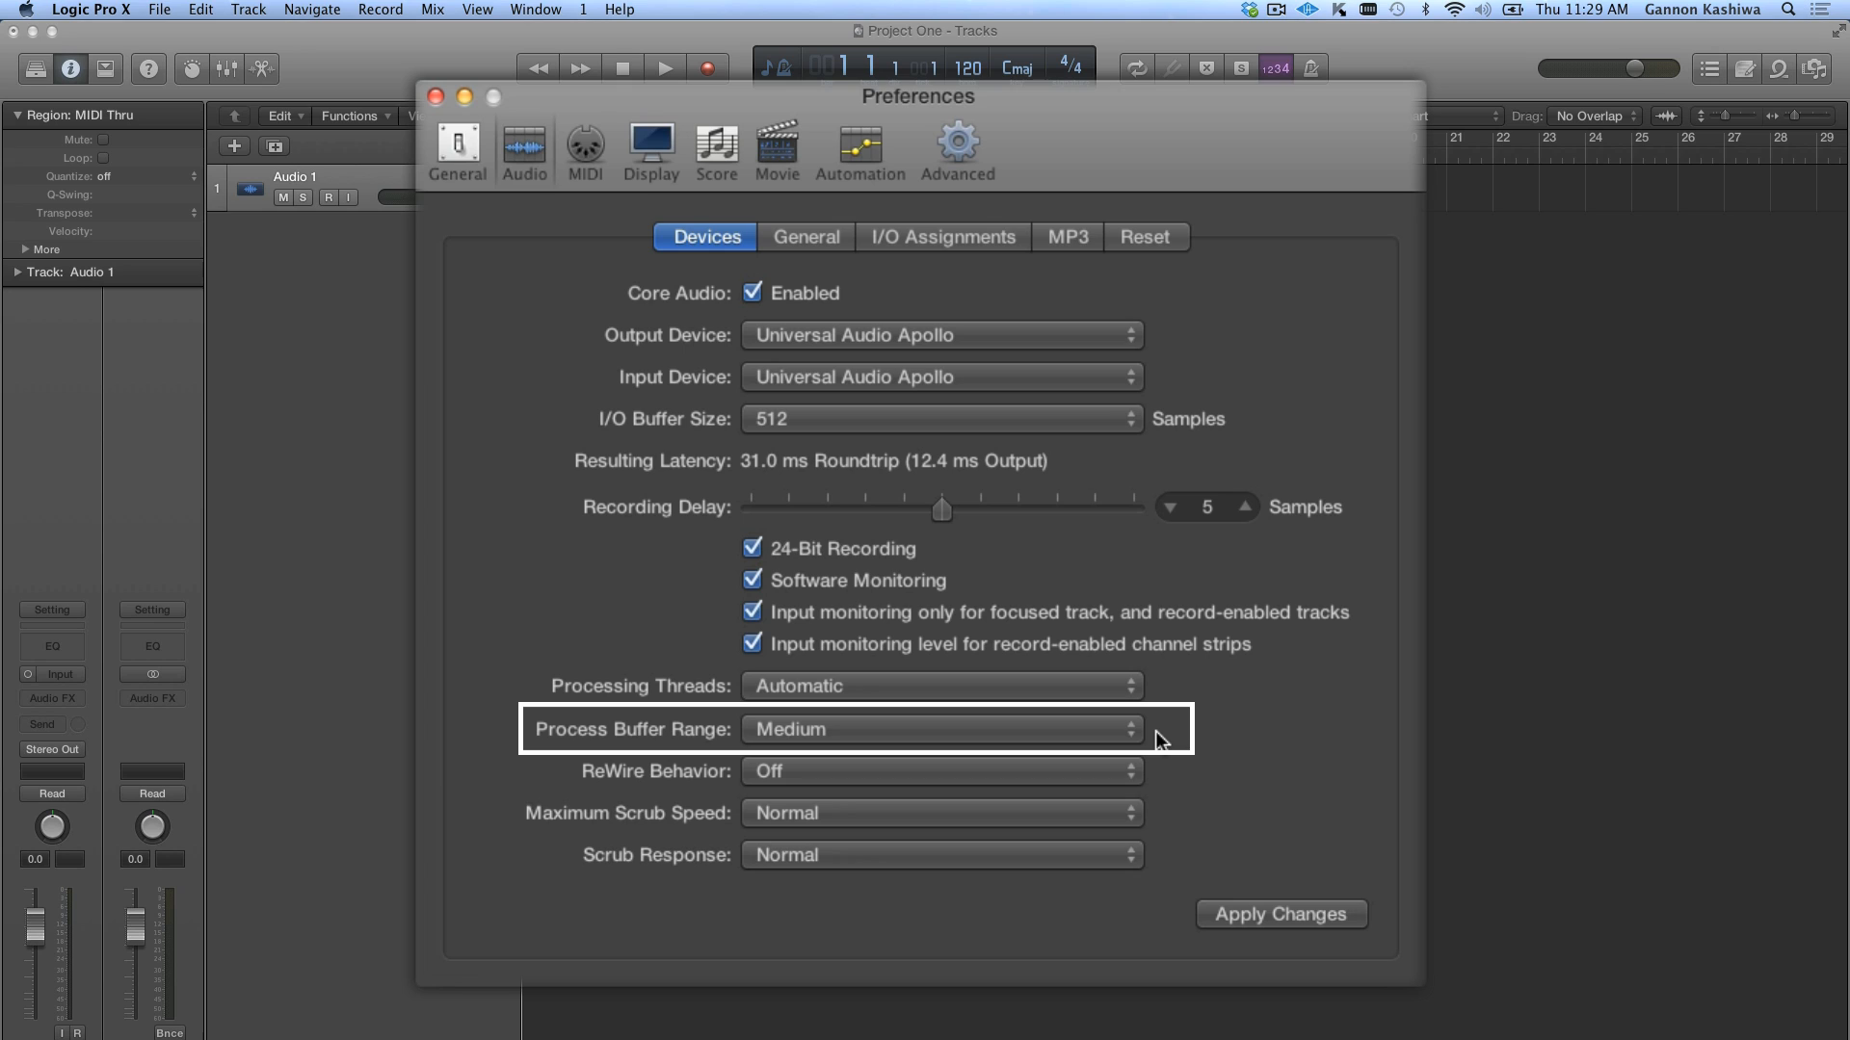
left_click(1106, 731)
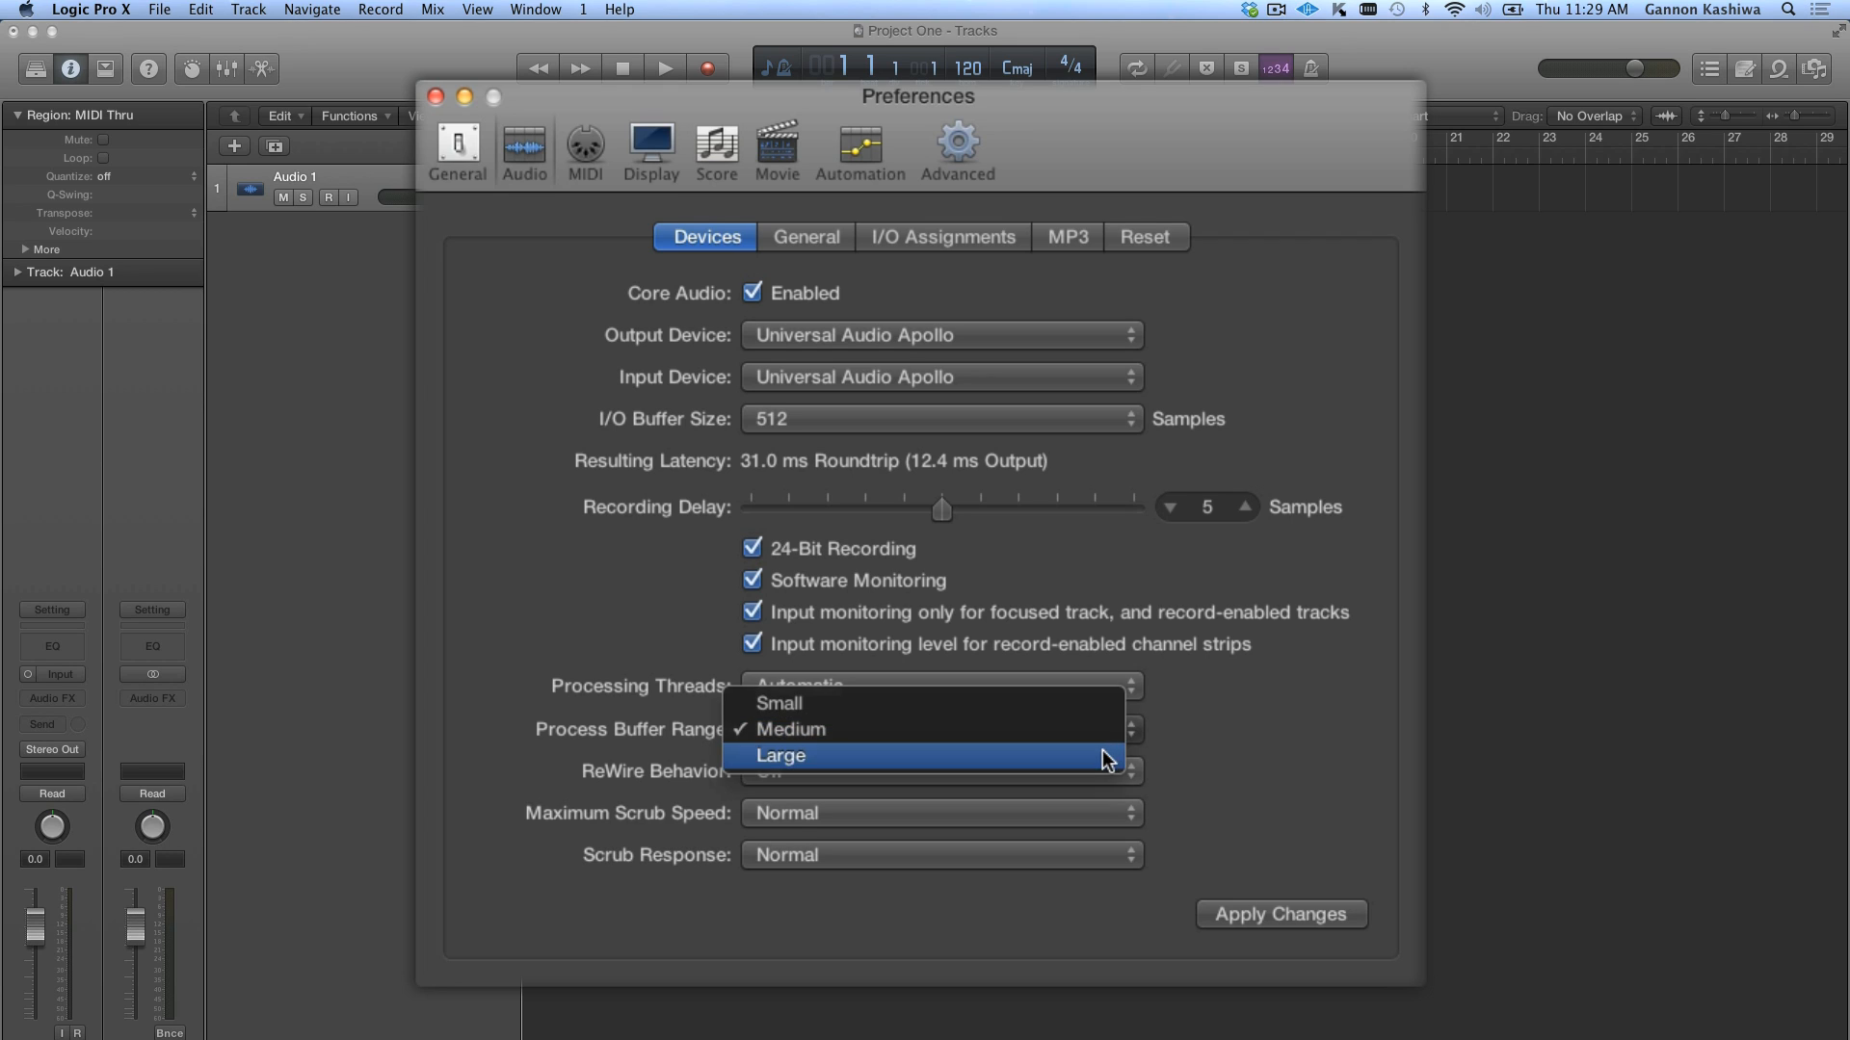
left_click(1103, 750)
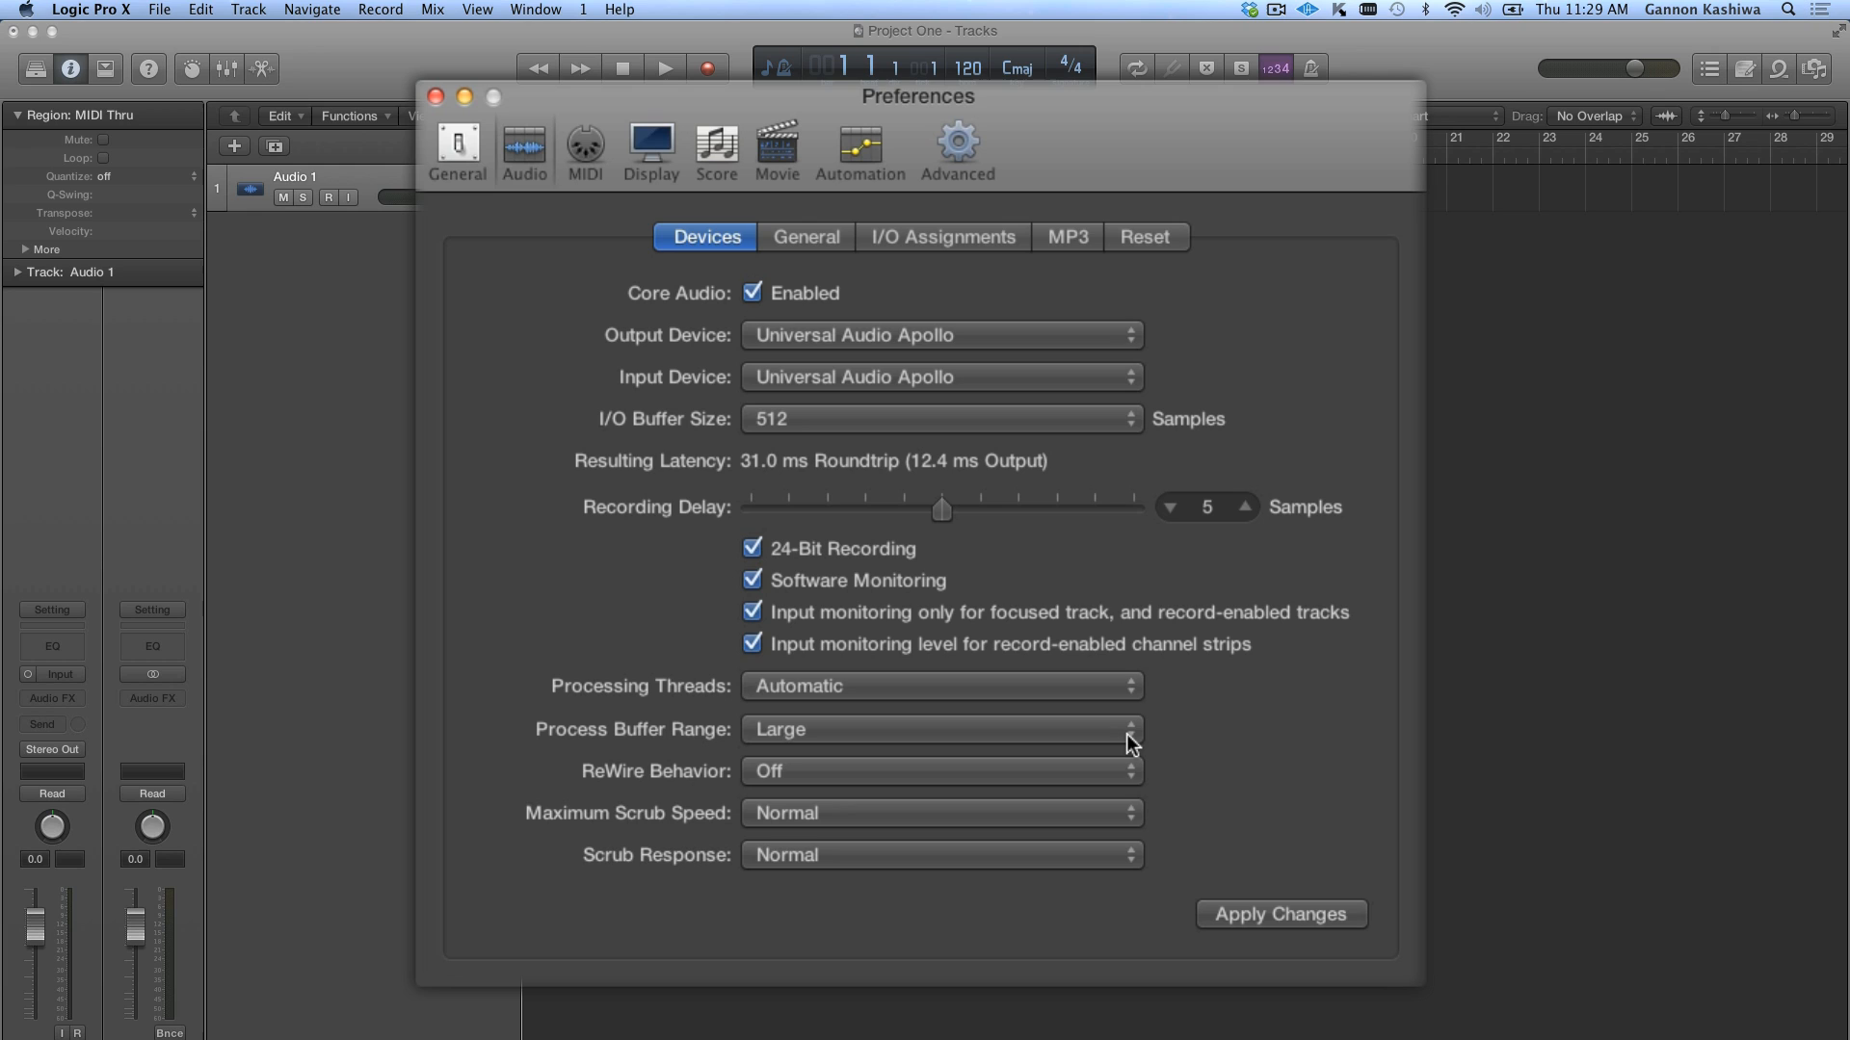
Set the process buffer range to Small and the I/O buffer size to 32 samples, and apply the changes.
left_click(1126, 734)
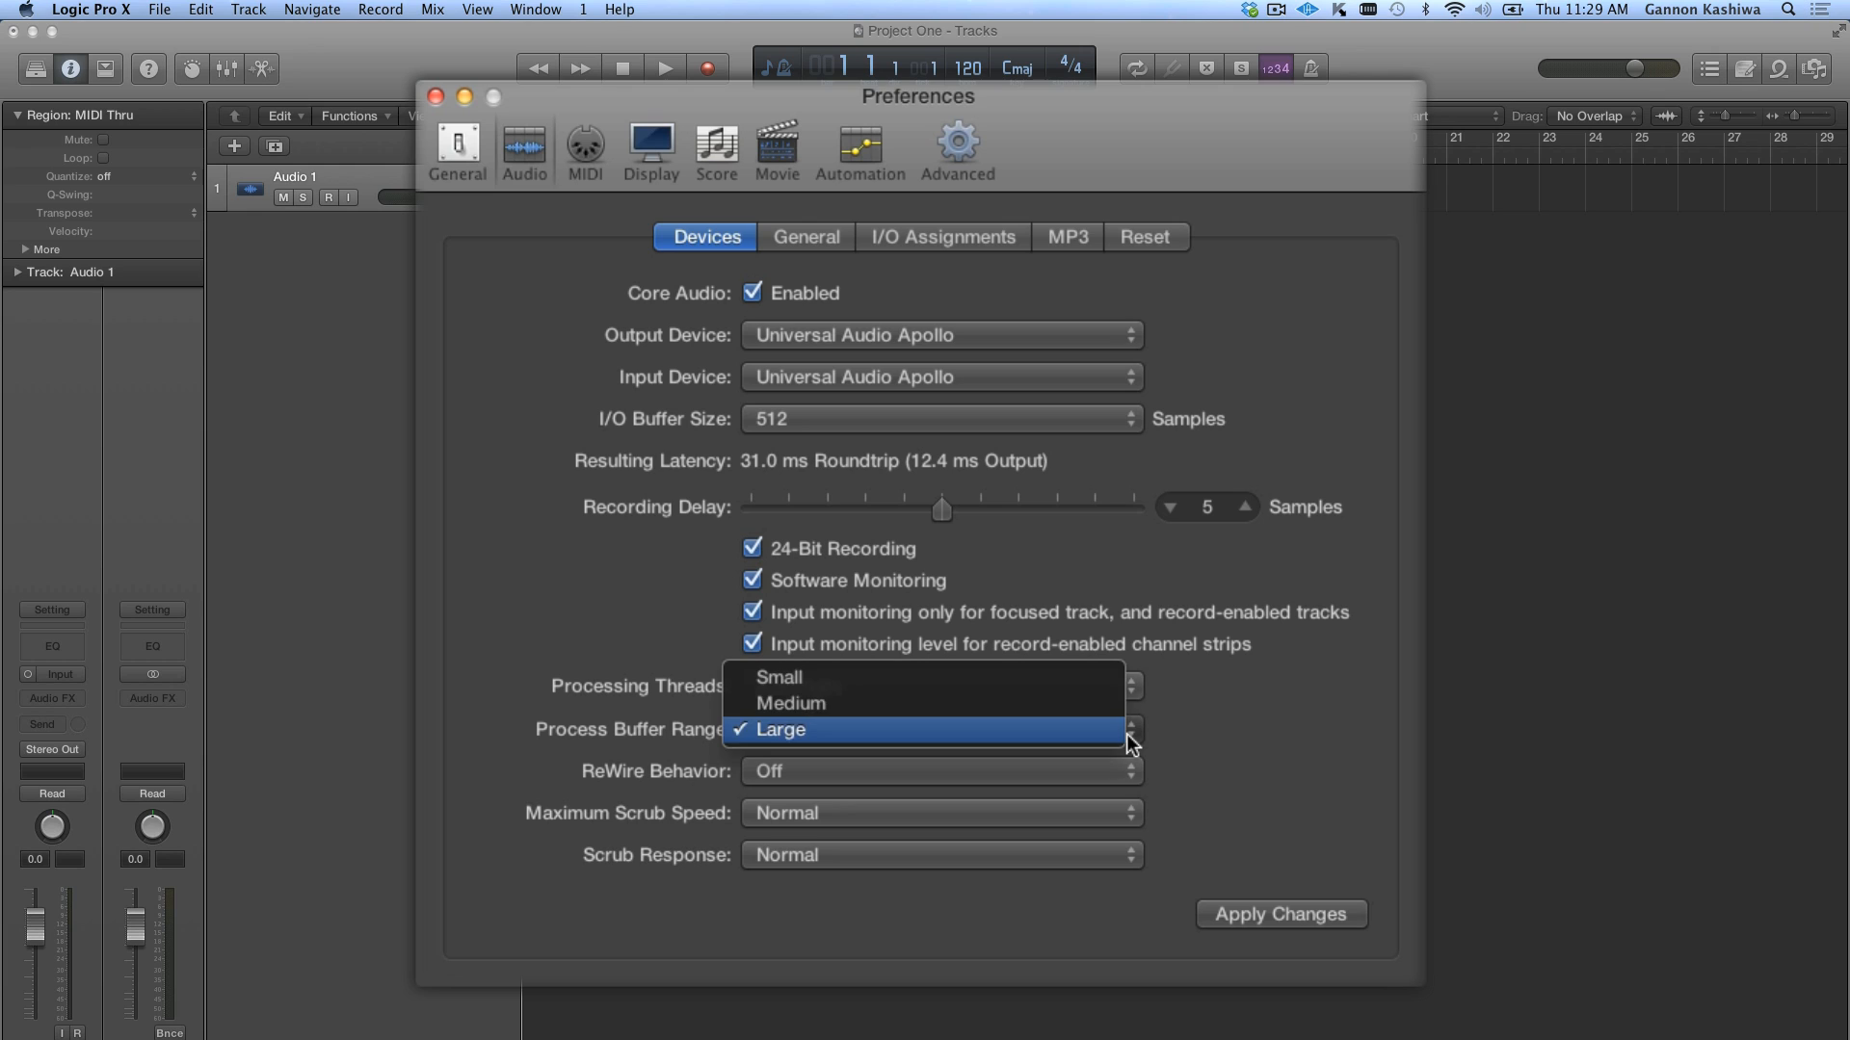
left_click(1120, 677)
left_click(1118, 424)
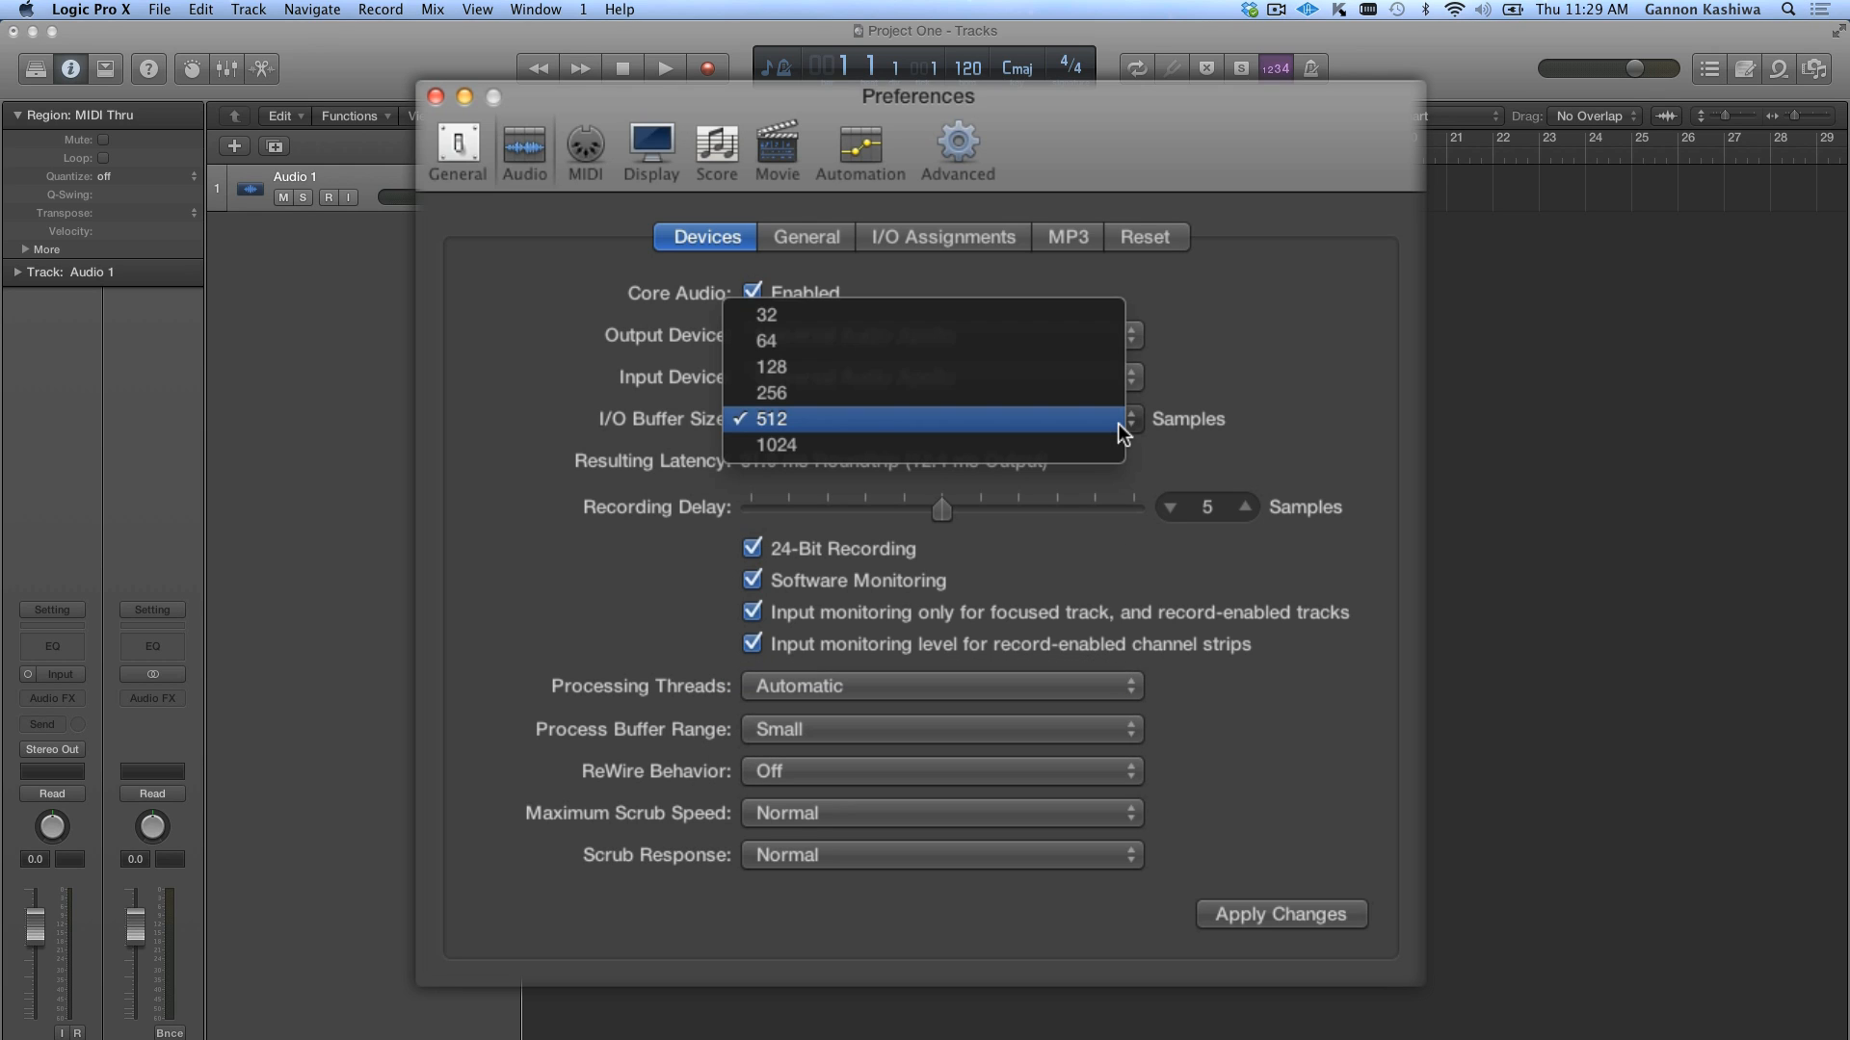
left_click(1106, 326)
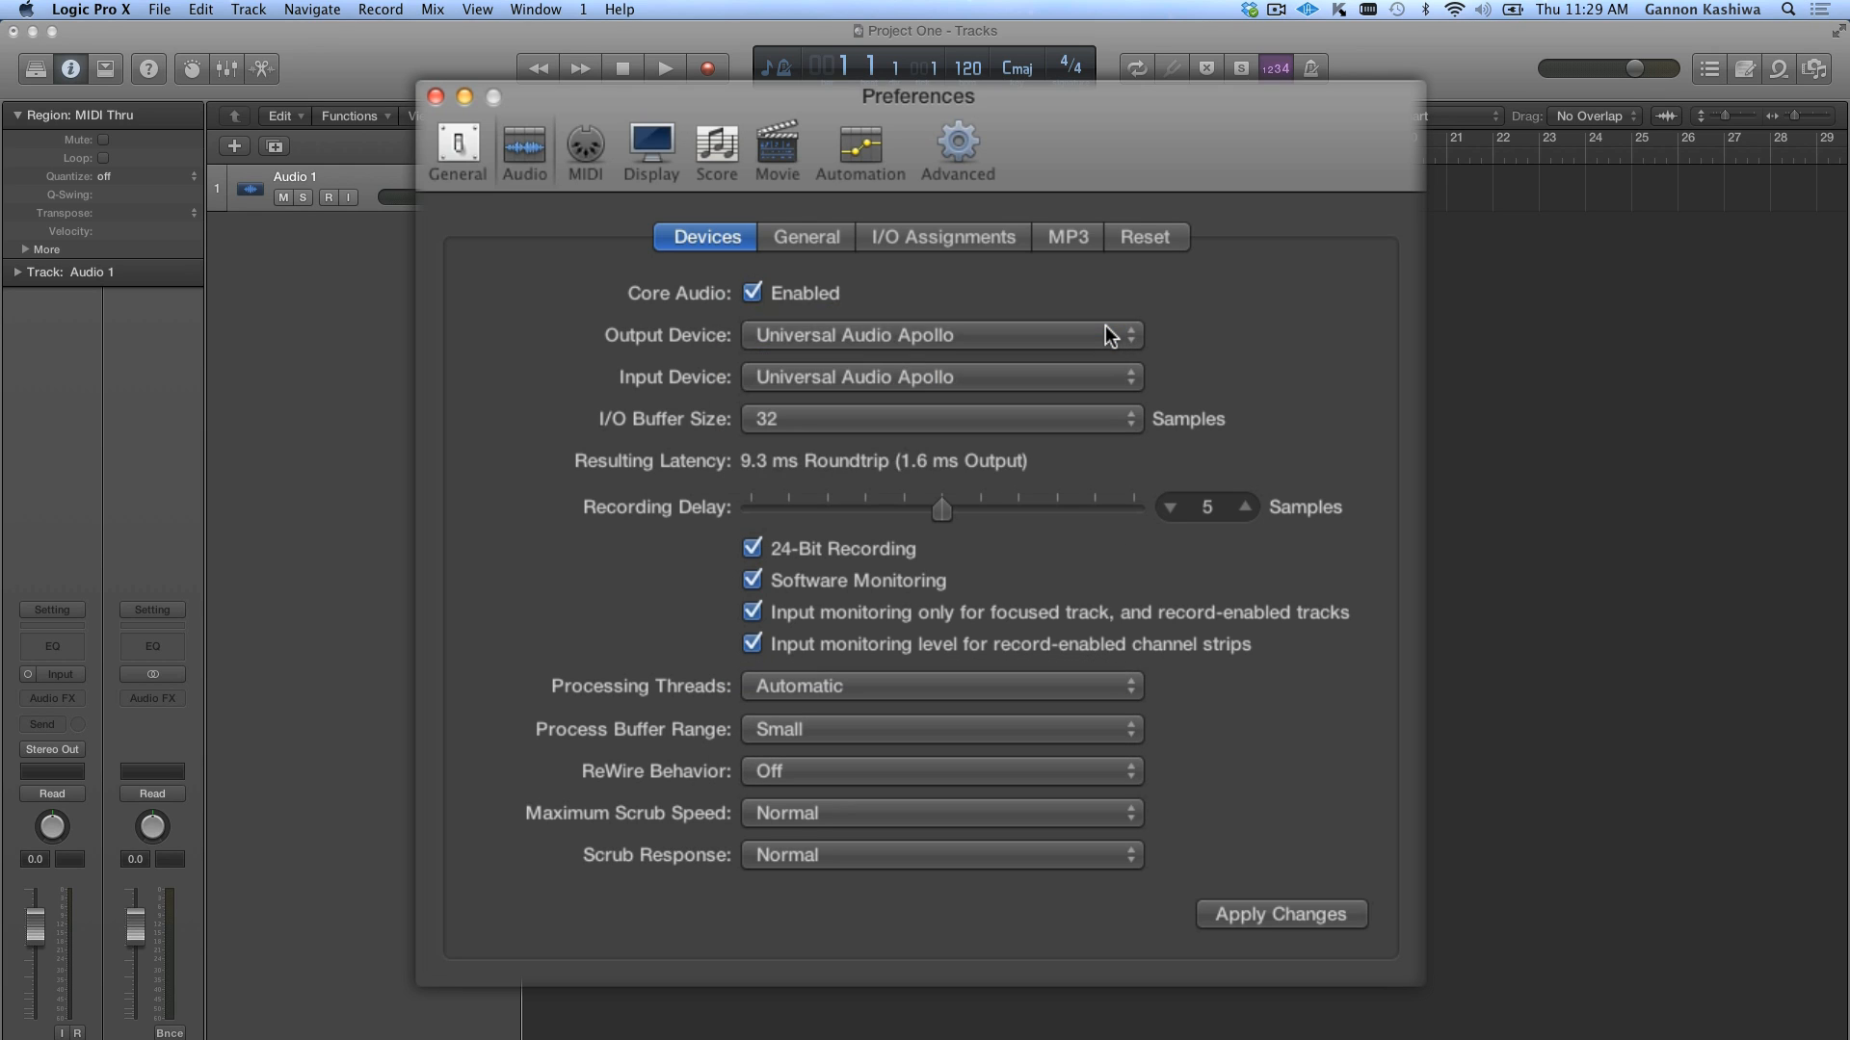
left_click(1281, 915)
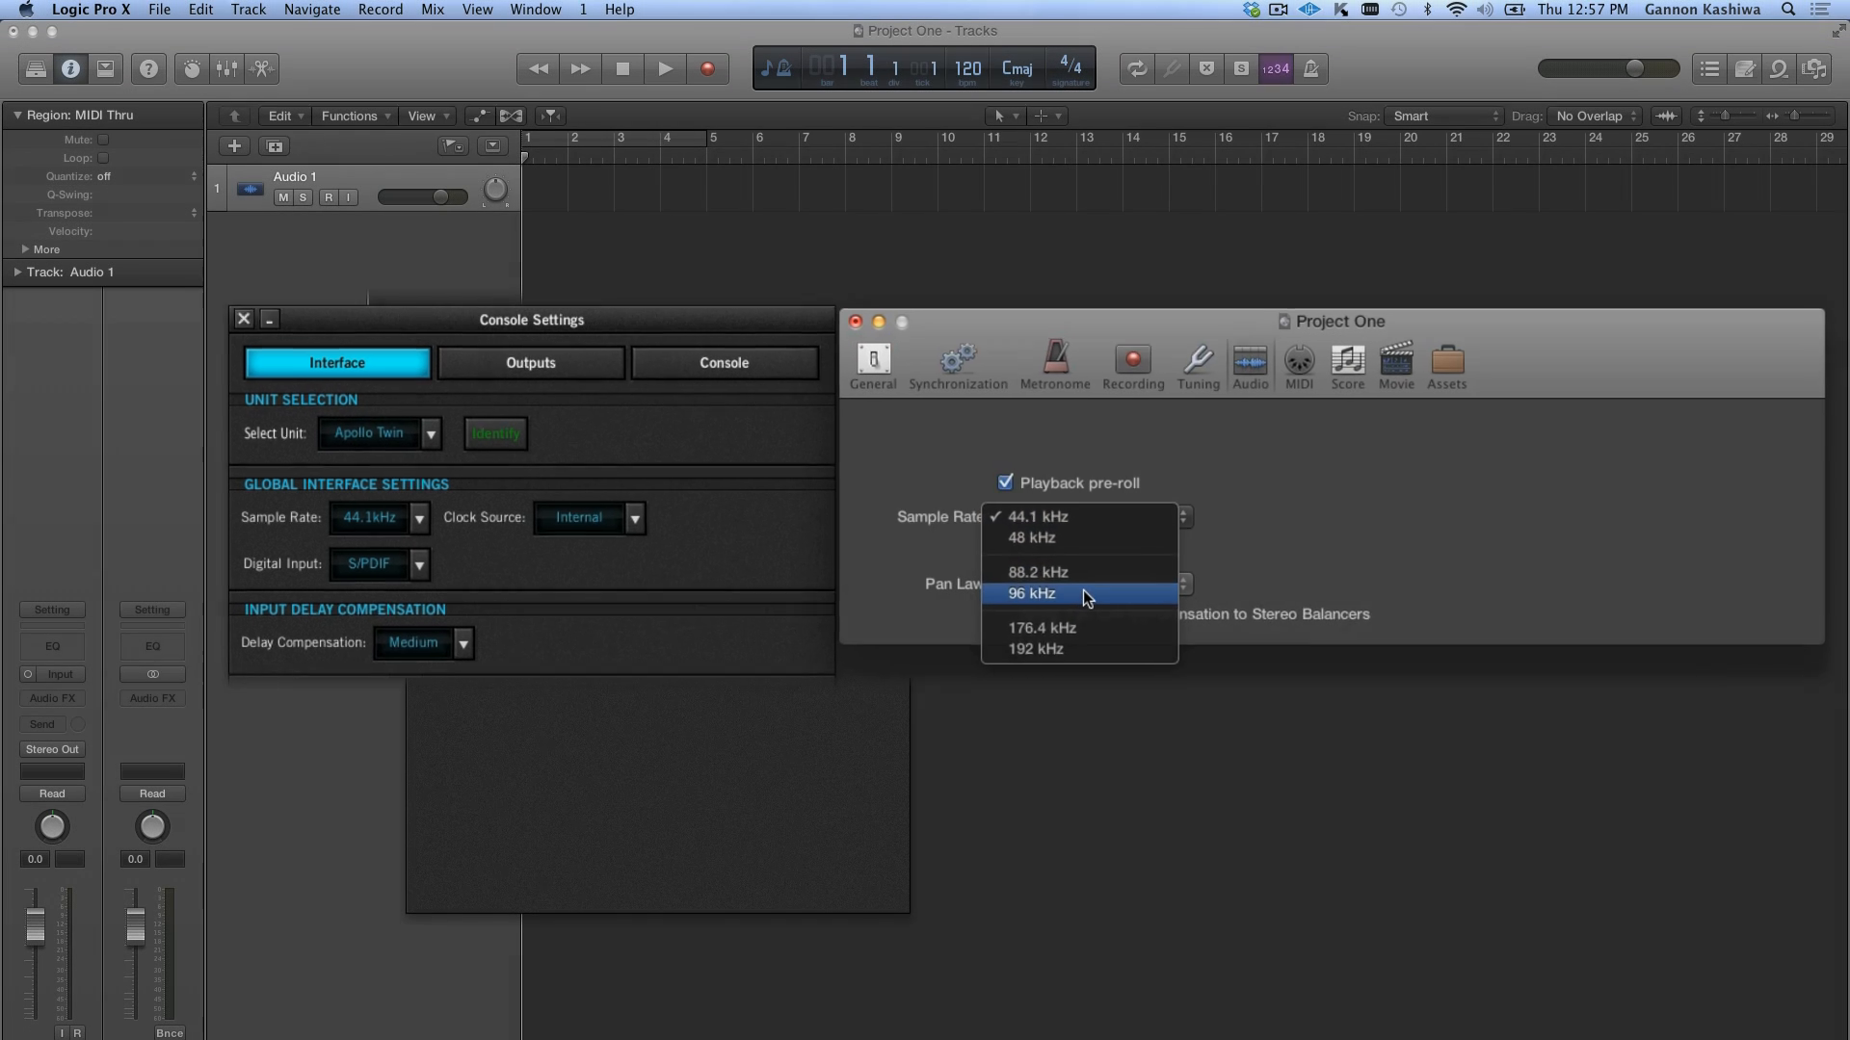
Set the project's sample rate to 96 kHz, and then set it back to 44.1 kHz.
left_click(1083, 594)
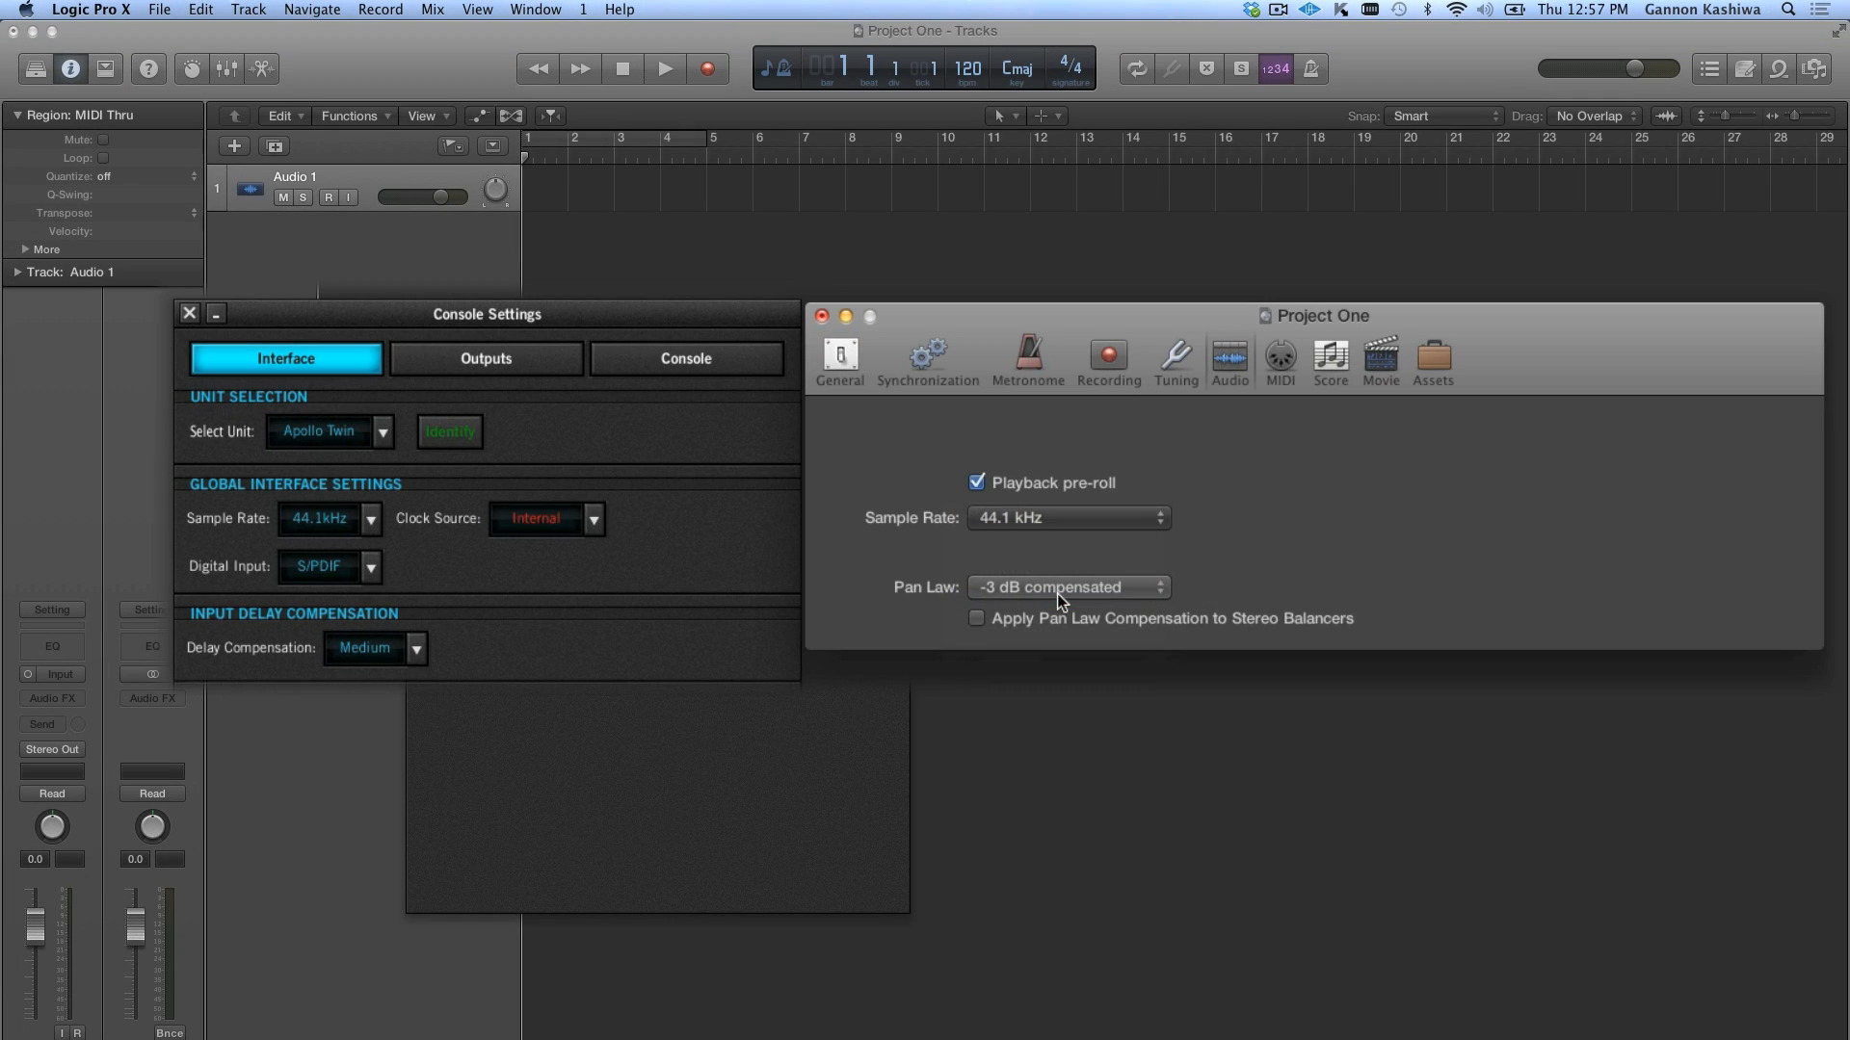
left_click(1124, 522)
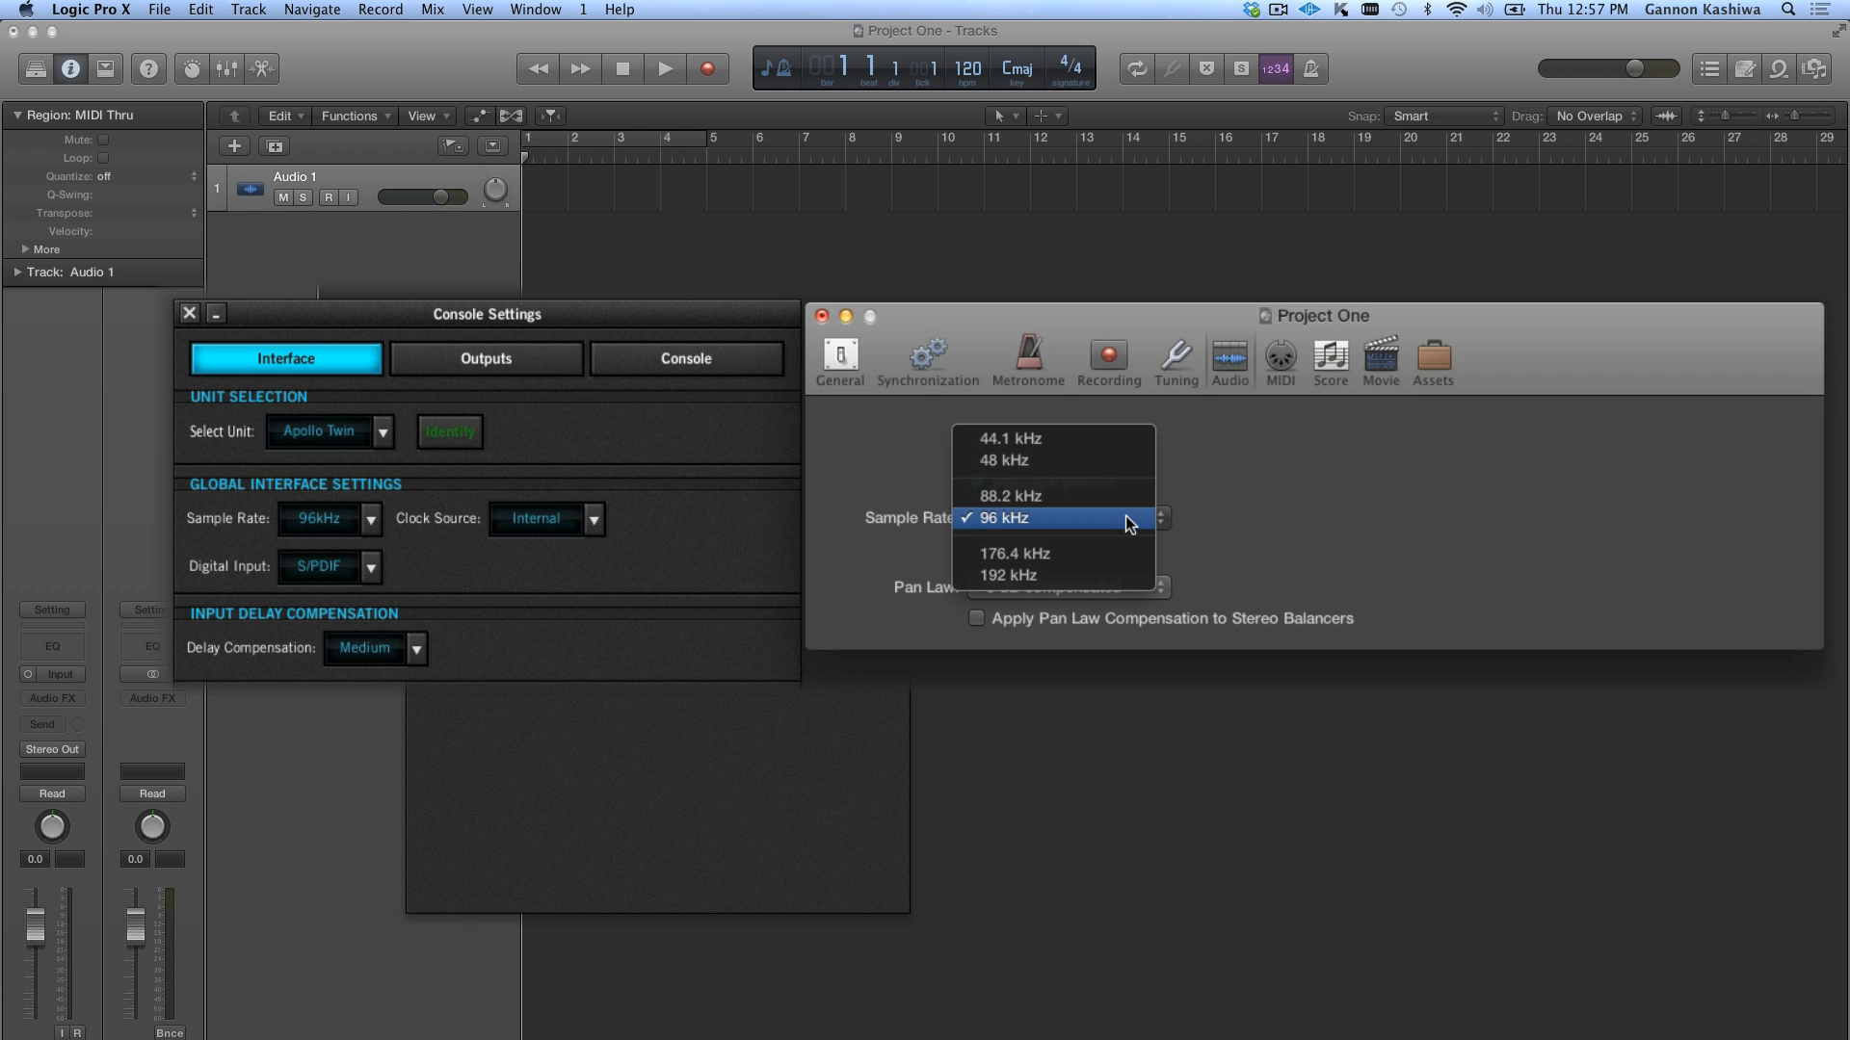
left_click(1113, 445)
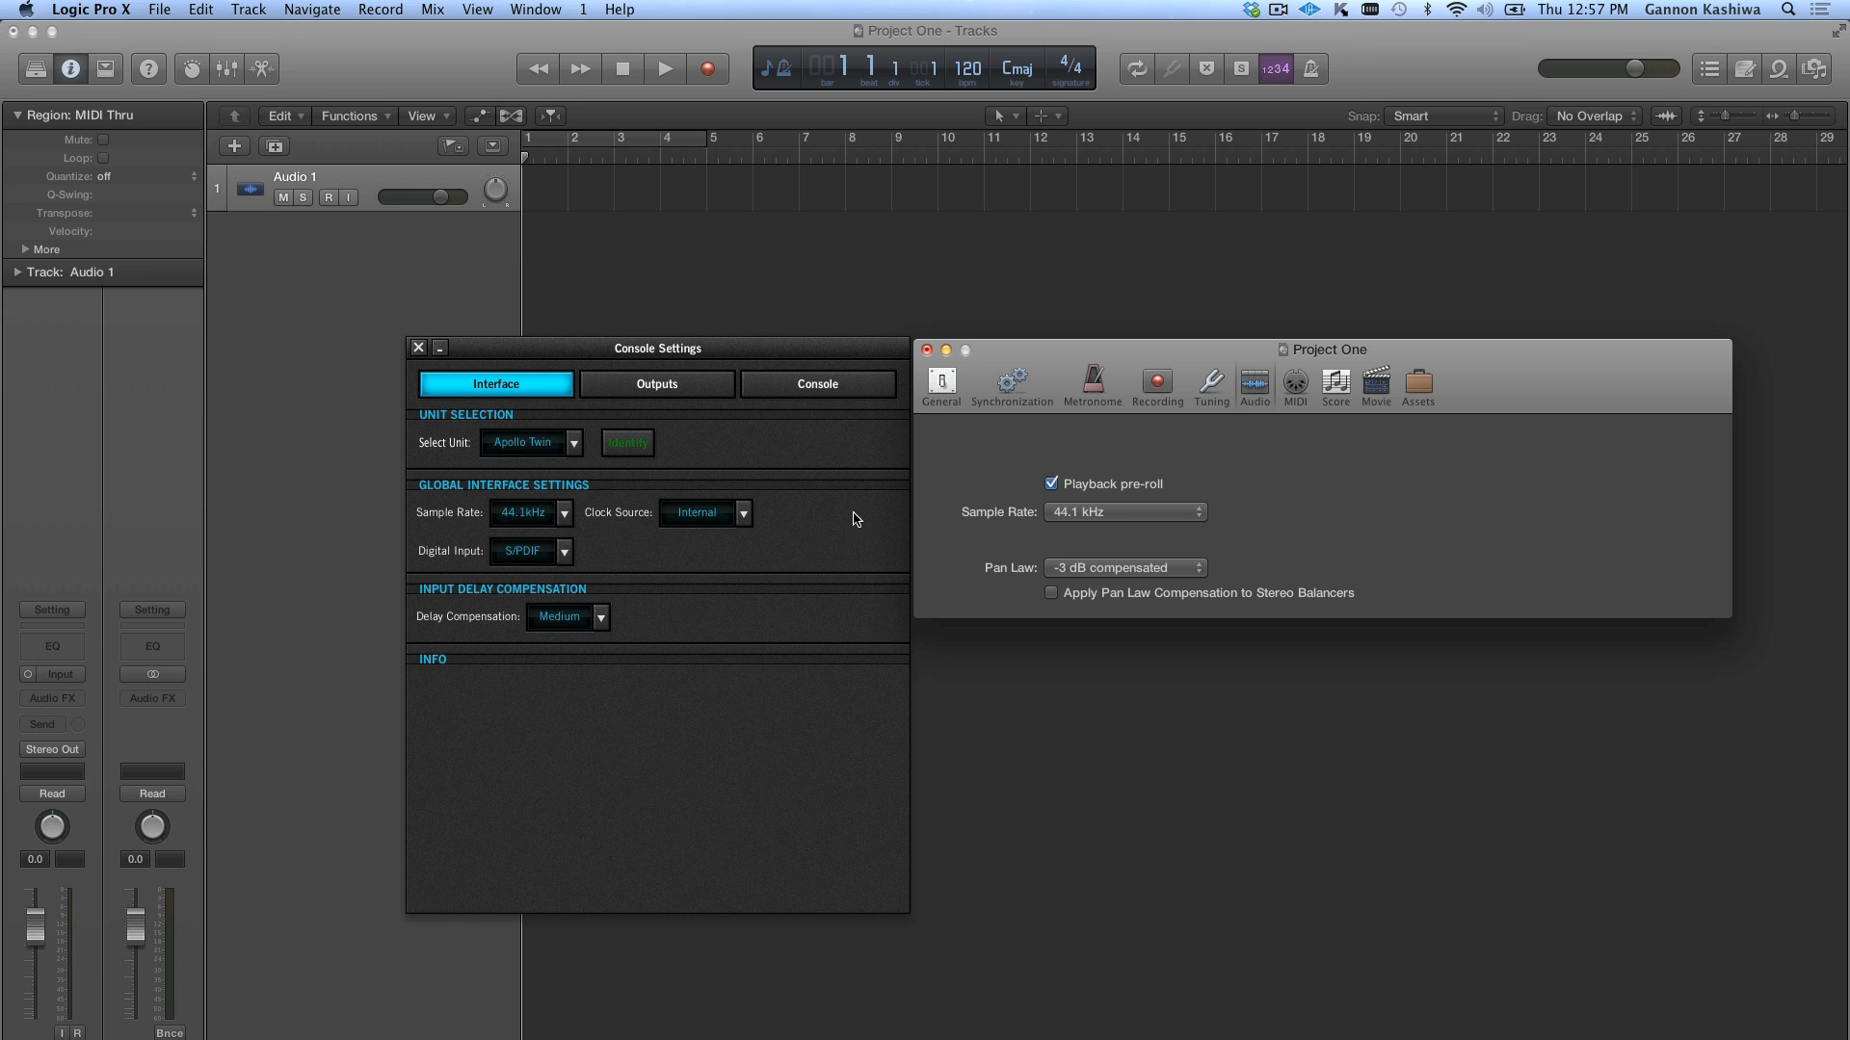
Set the Apollo Twin's clock source to SPDIF in Console Settings, and then set it back to Internal.
left_click(743, 512)
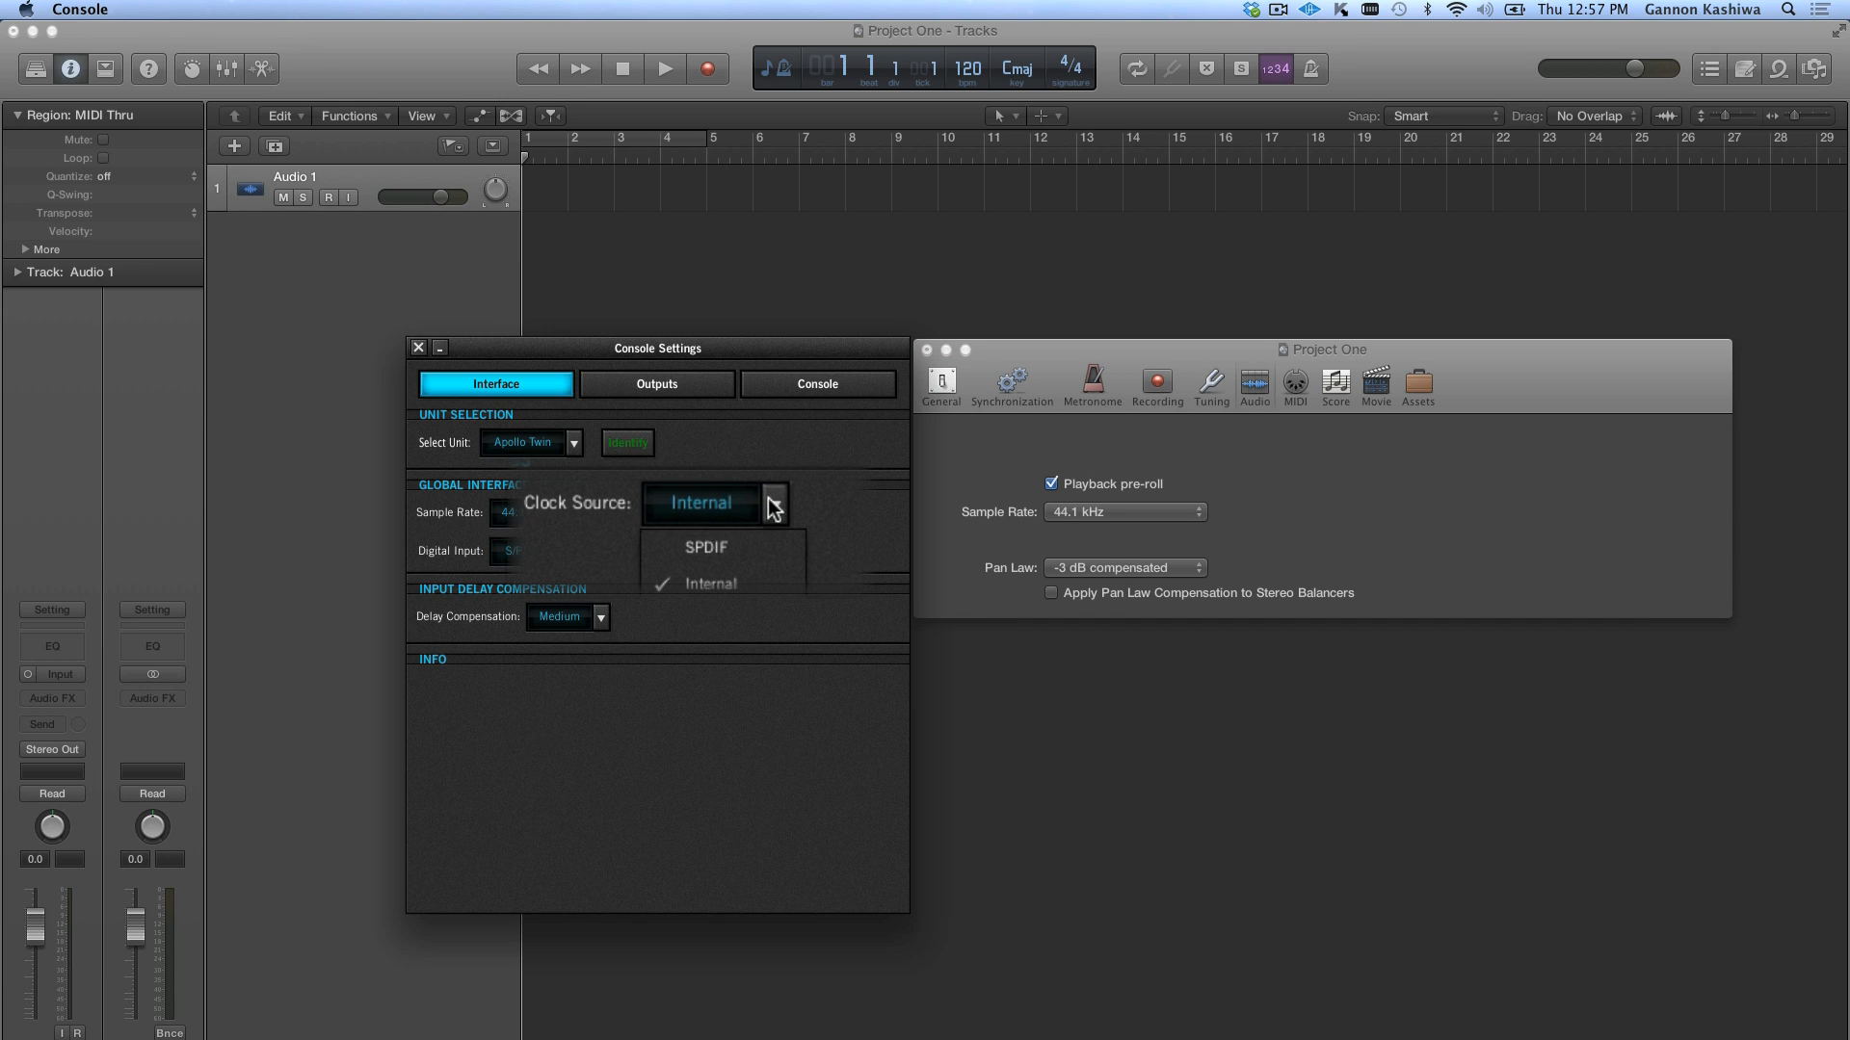
left_click(749, 545)
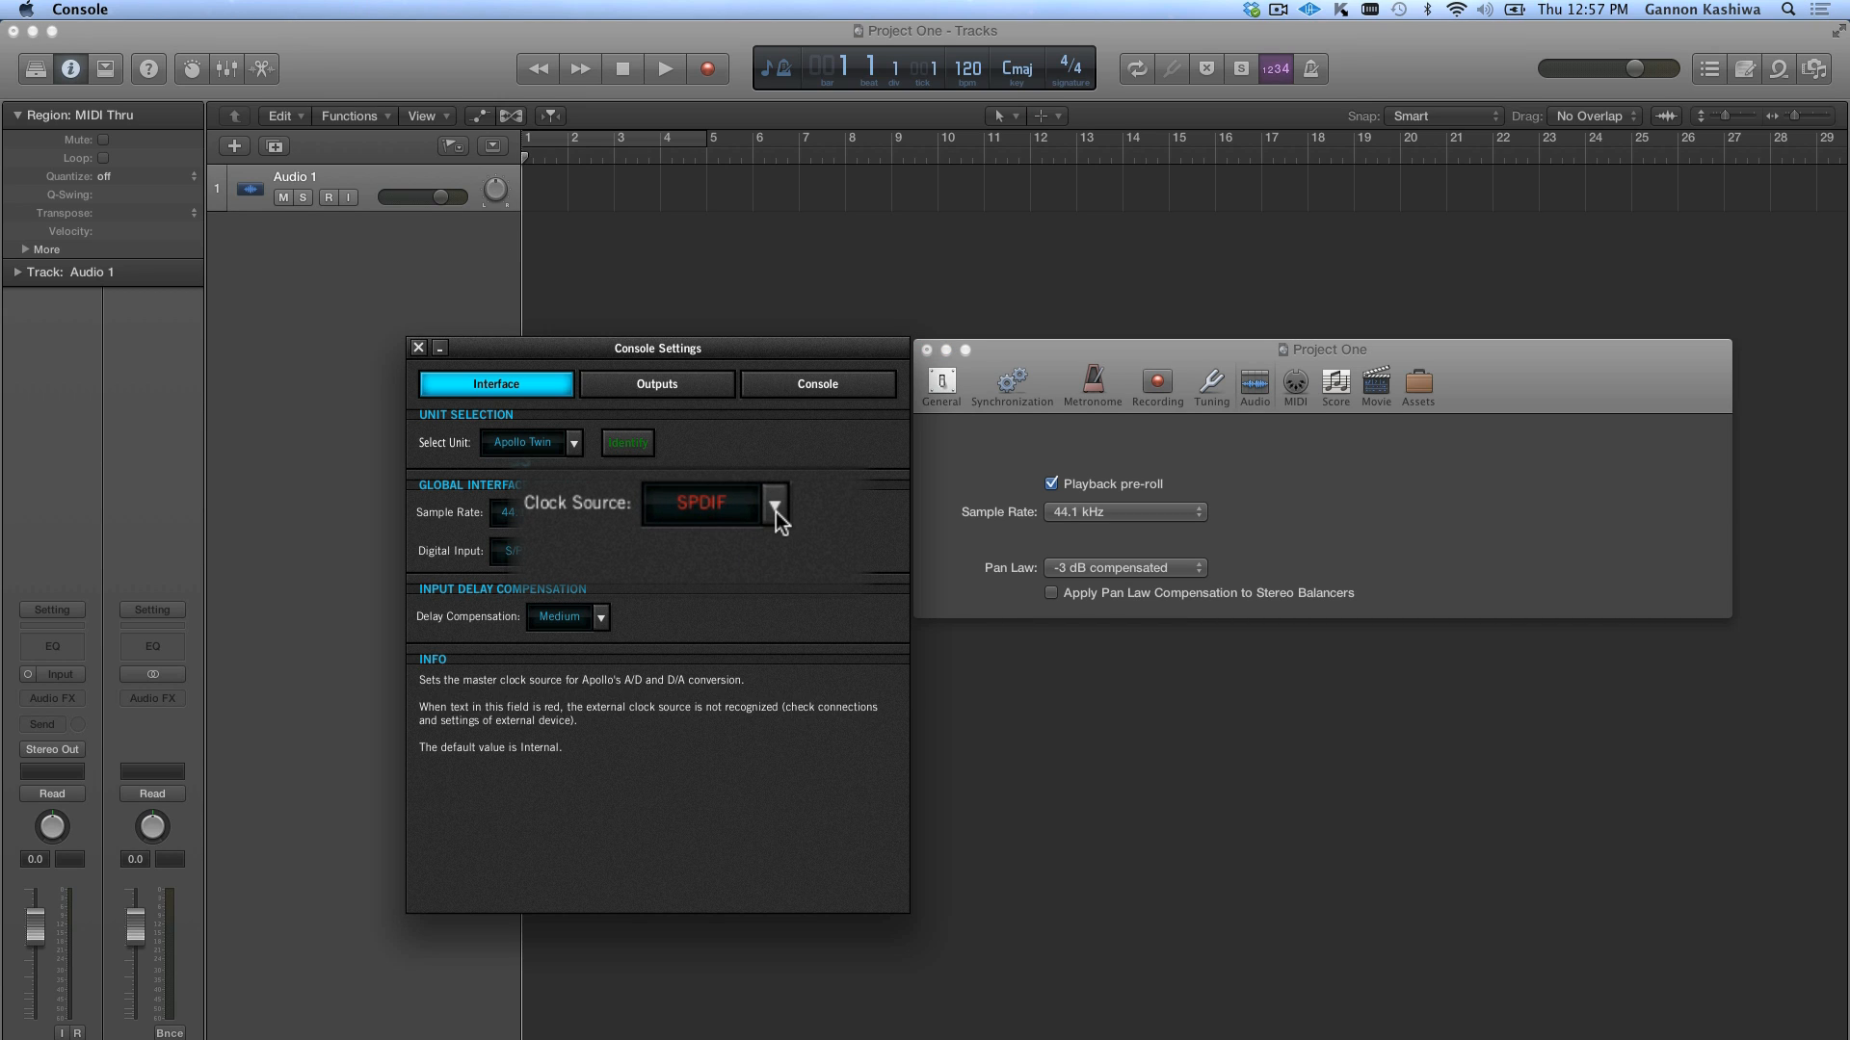
left_click(777, 512)
left_click(754, 578)
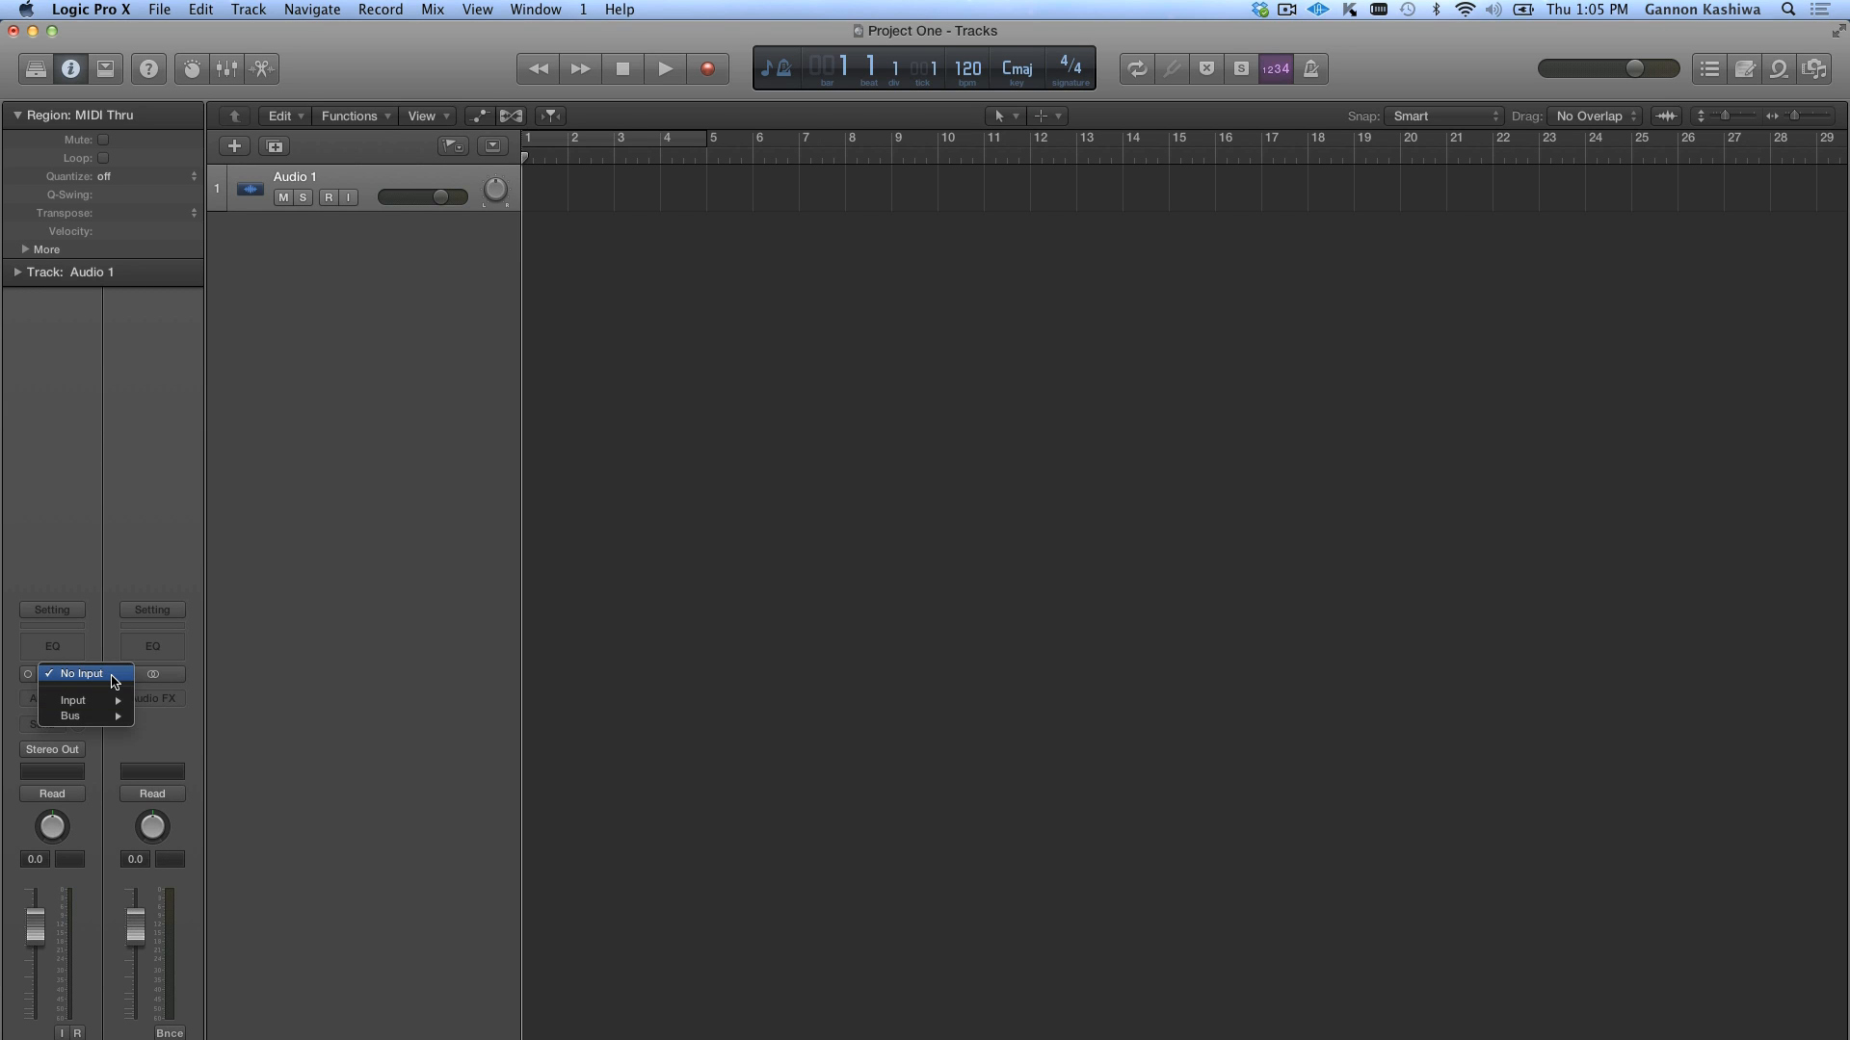
Open the project's I/O labels and switch the input and output channels to the labels provided by the driver.
left_click(115, 682)
left_click(433, 10)
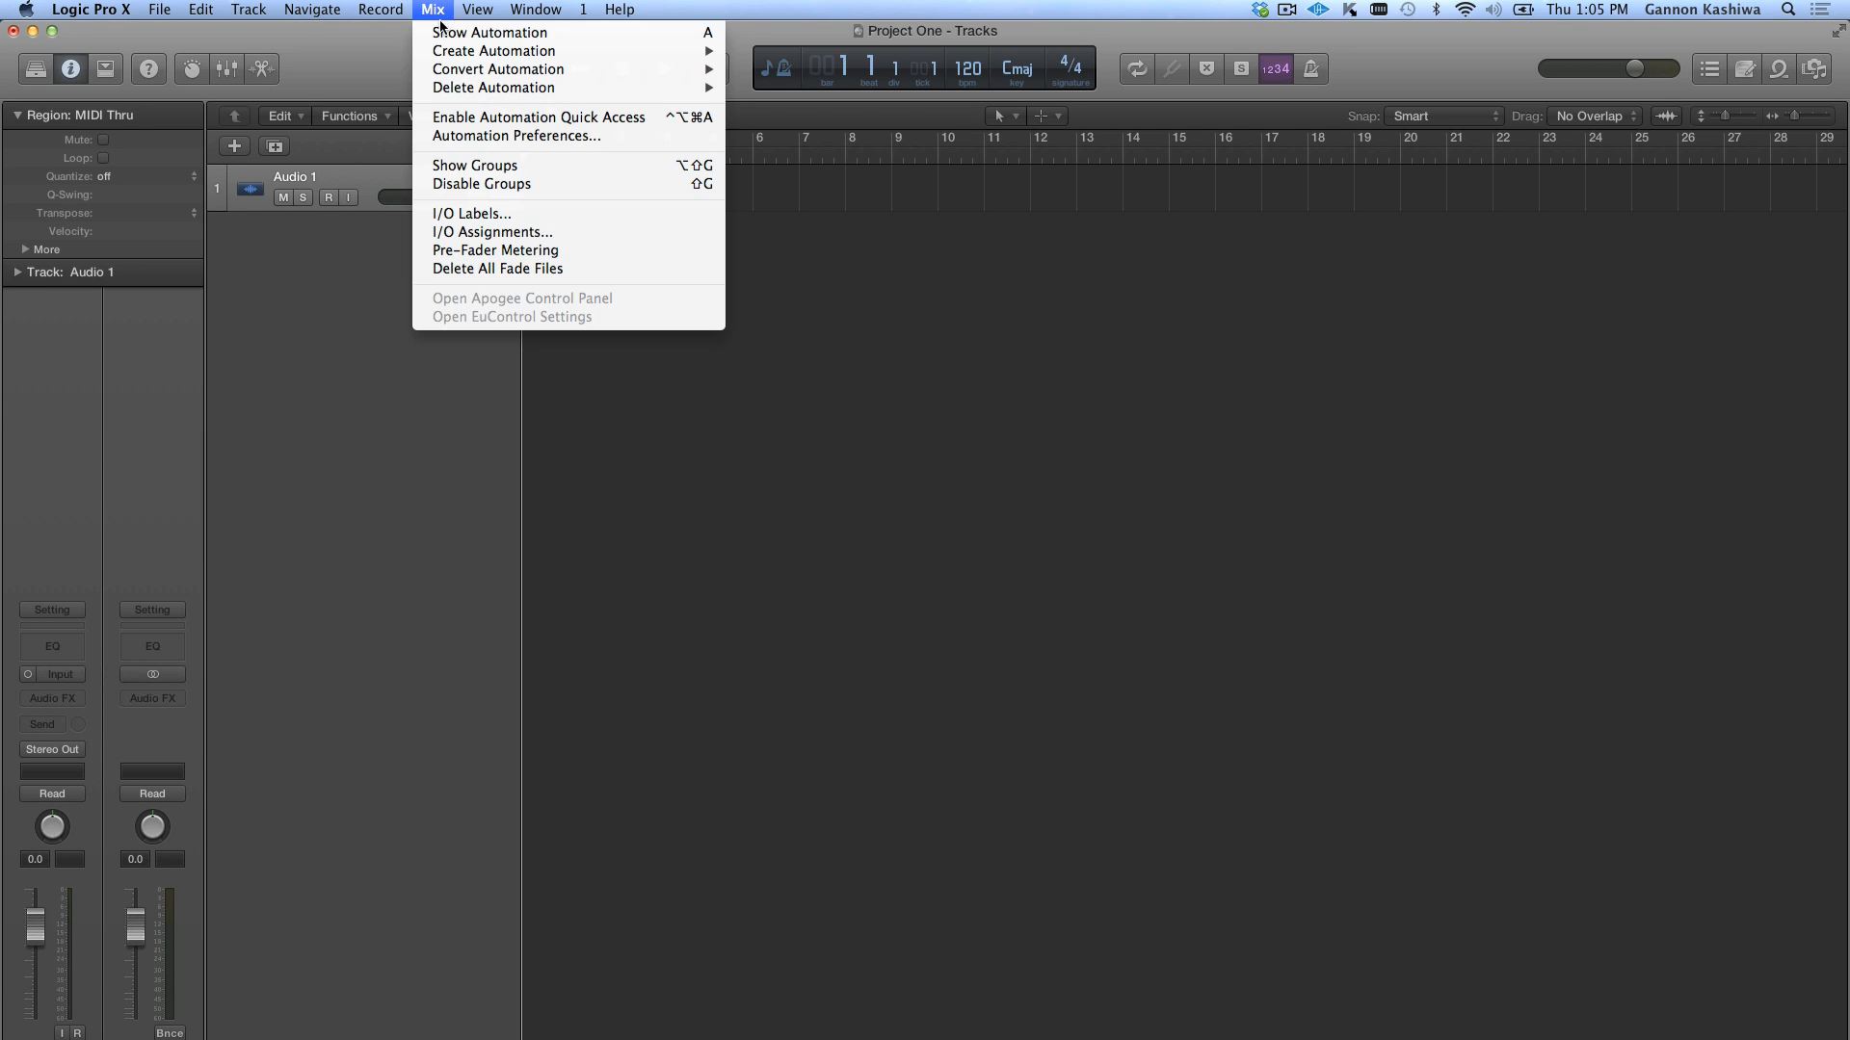
left_click(485, 218)
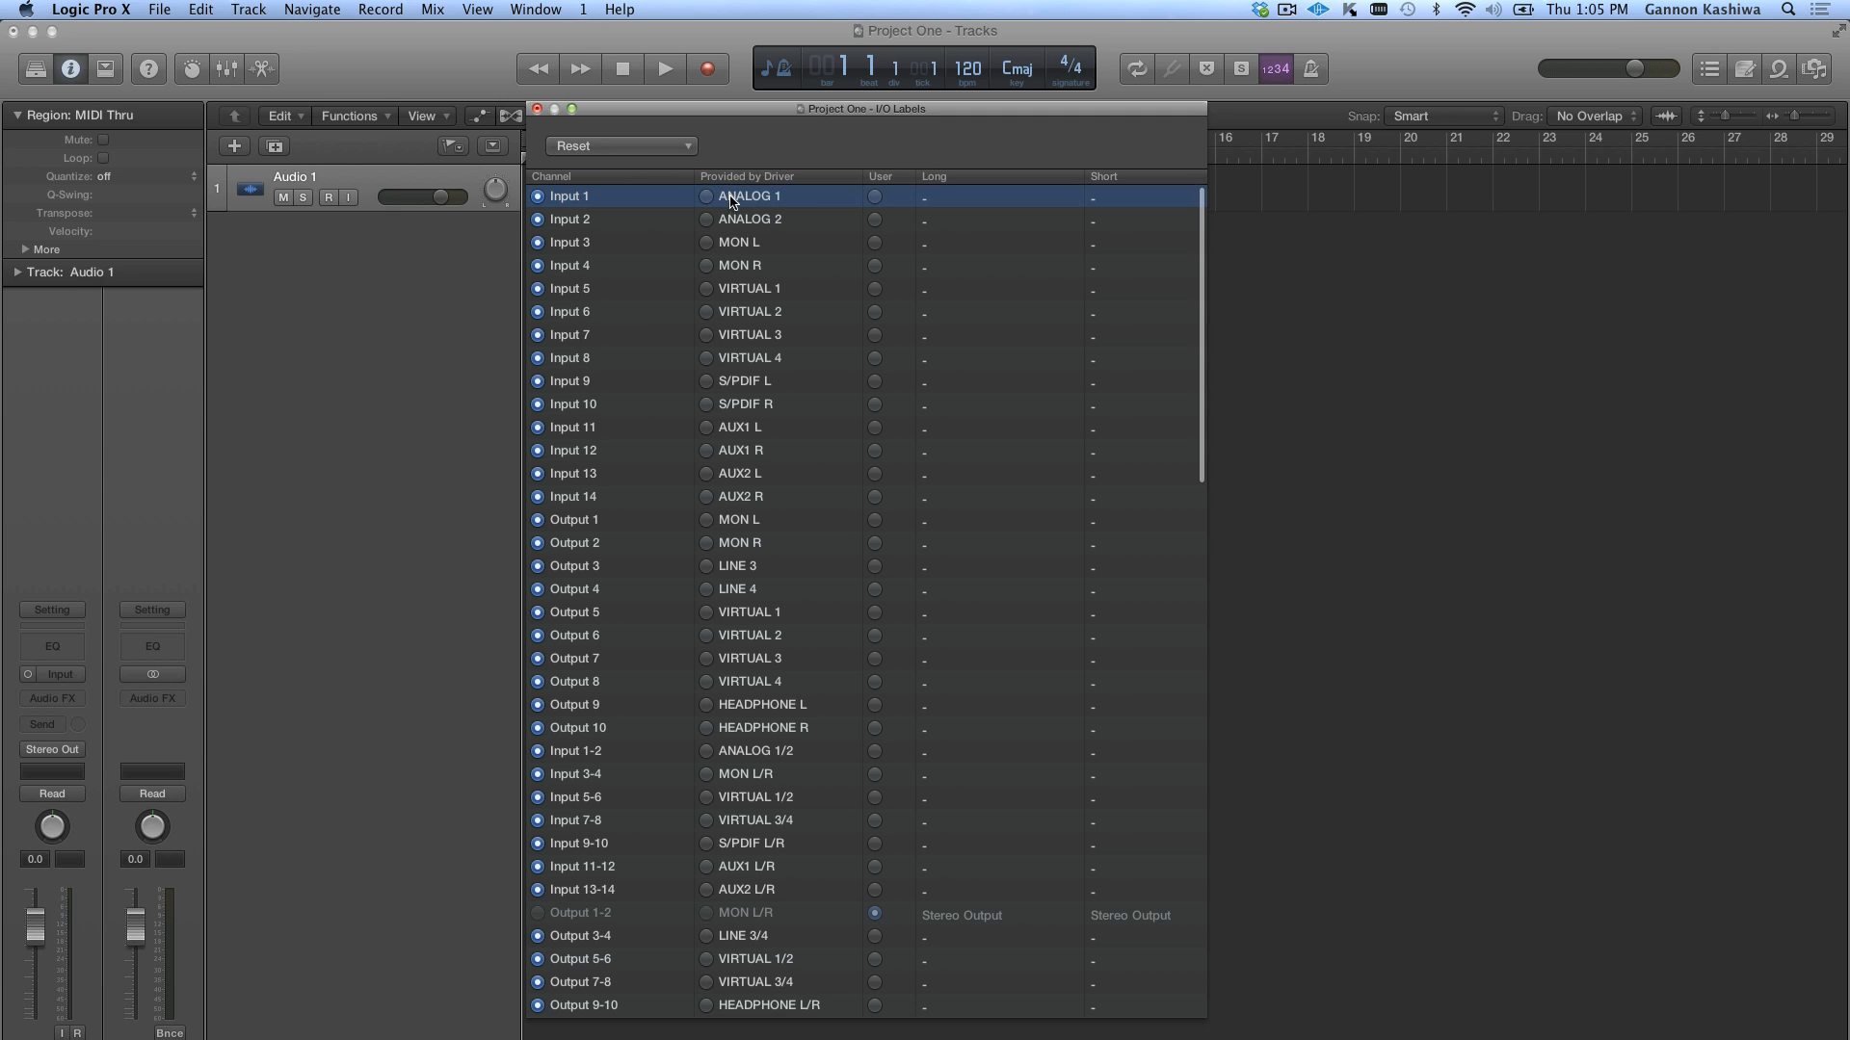
left_click(665, 1010, "shift")
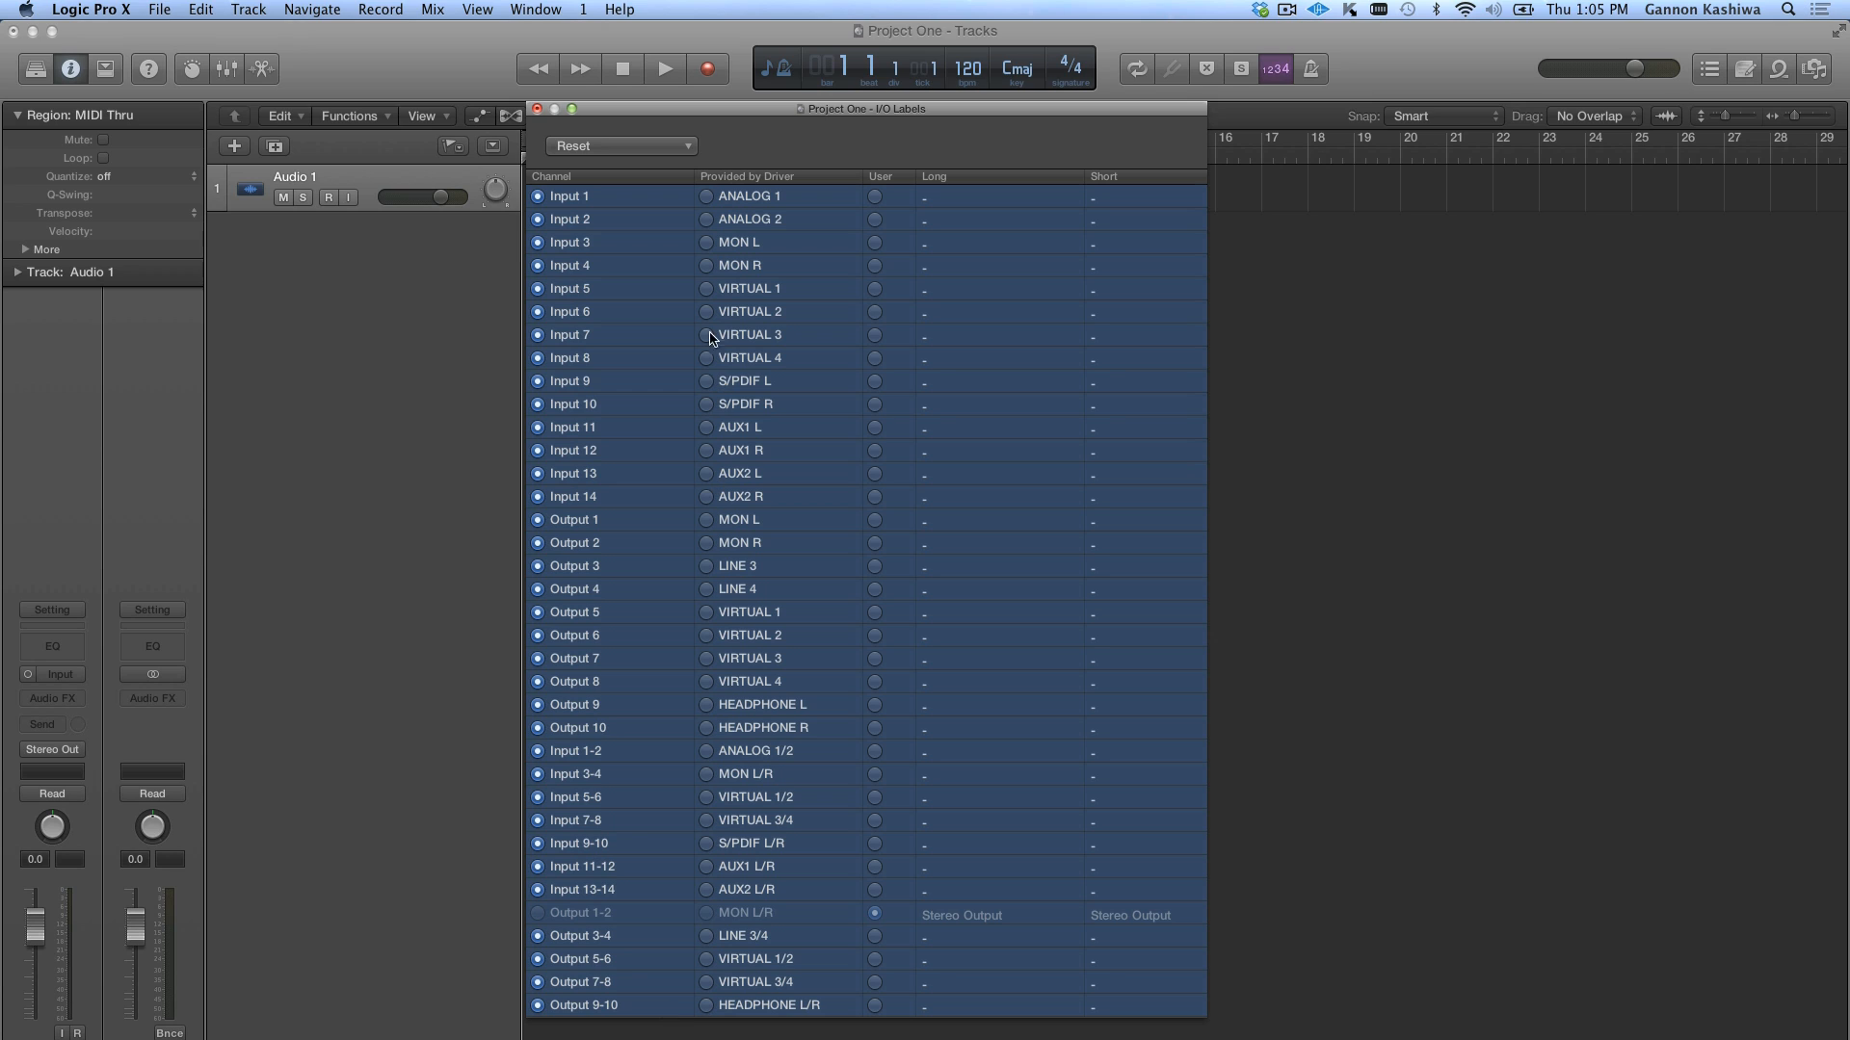
left_click(706, 198)
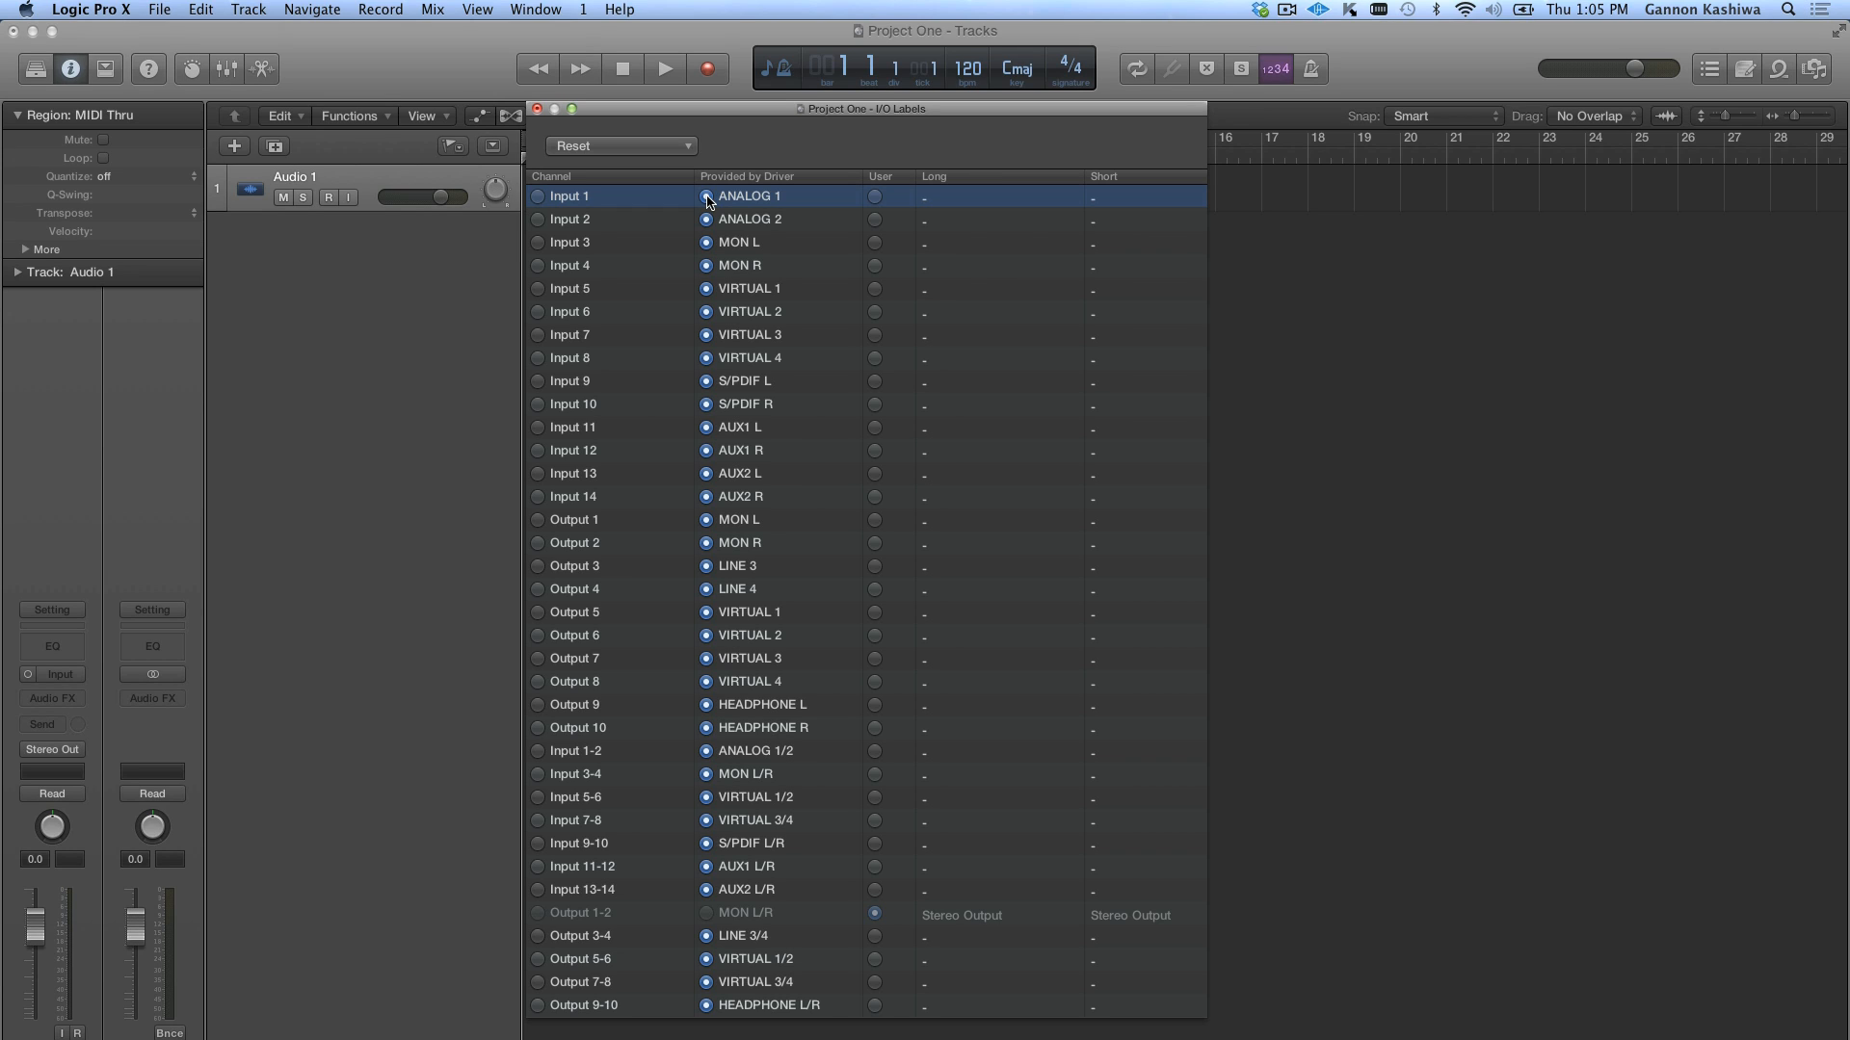
Look through the input choices of the Audio 1 channel strip without changing the assignment.
left_click(72, 678)
mouse_move(82, 703)
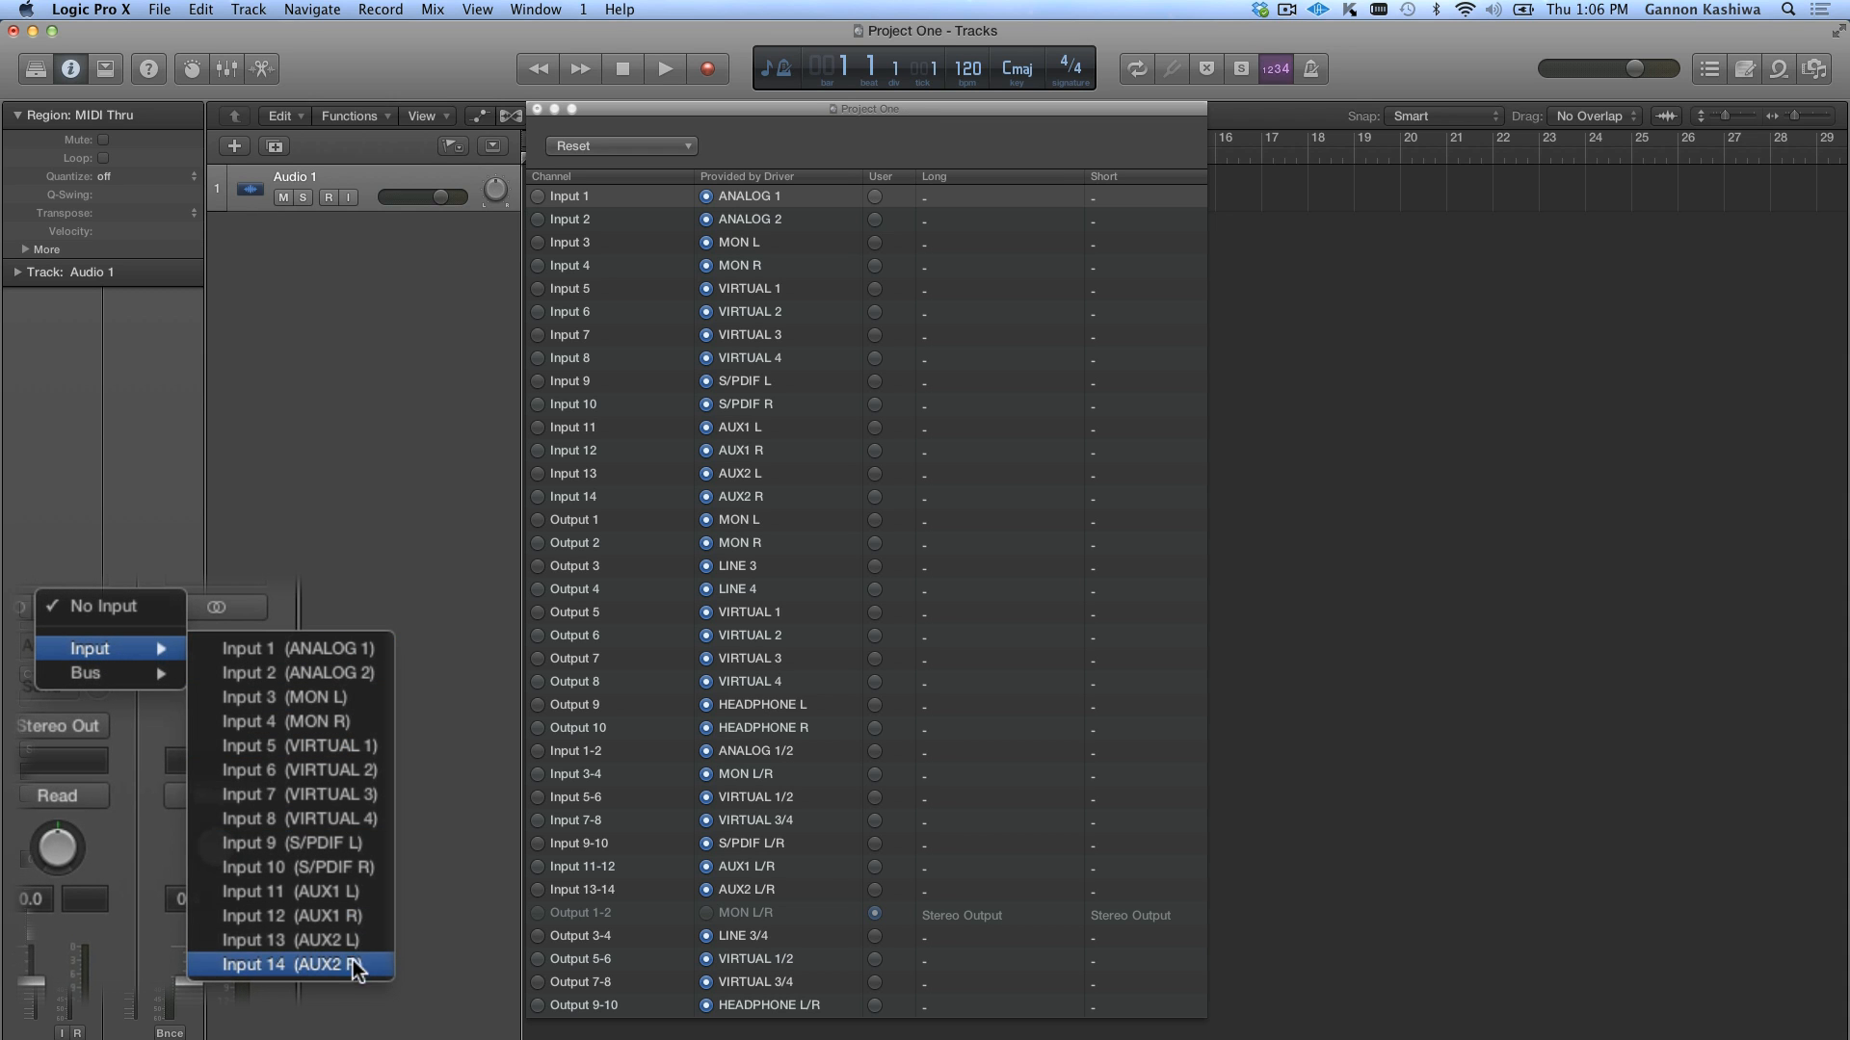
left_click(292, 662)
Give Input 5 a user-defined label with the long name "stereo".
left_click(875, 289)
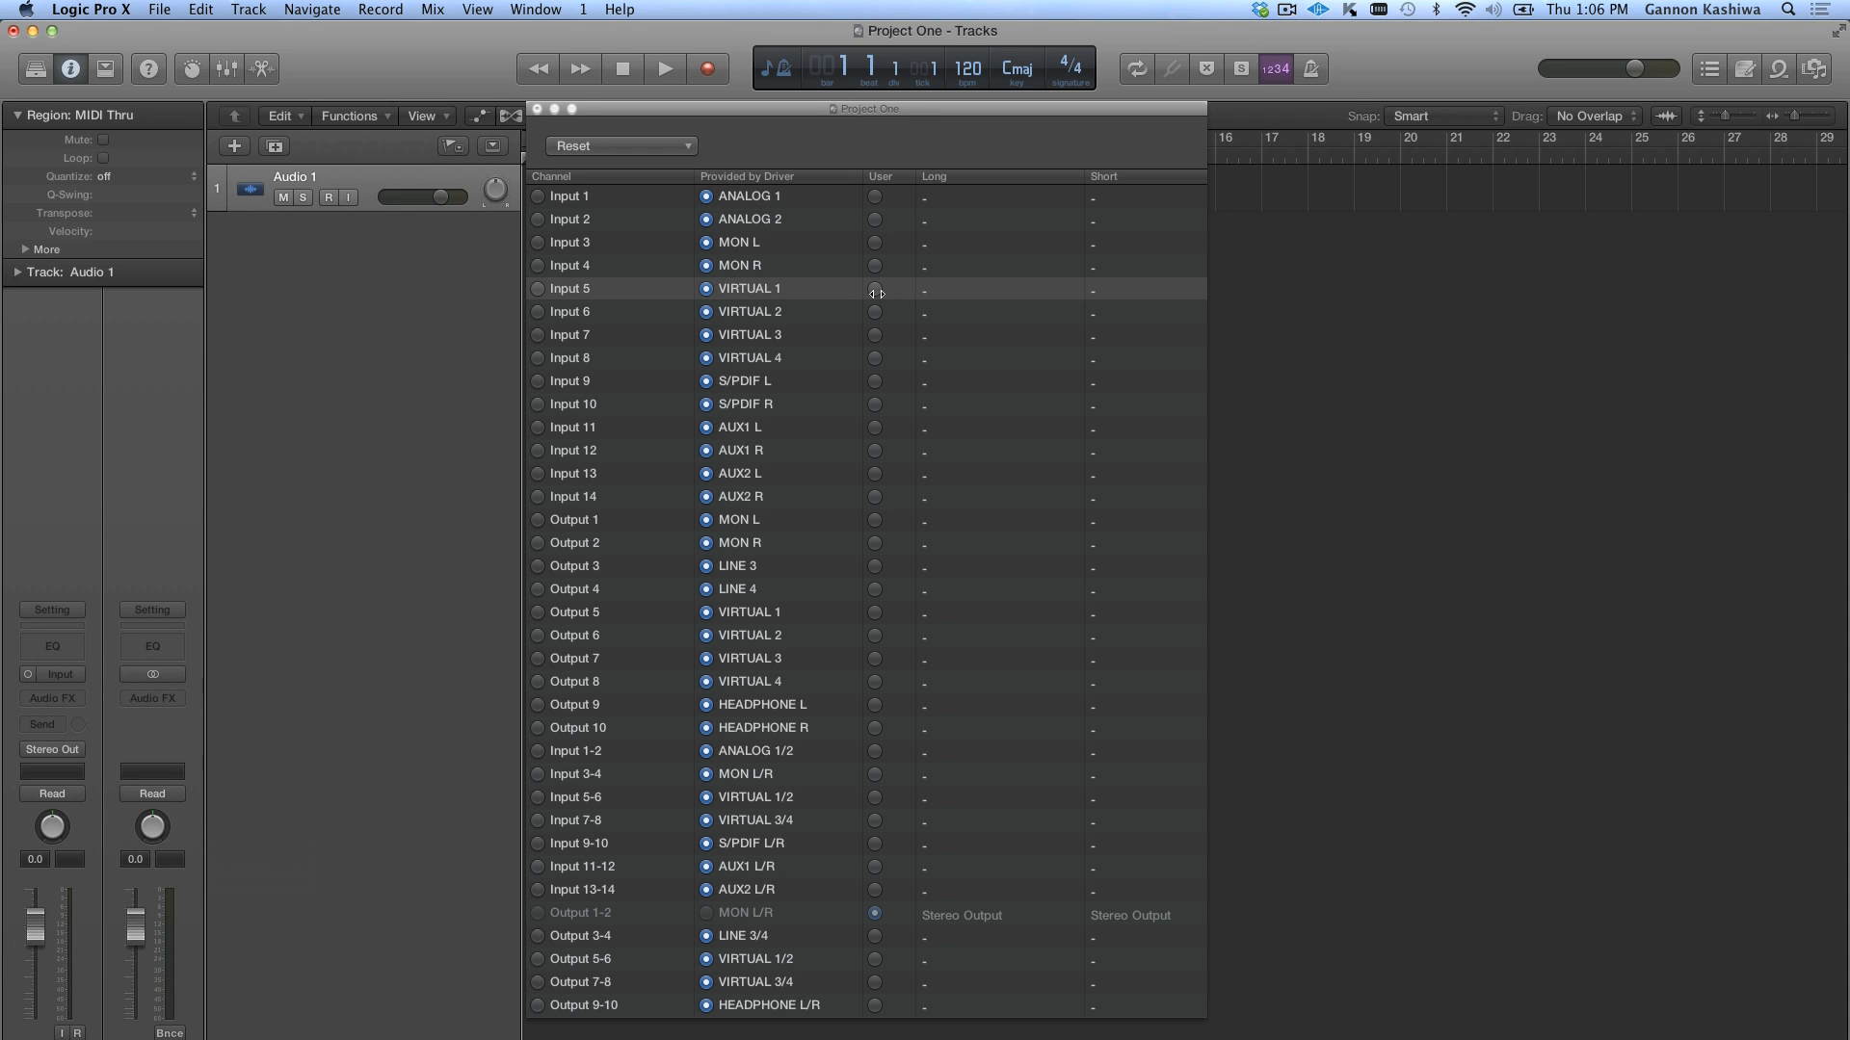
double_click(972, 288)
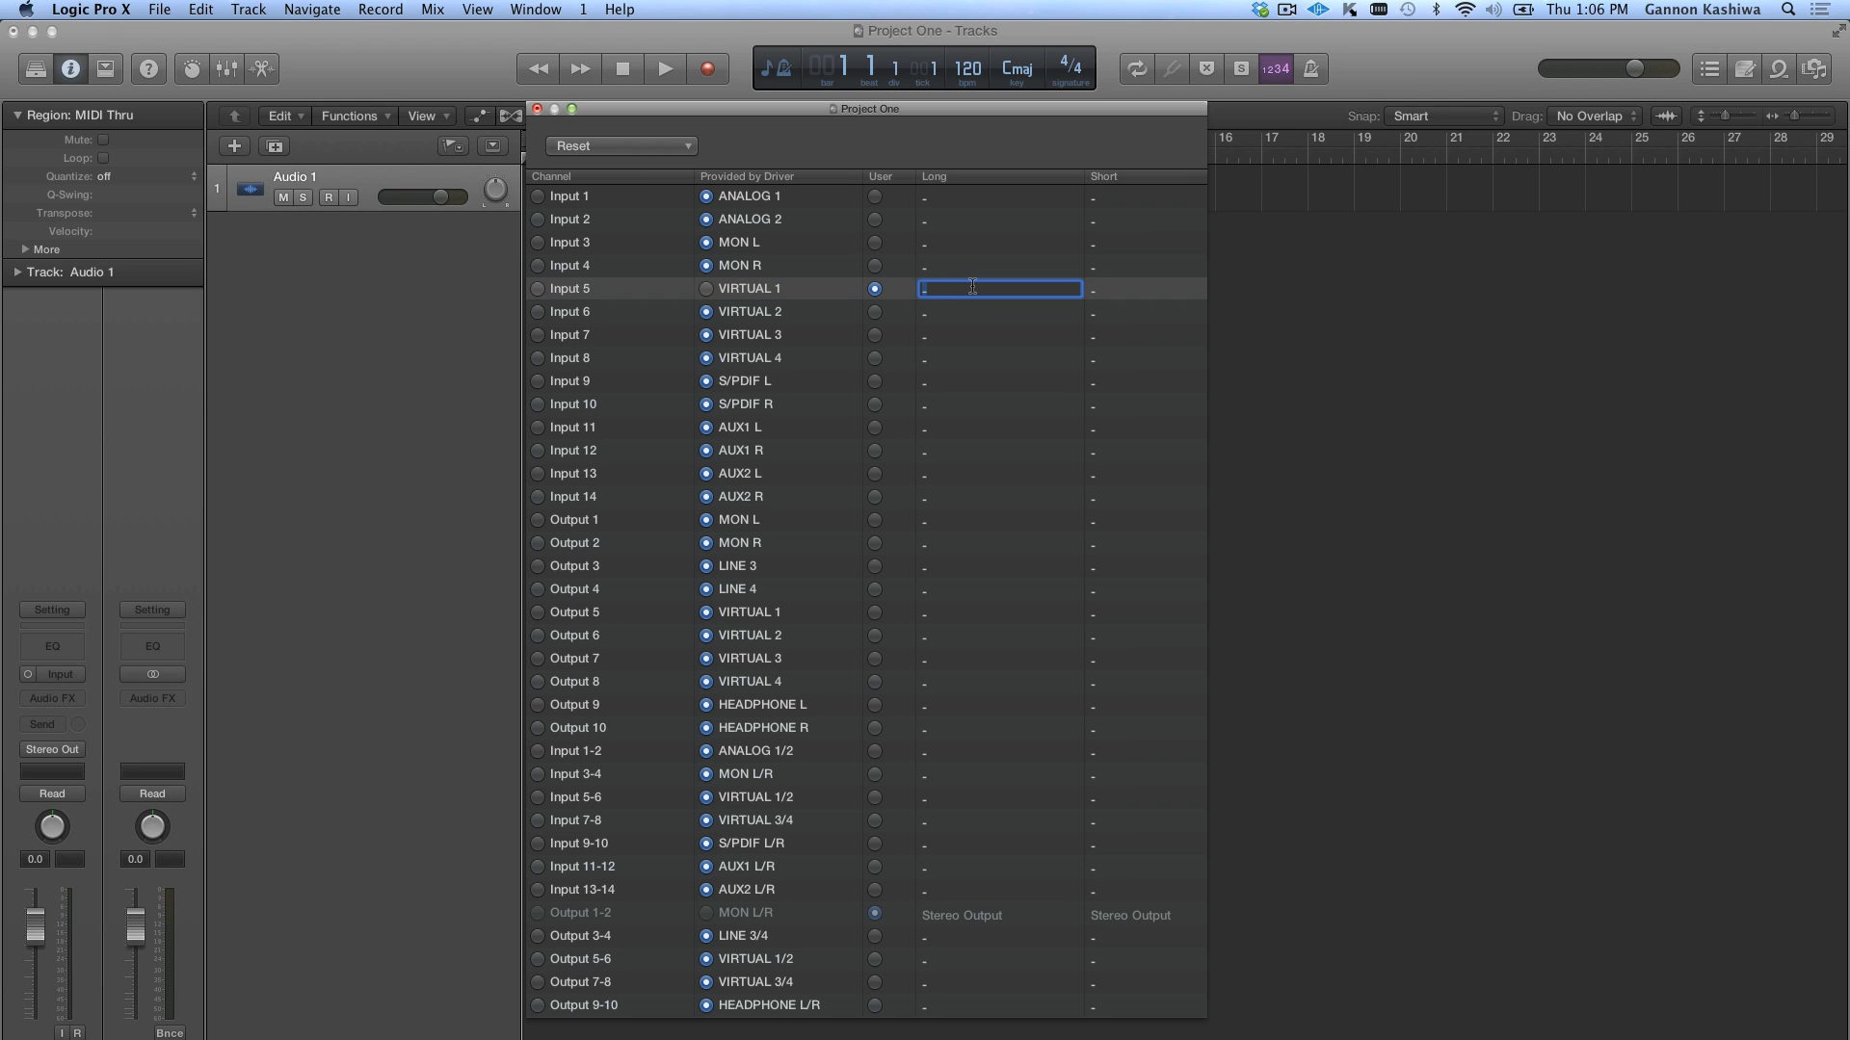
type("stereo")
key("Return")
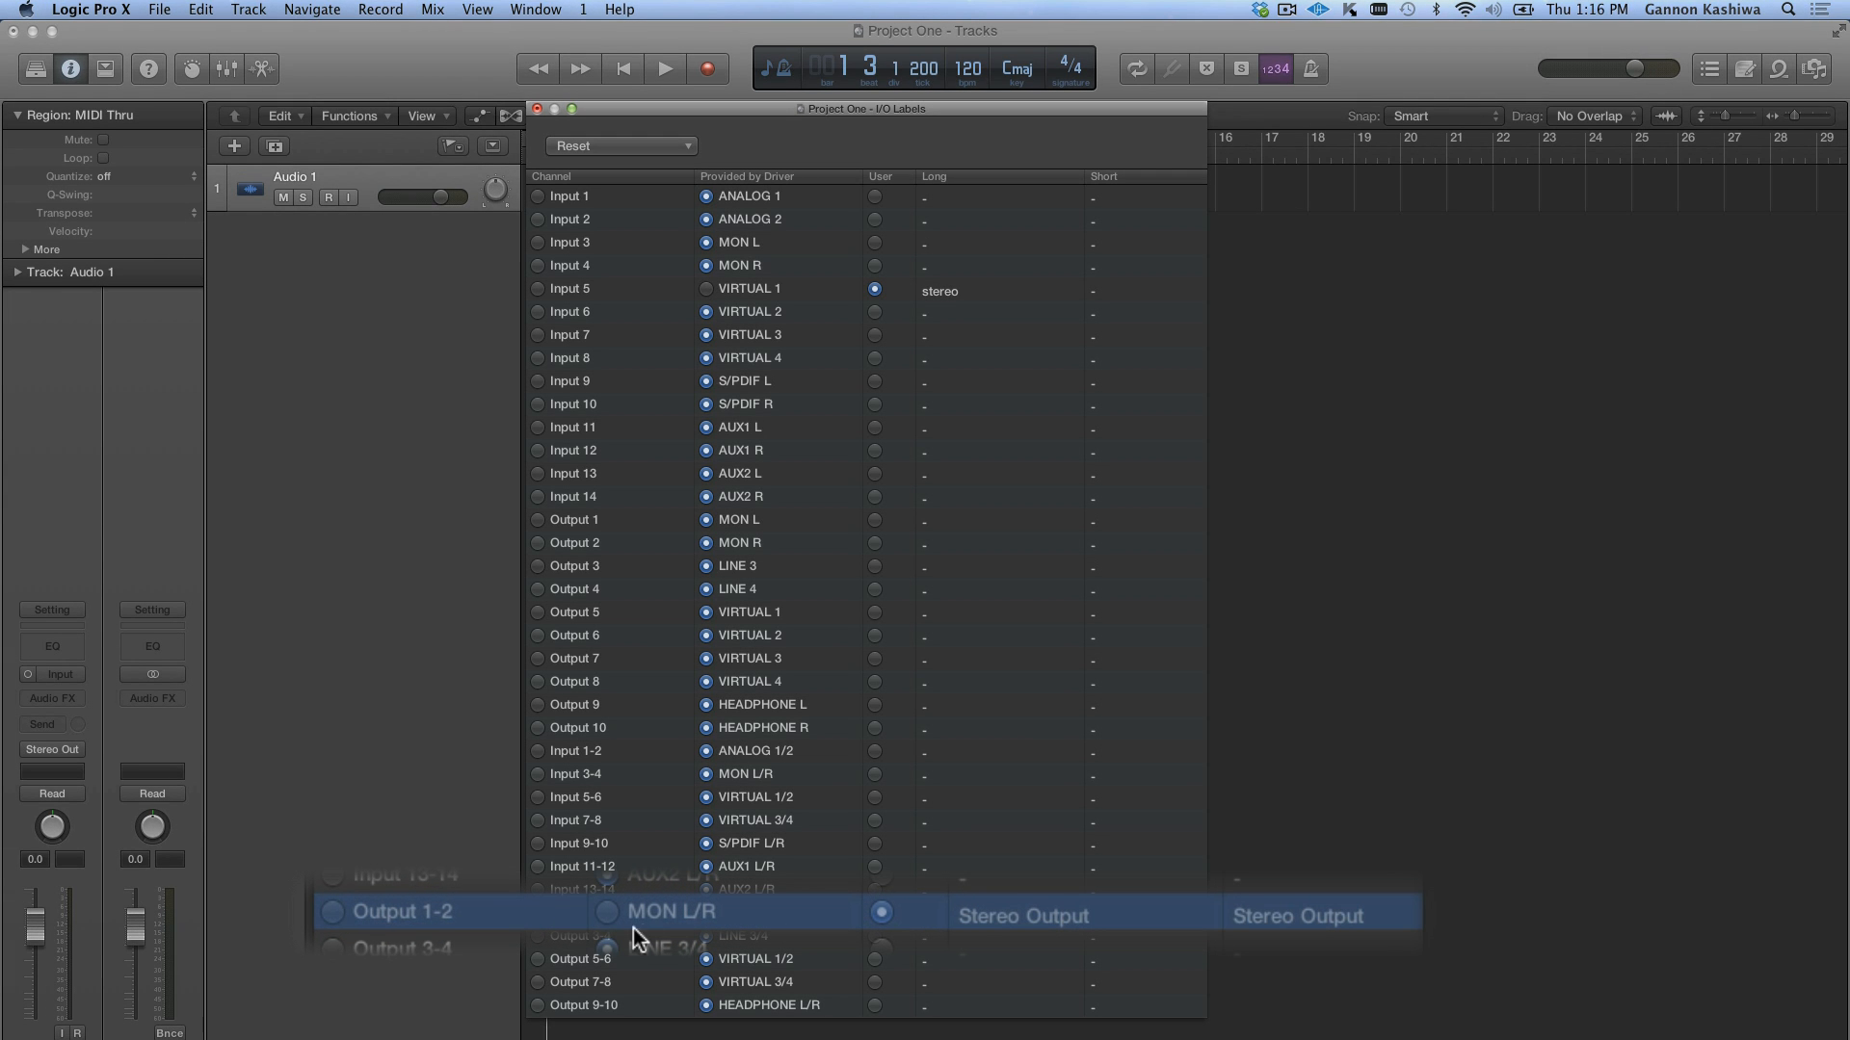
Examine the available output assignments and the input list of the Audio 1 channel strip.
left_click(75, 759)
mouse_move(95, 798)
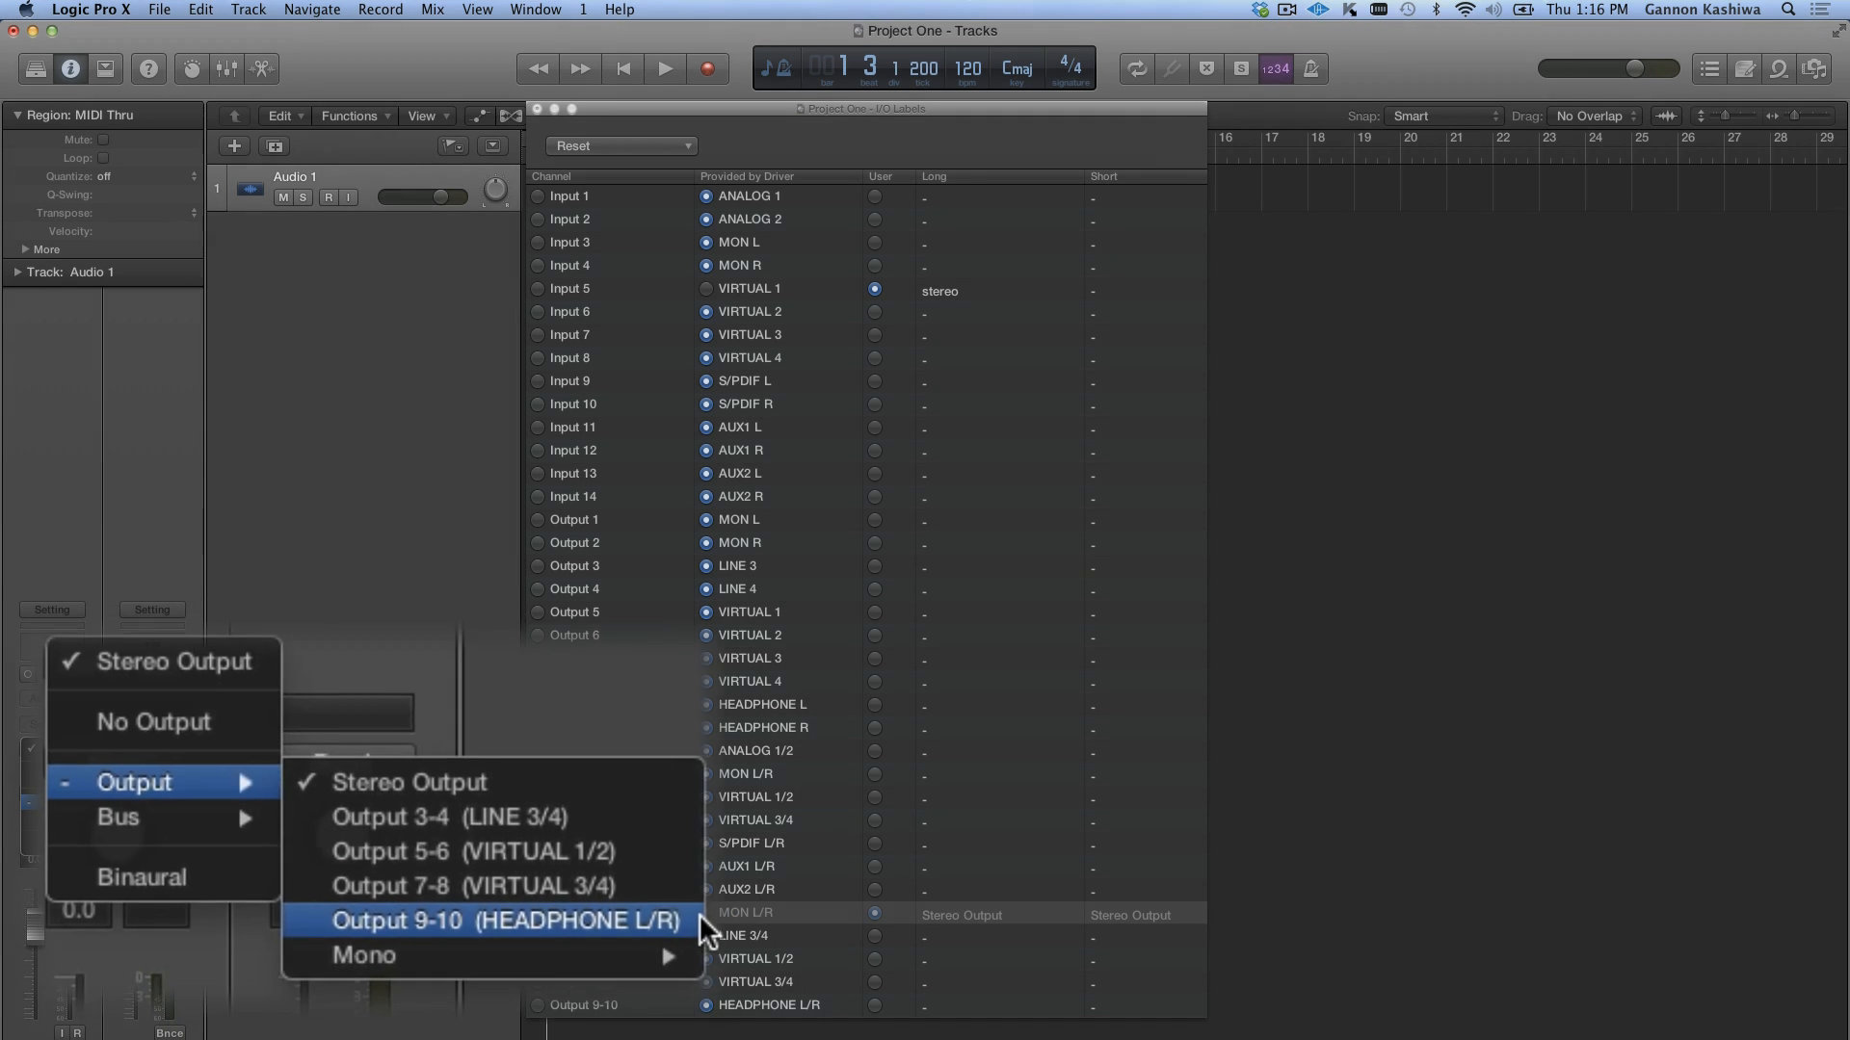
left_click(377, 869)
left_click(59, 675)
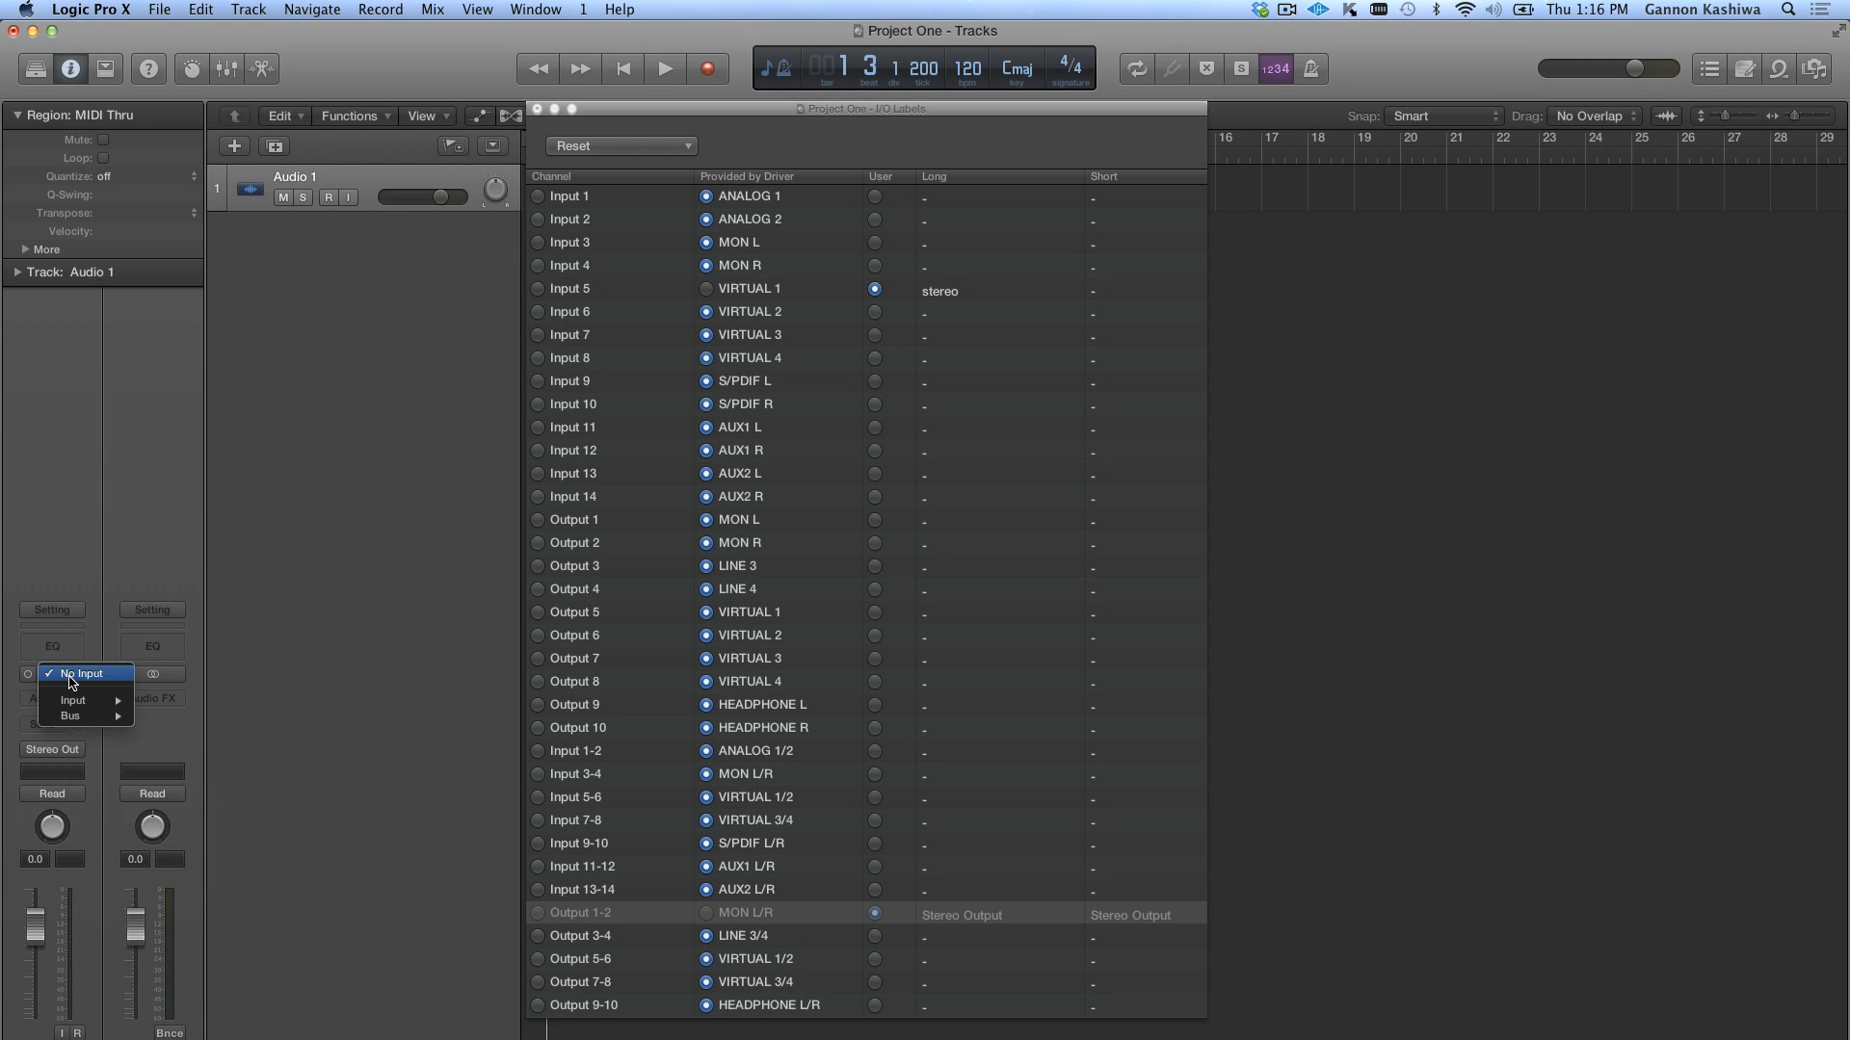
mouse_move(75, 693)
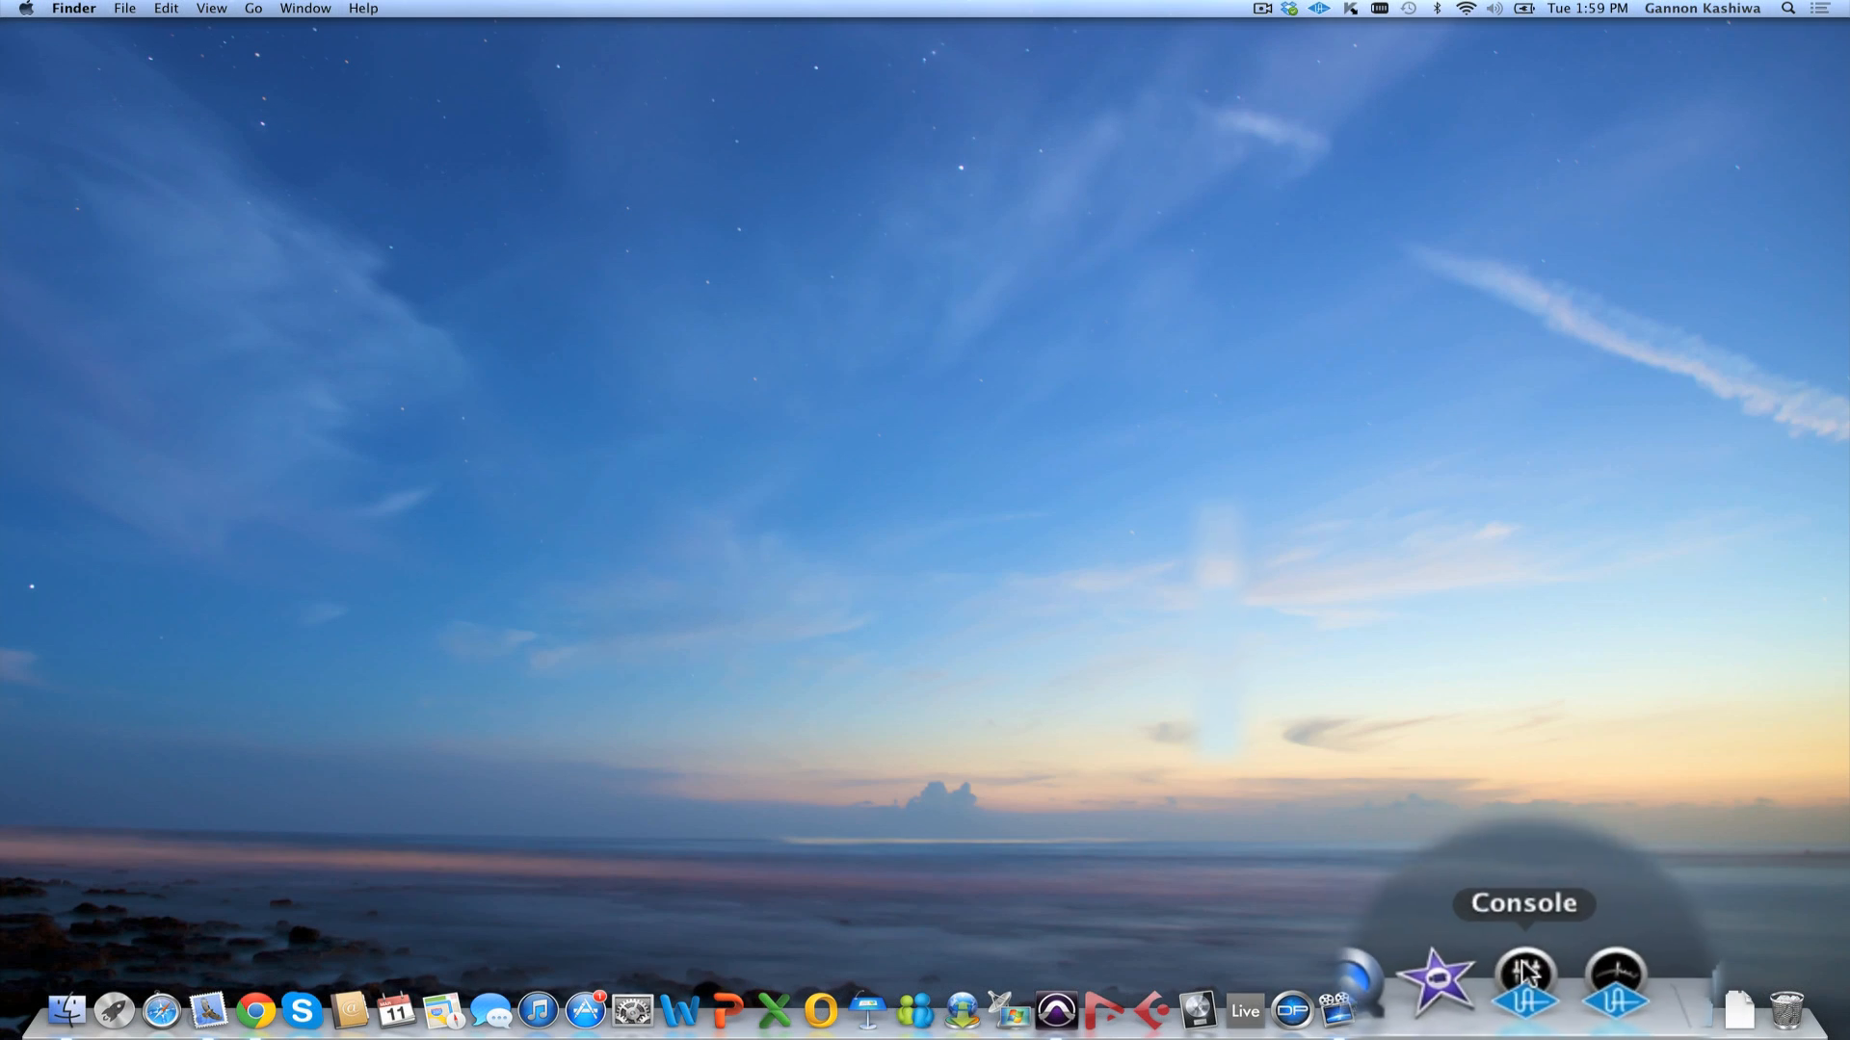
Launch the Universal Audio Console application.
left_click(1314, 9)
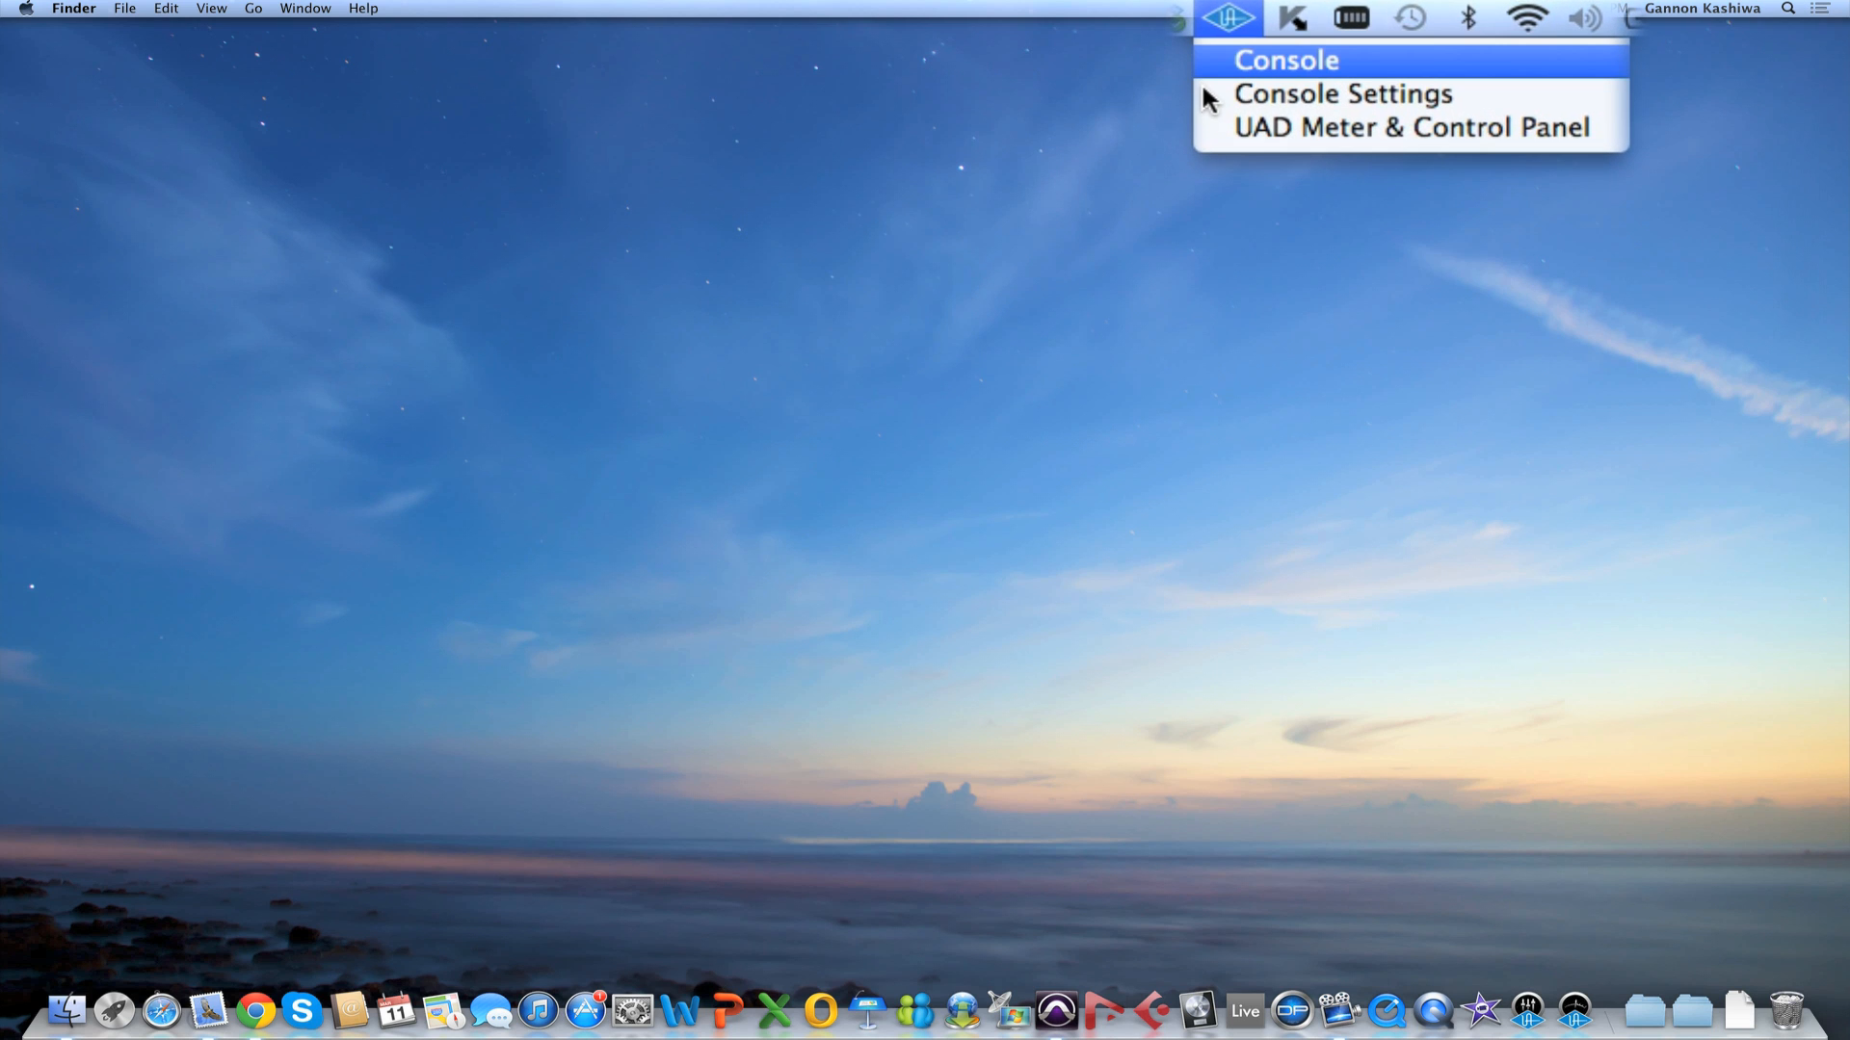
left_click(1308, 34)
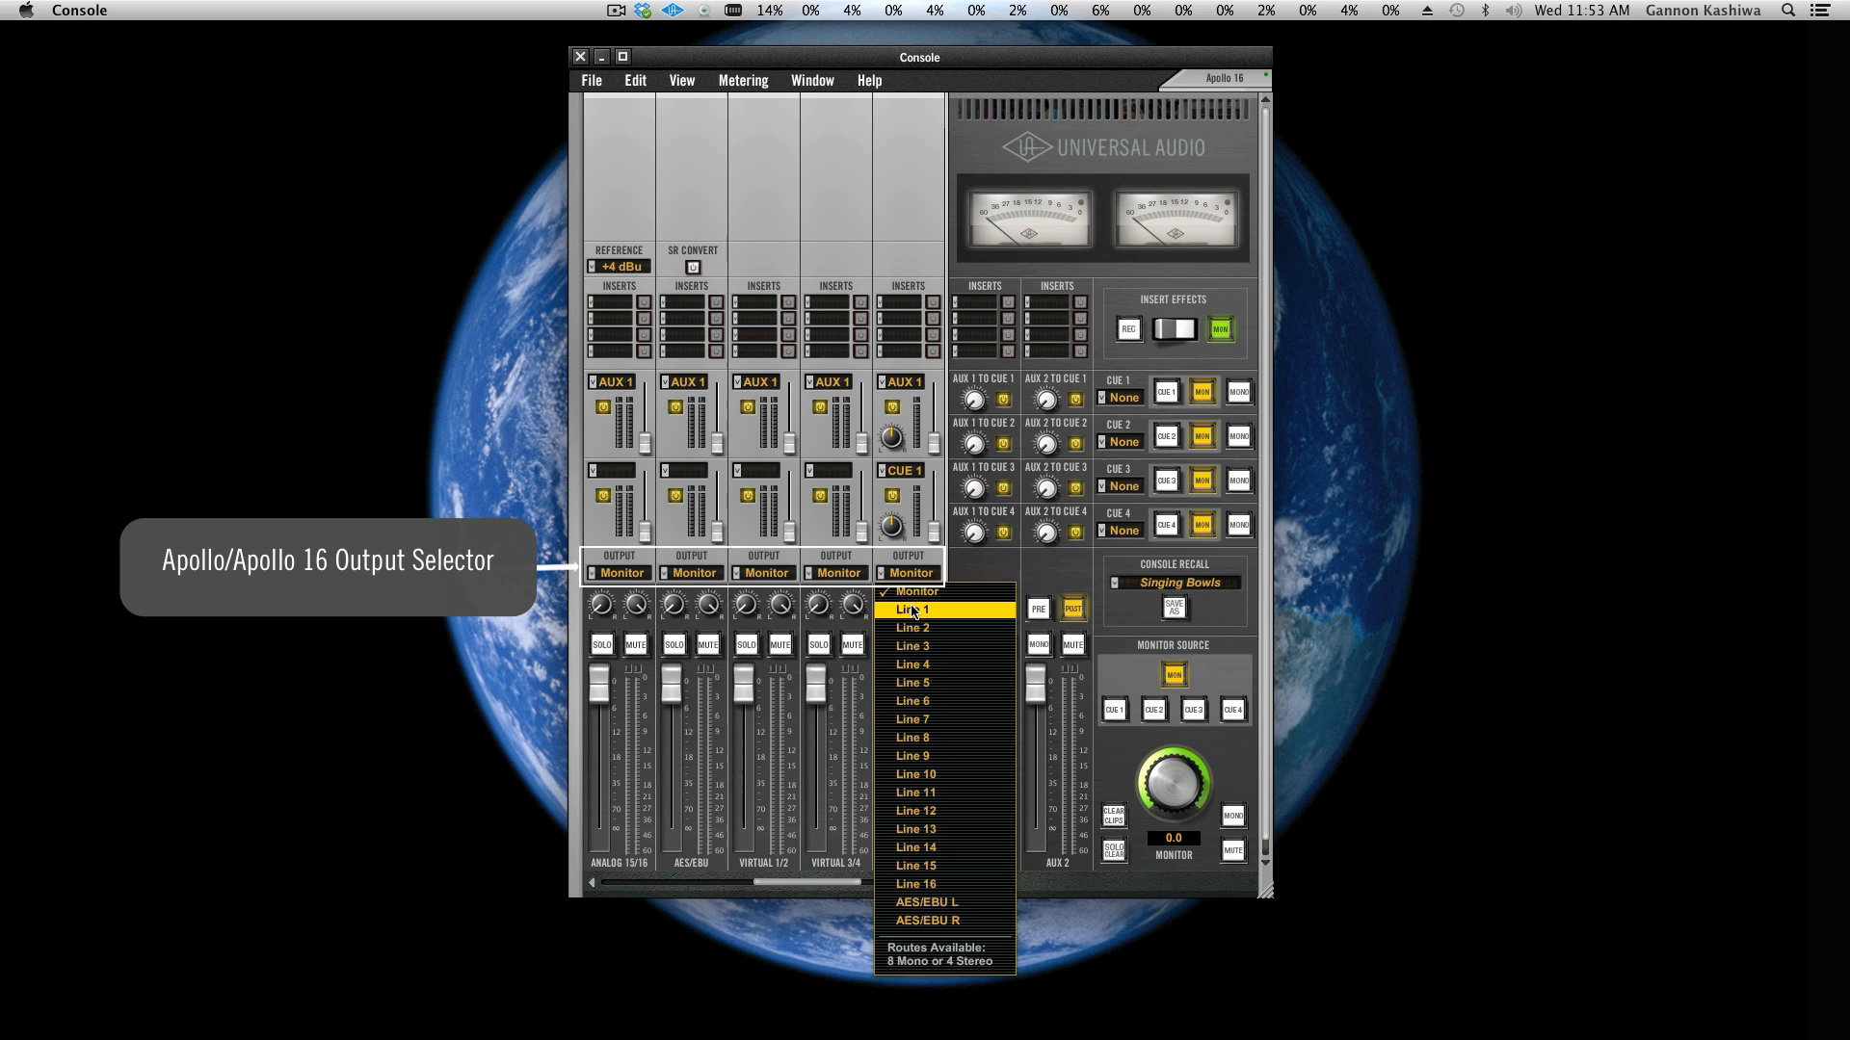
Route the Virtual 5 channel's output to Line 1 in Console and reopen its output choices.
left_click(910, 609)
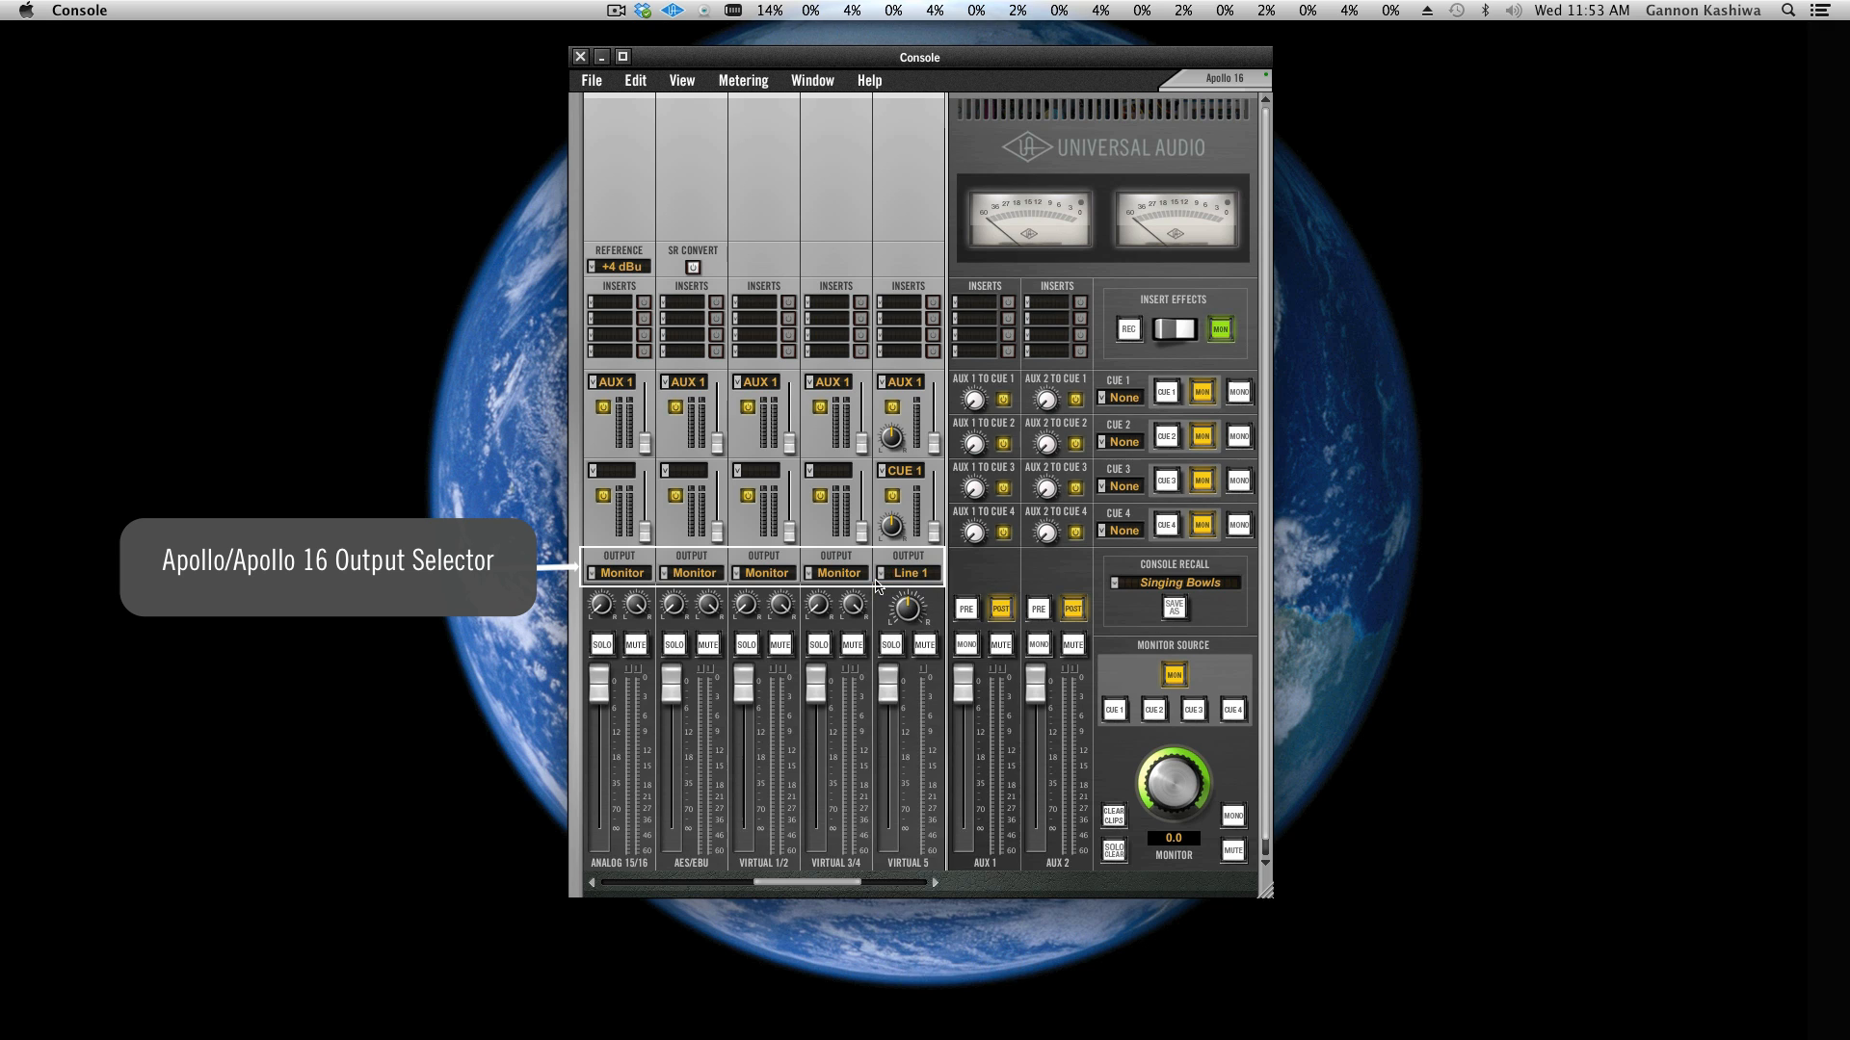
left_click(882, 576)
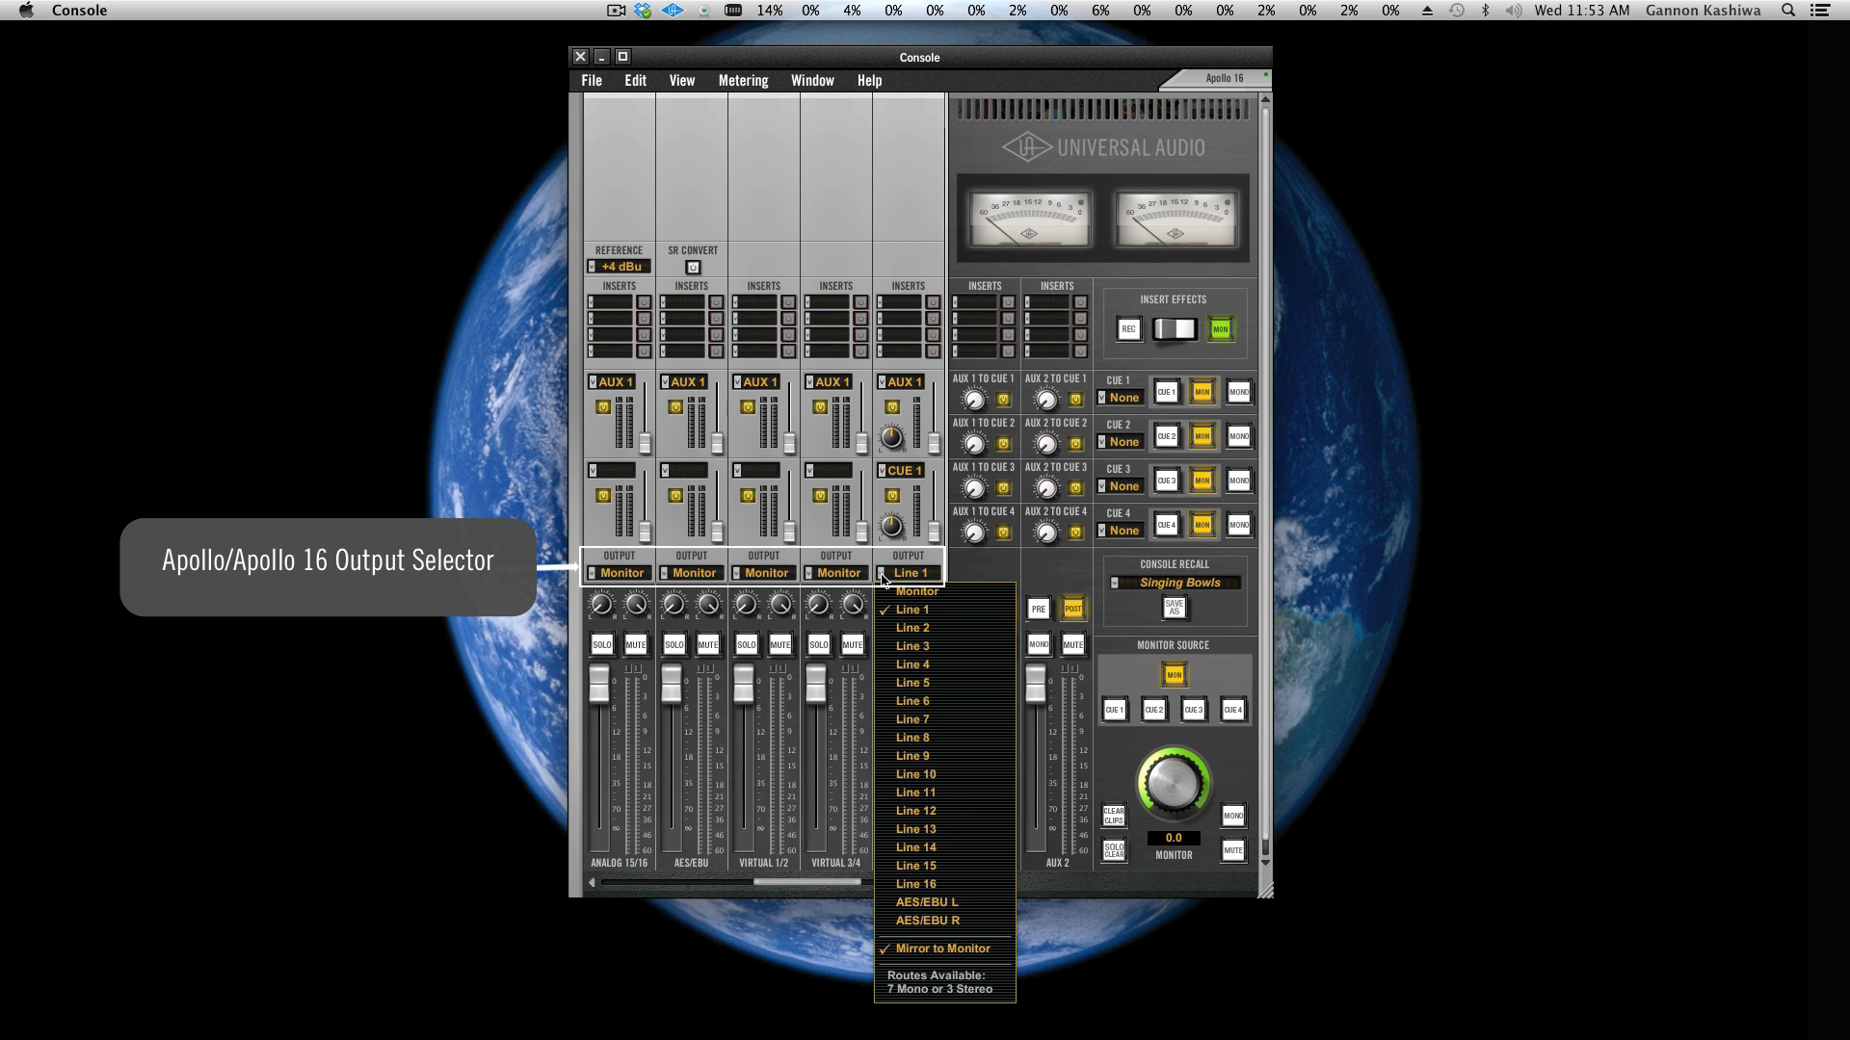
left_click(911, 657)
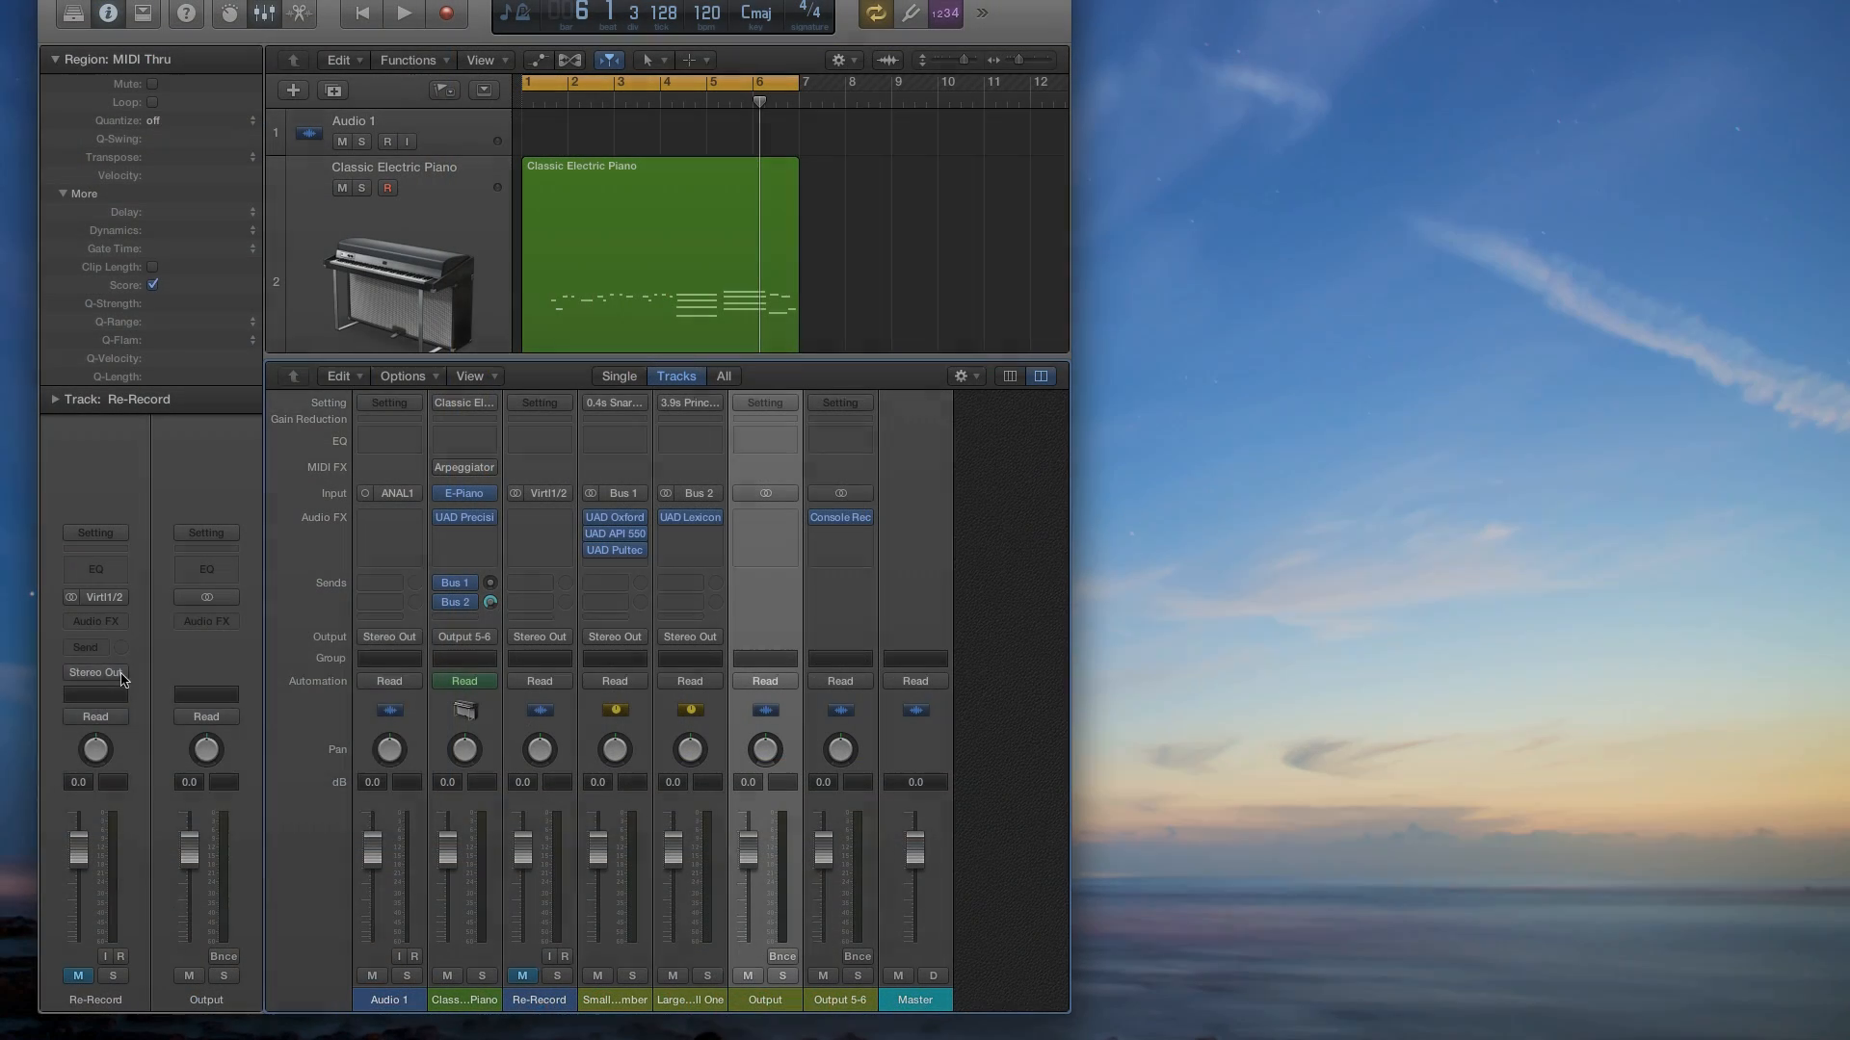
Switch to Logic Pro X and route the Re-Record track's output to Output 3-4 (LINE 3/4).
left_click(104, 651)
mouse_move(145, 729)
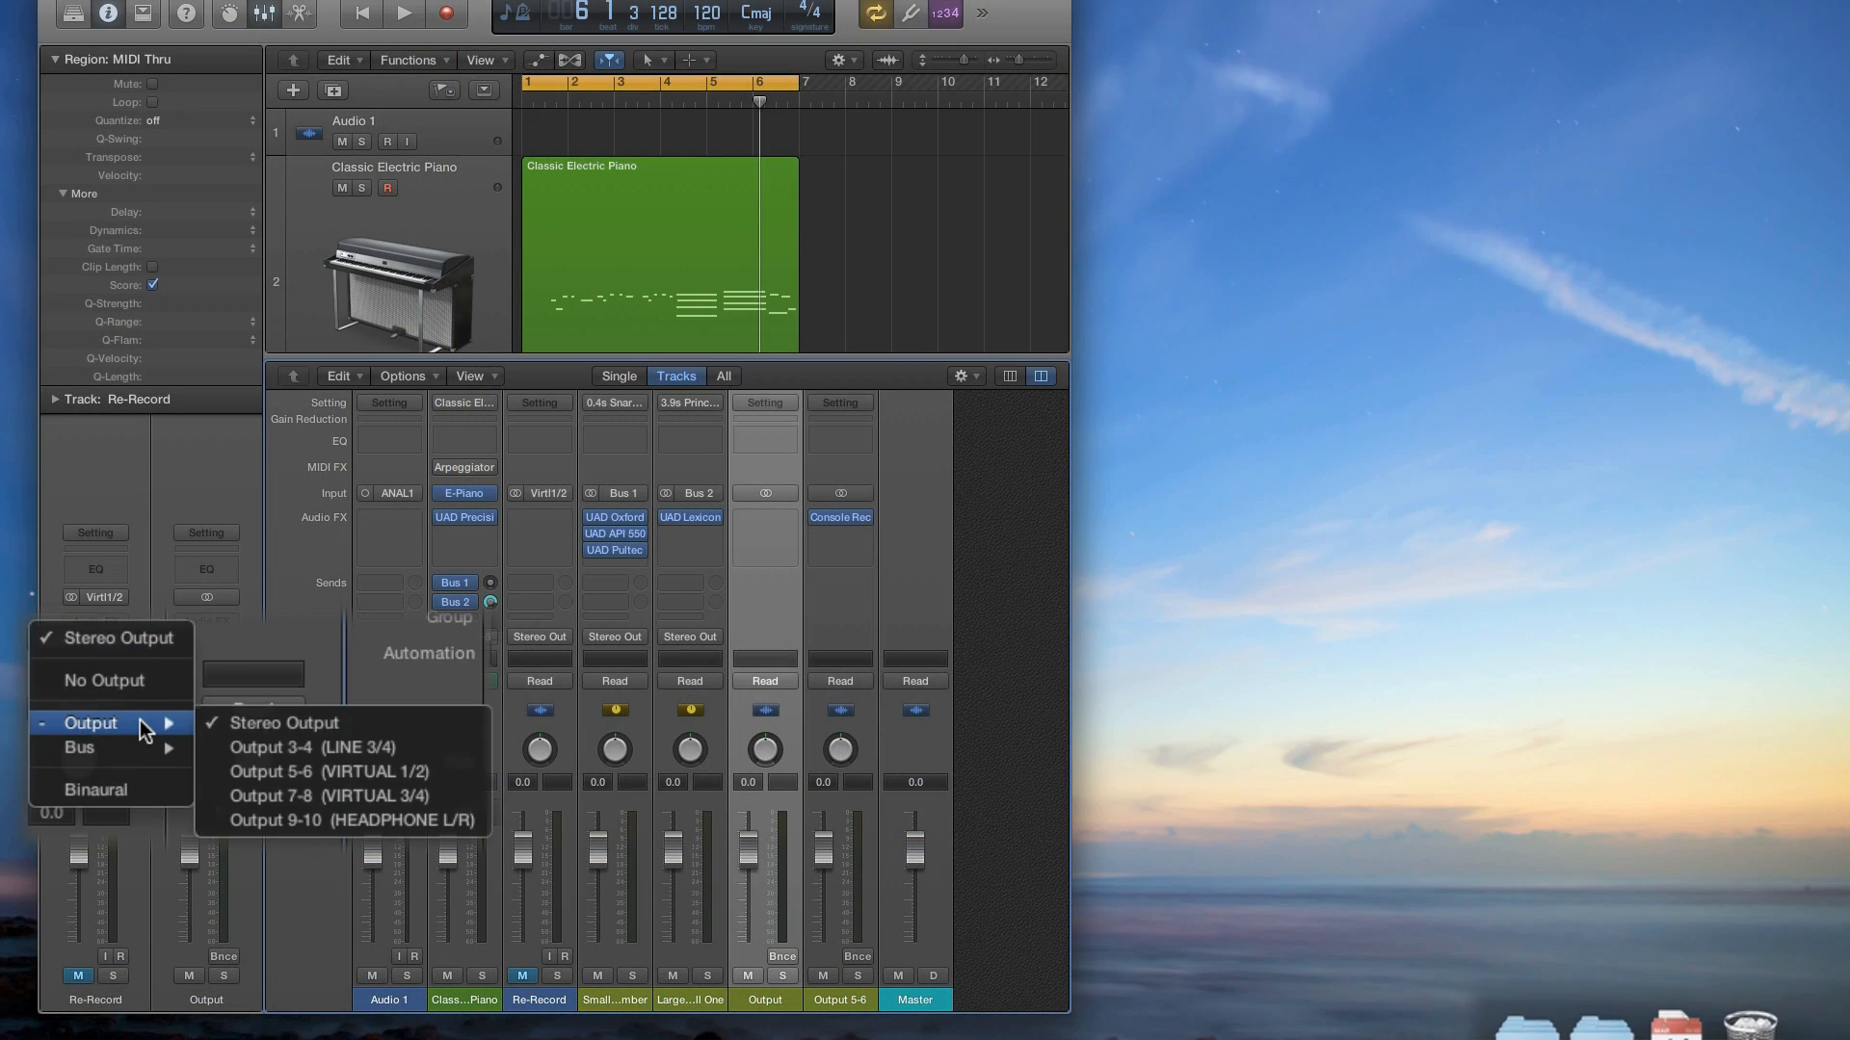
left_click(289, 747)
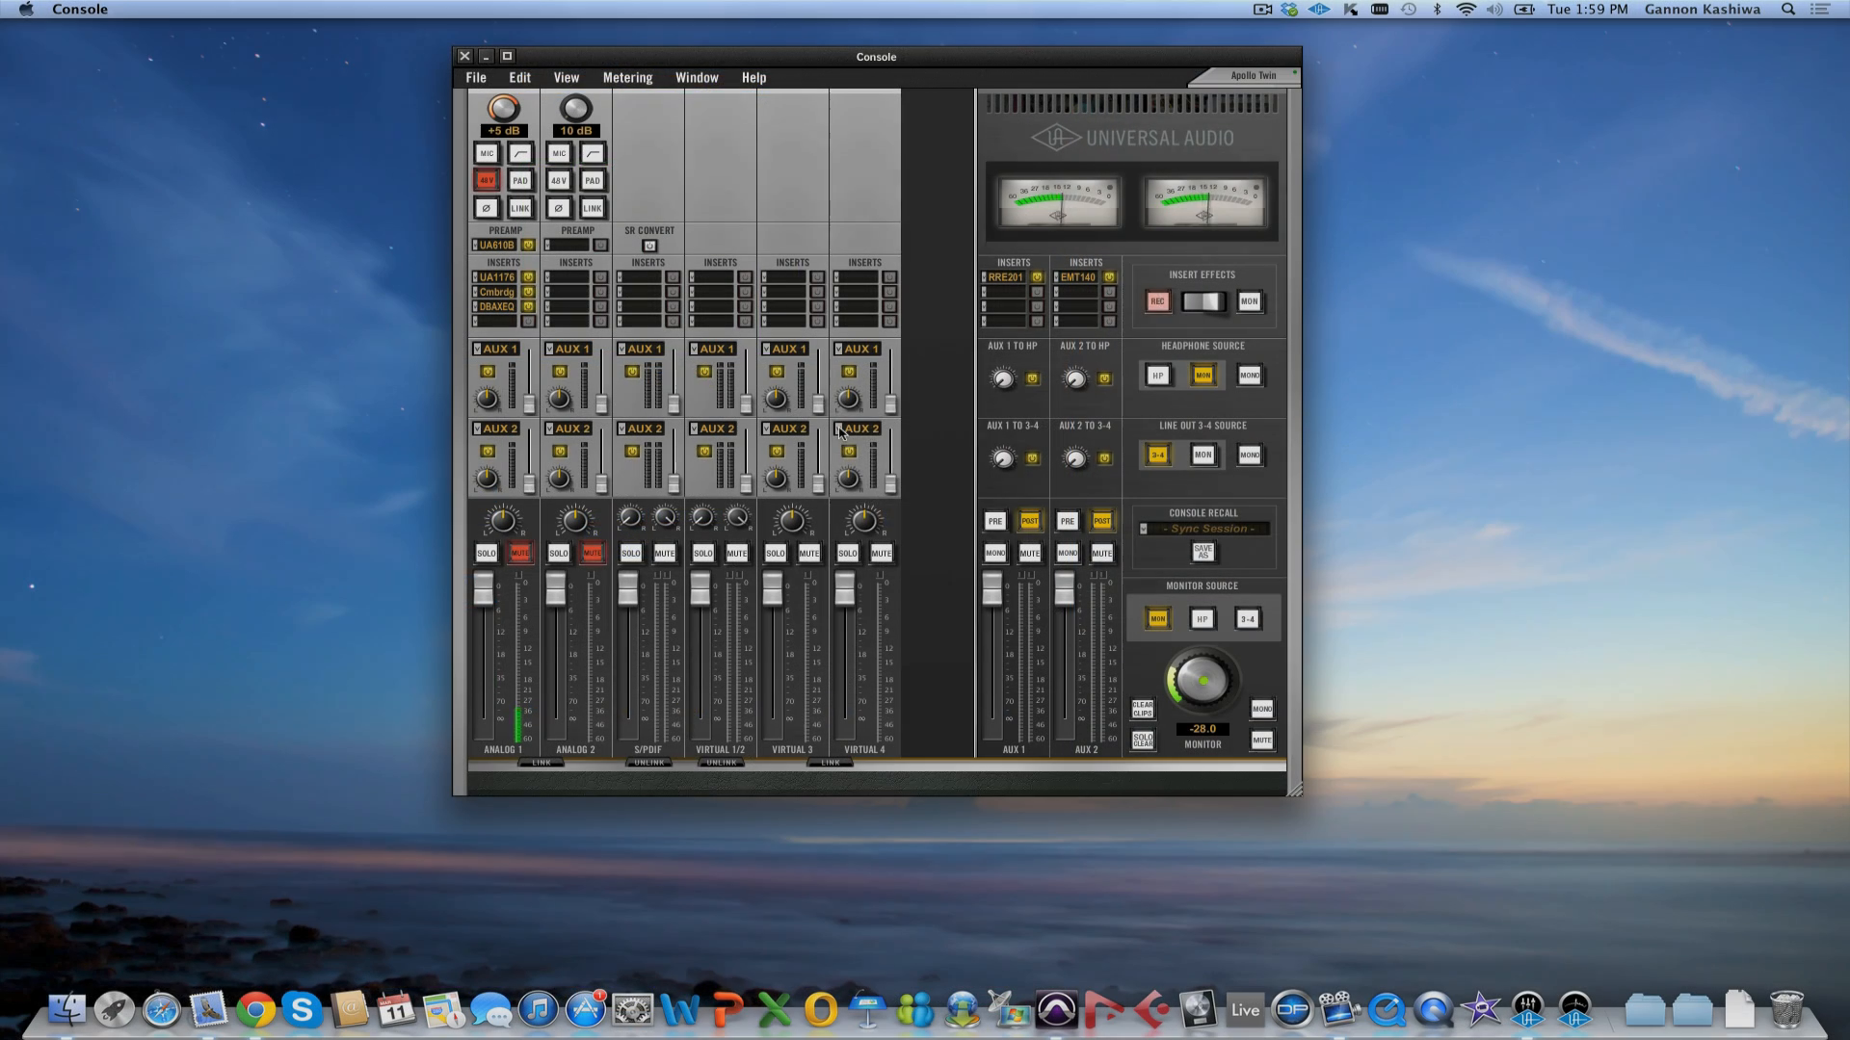
Switch to Console, change the lower send row from AUX 2 to 3-4, and copy the main fader mix to 3-4.
left_click(840, 433)
left_click(860, 516)
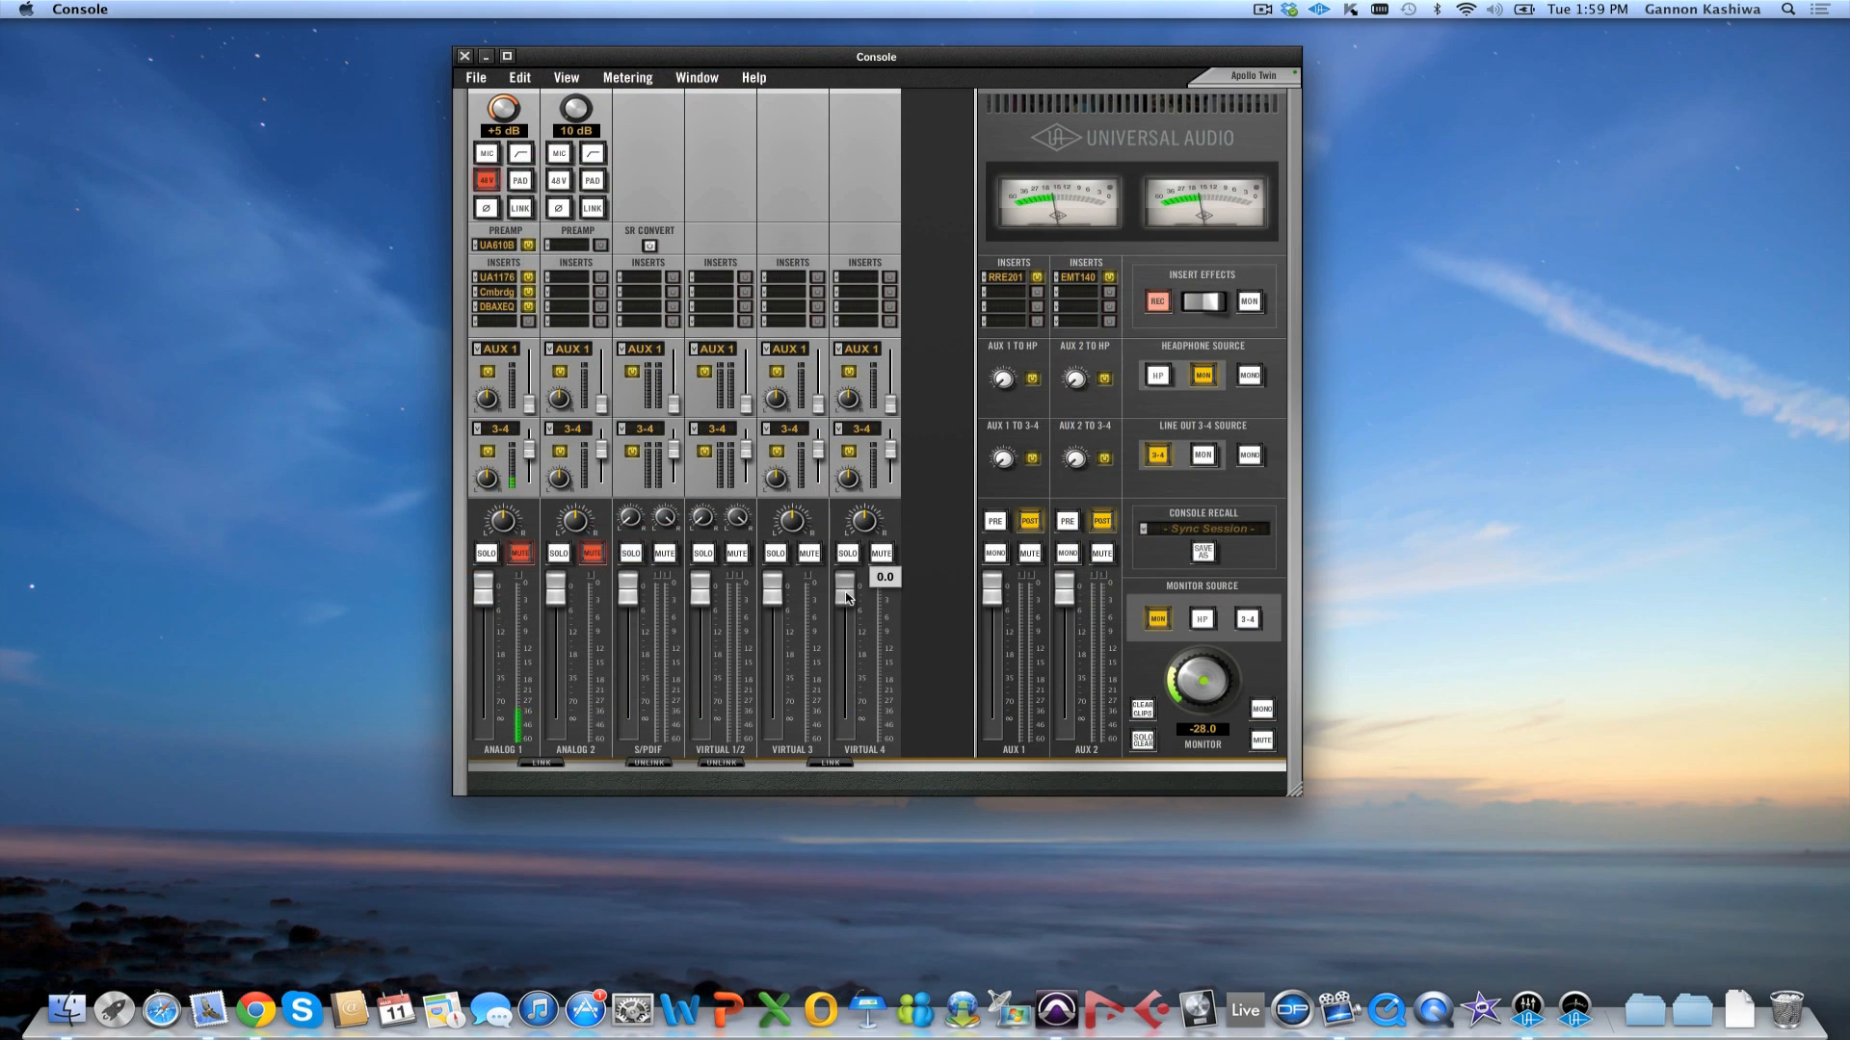
right_click(848, 597)
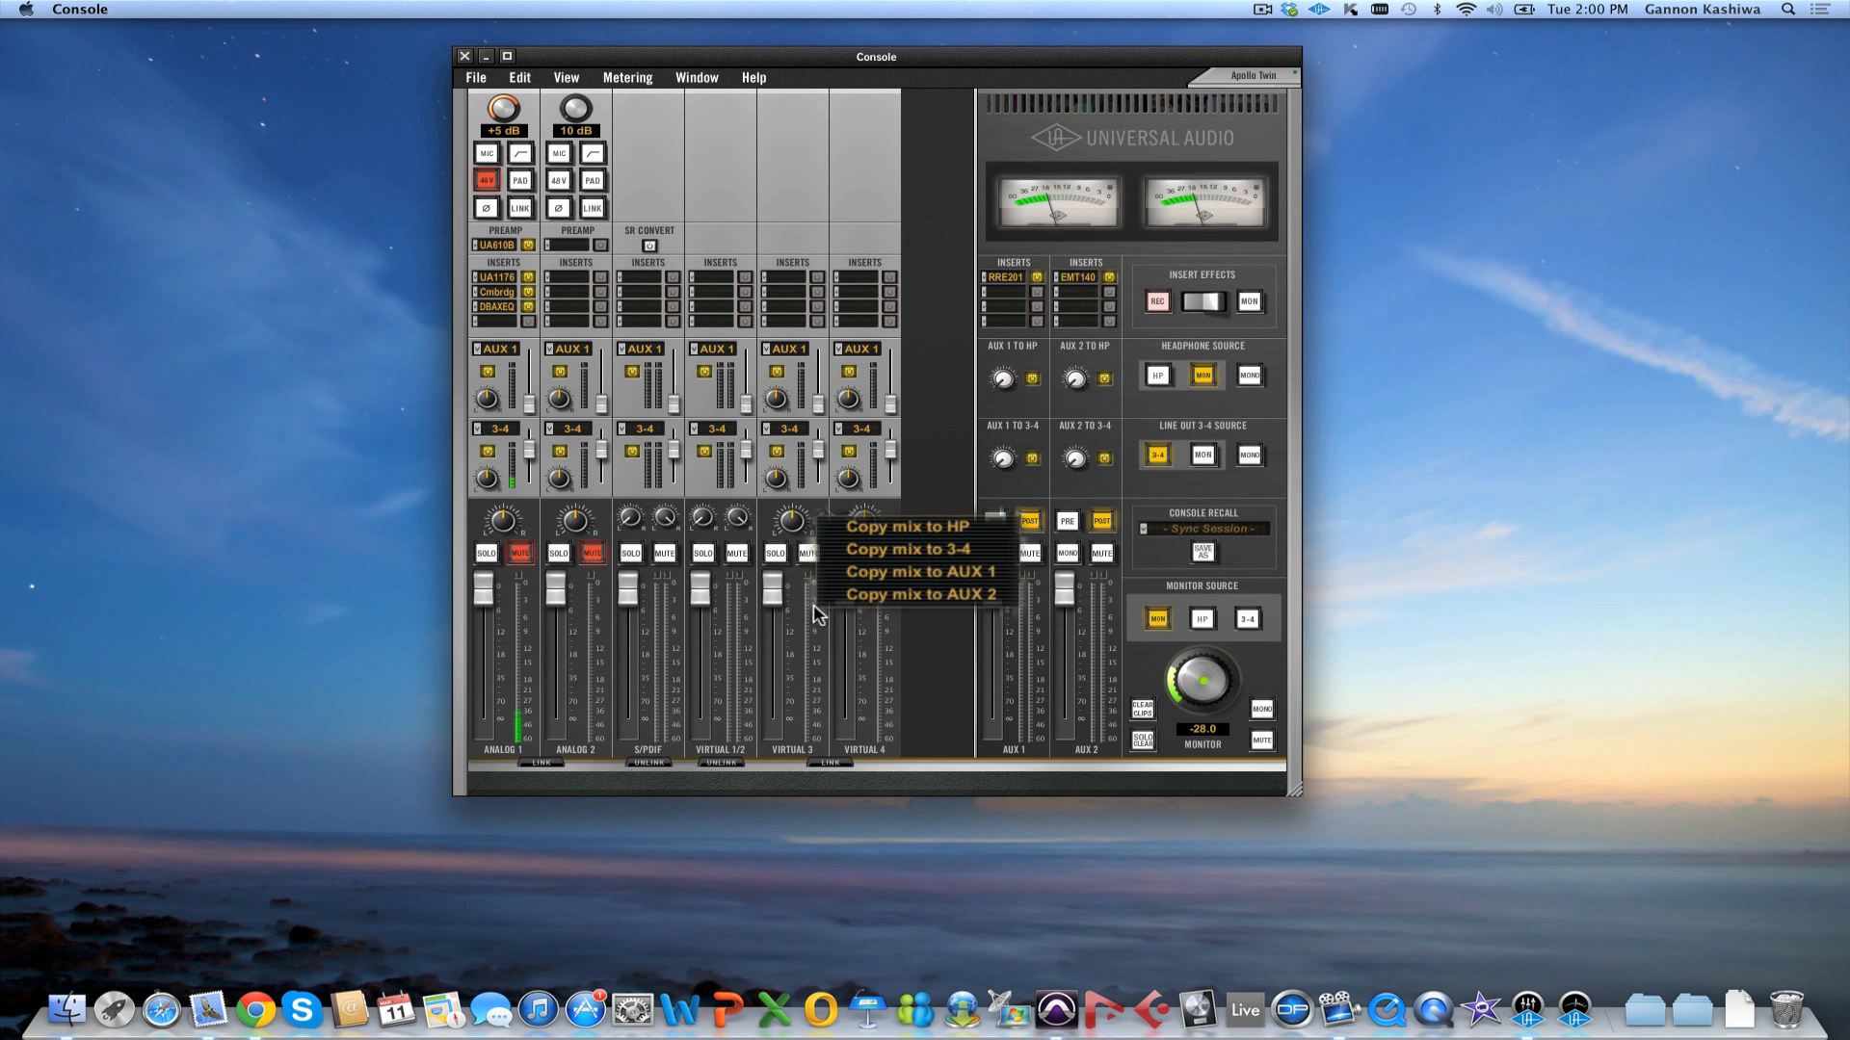
left_click(871, 551)
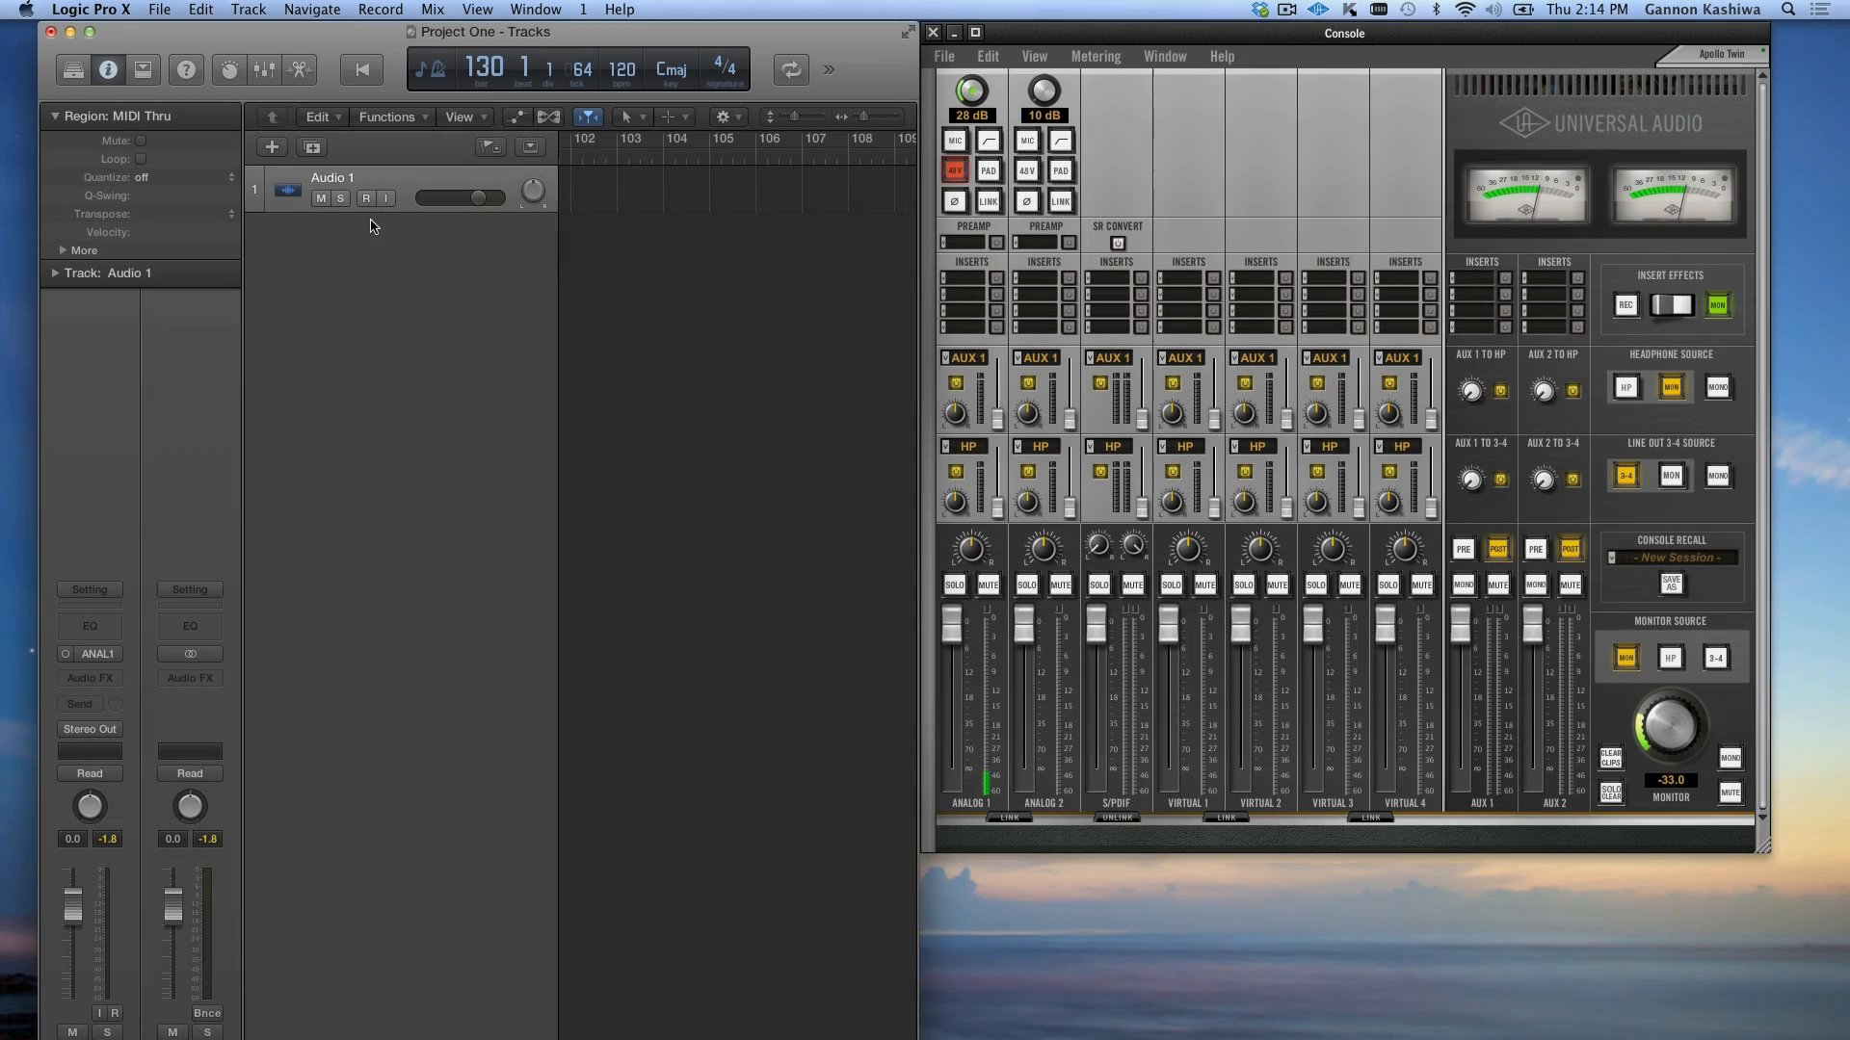
Record-enable the Audio 1 track in Logic Pro X and turn on its input monitoring.
left_click(366, 198)
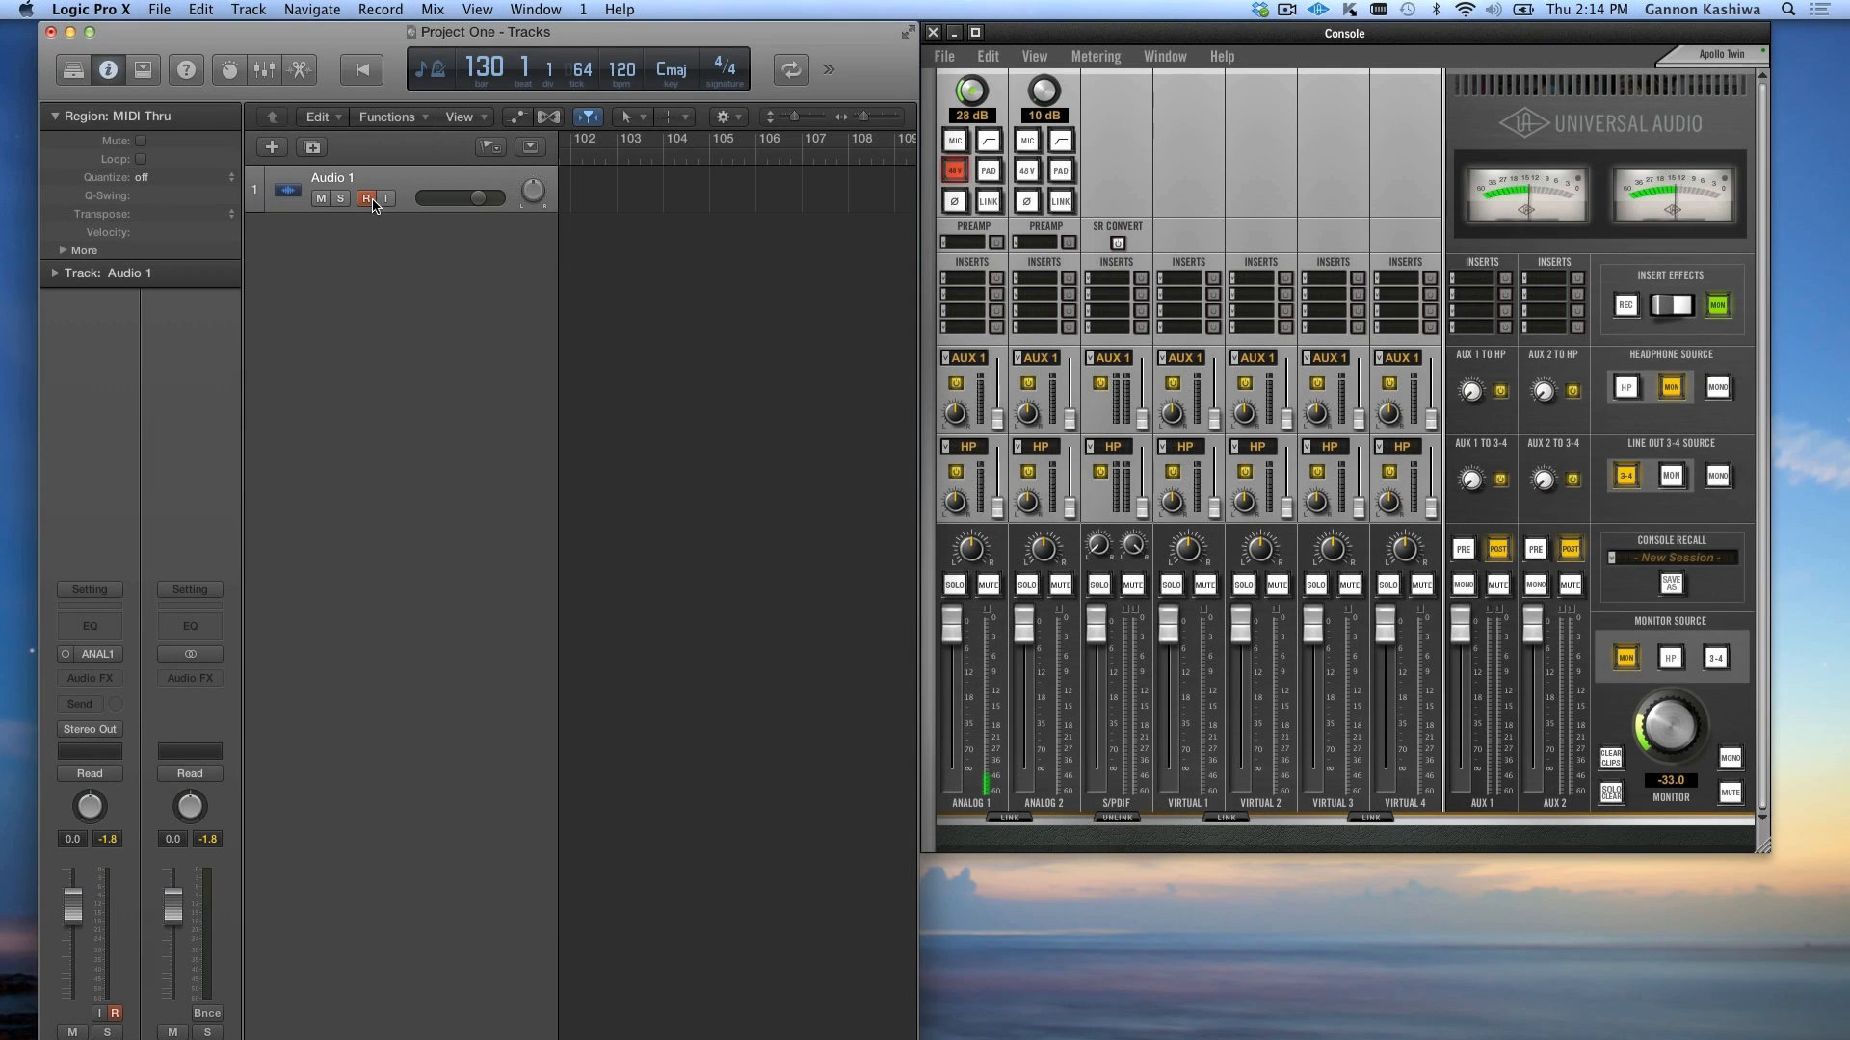
left_click(386, 199)
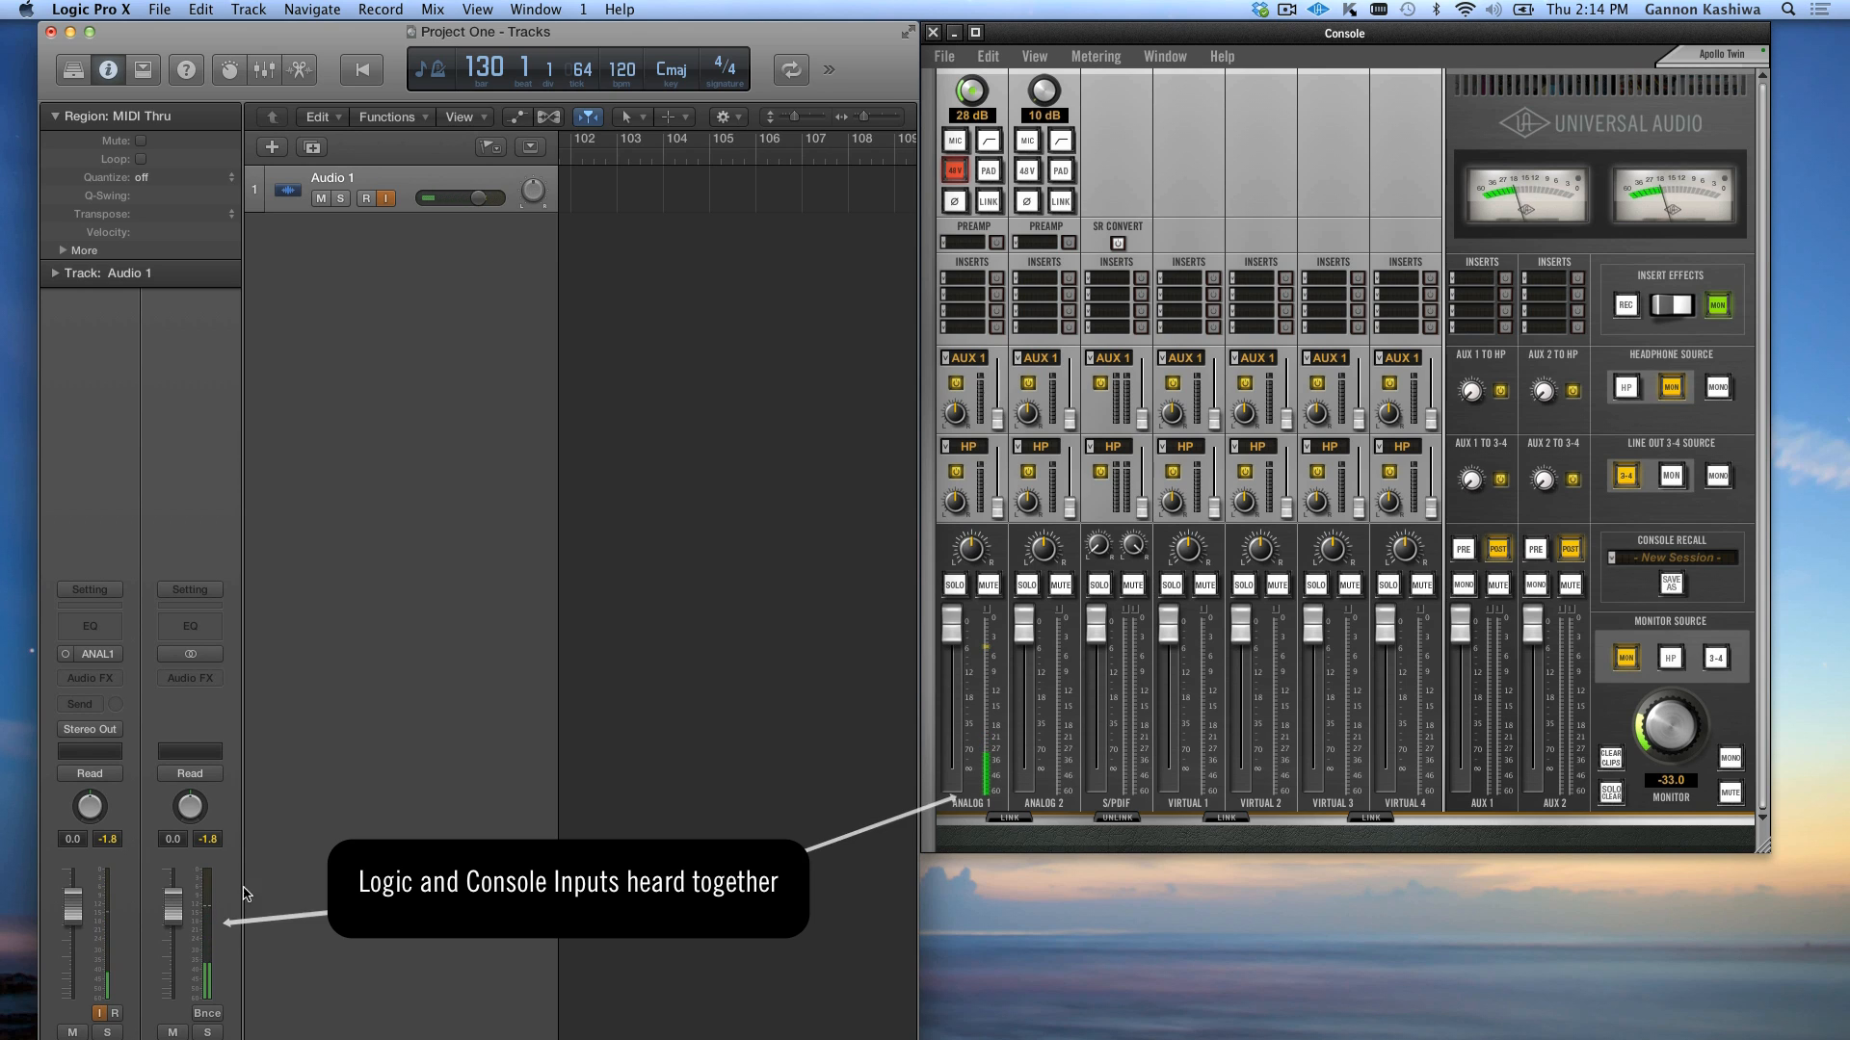
Open Logic Pro X's audio preferences.
left_click(114, 9)
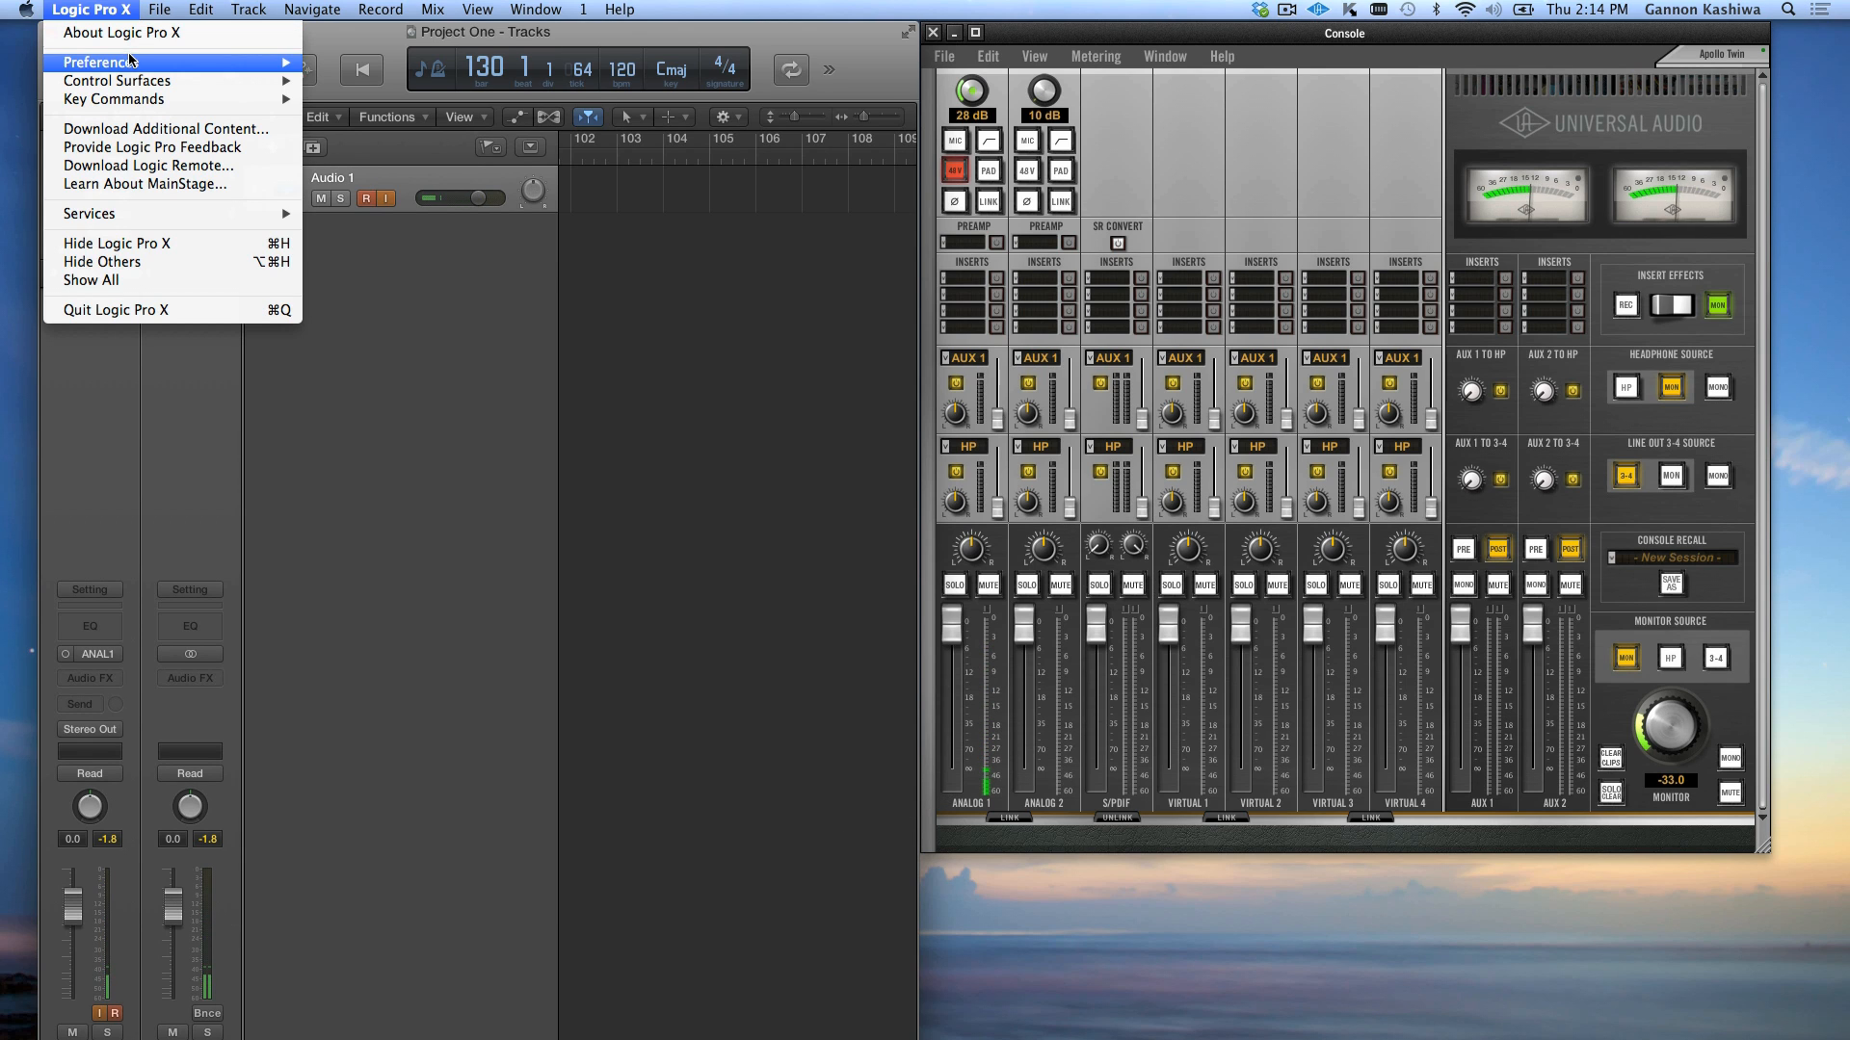
mouse_move(133, 61)
left_click(353, 81)
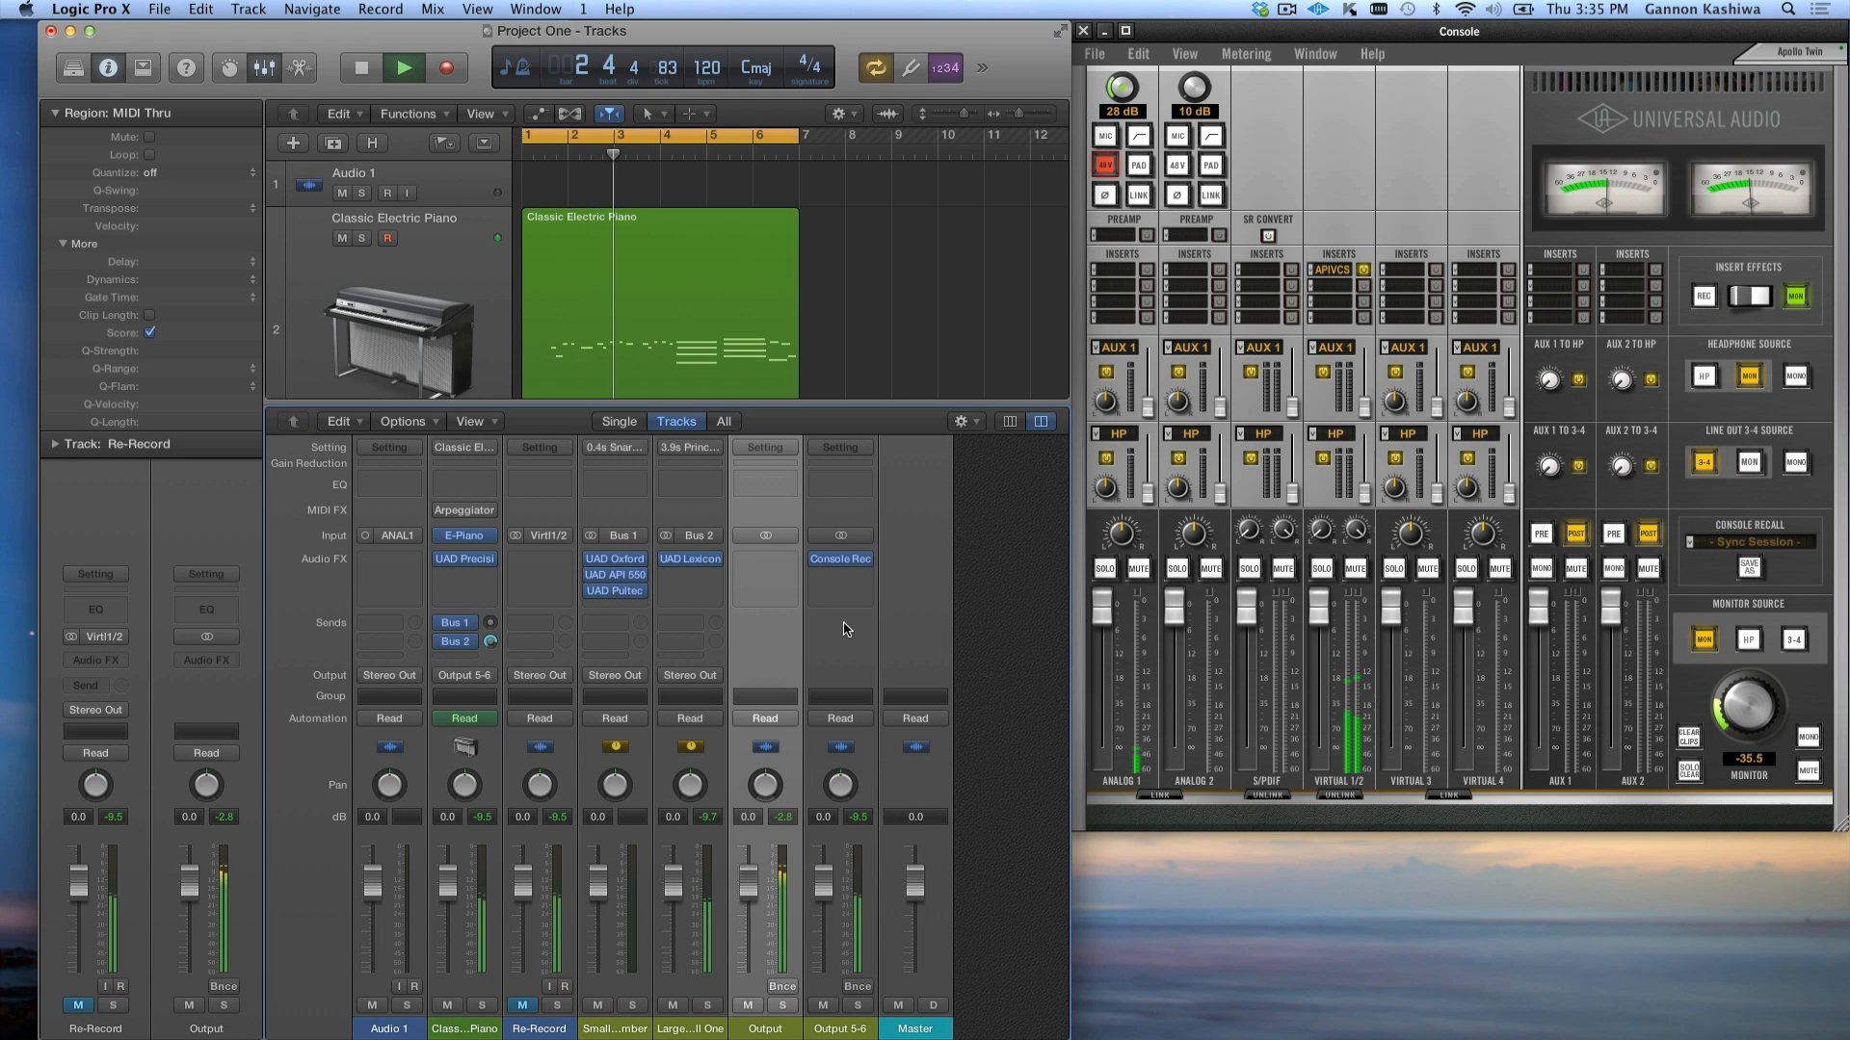
Open the Console Recall plug-in on Output 5-6, raise the monitor level to -33.0, and view its setting options.
left_click(840, 559)
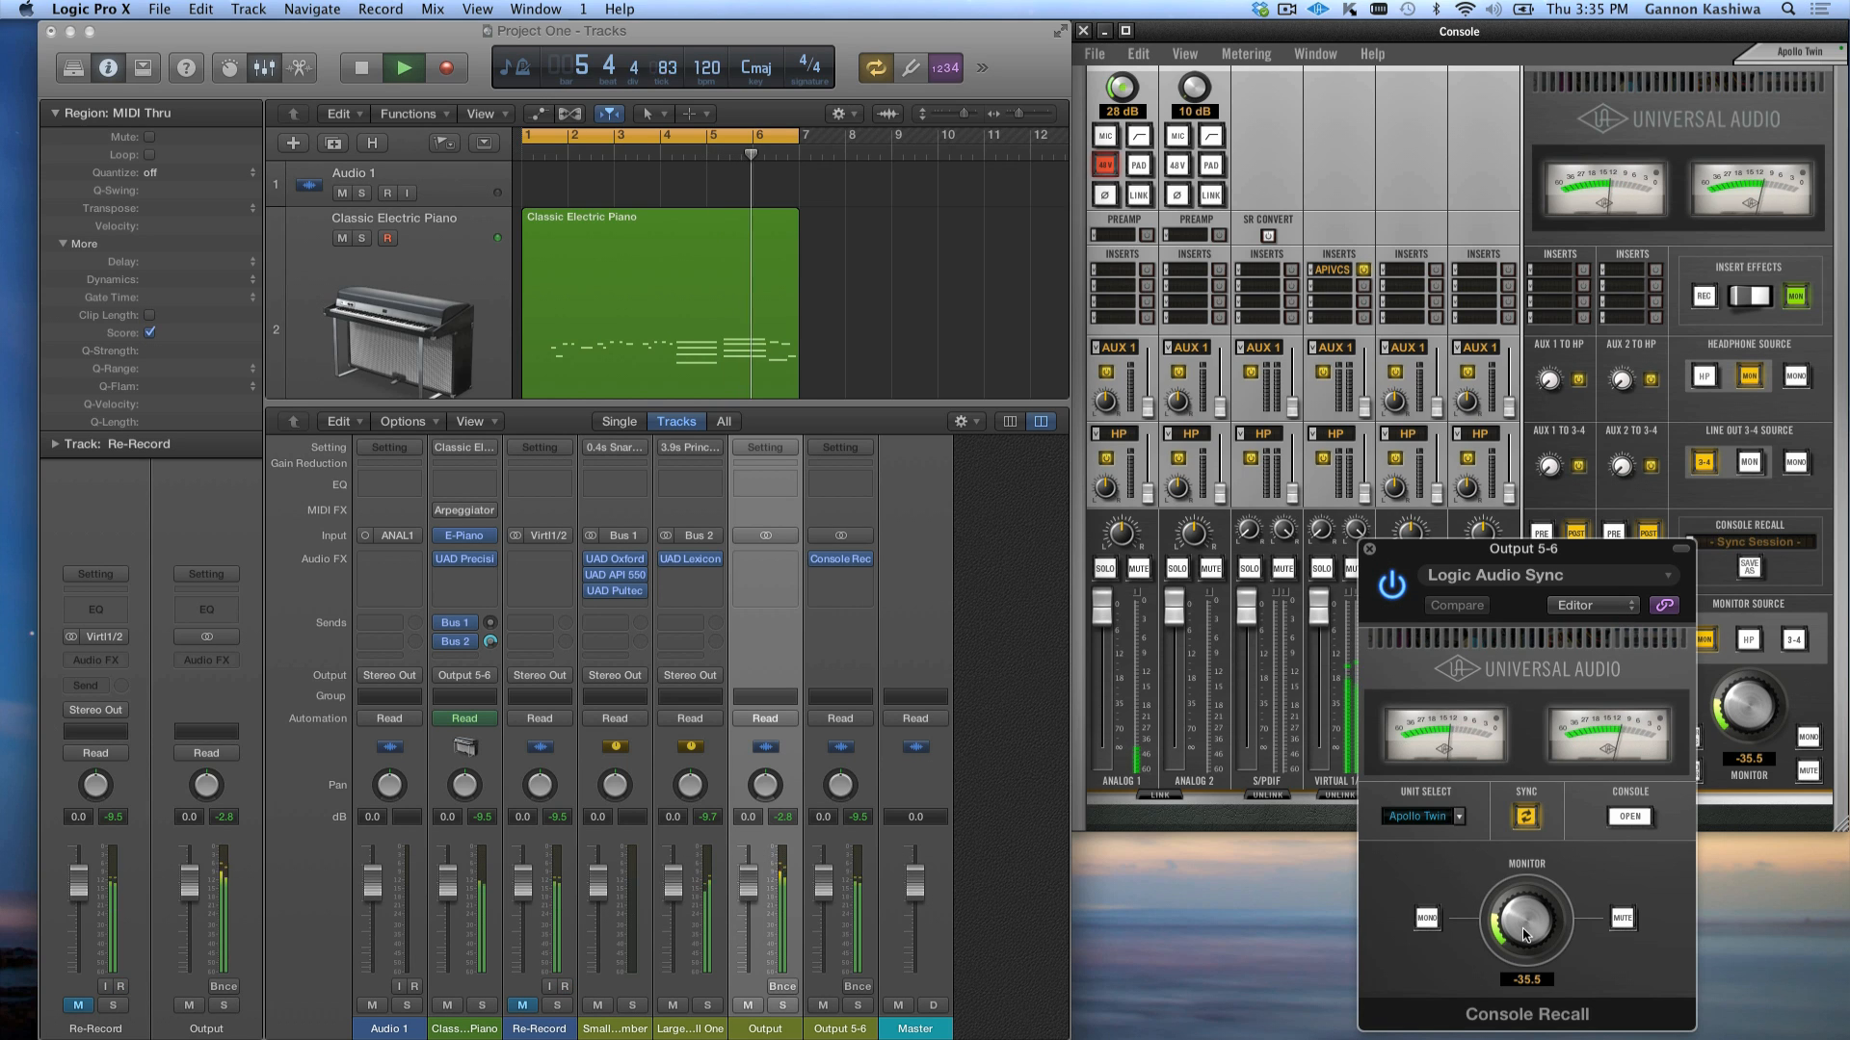
left_click_drag(1524, 932, 1520, 913)
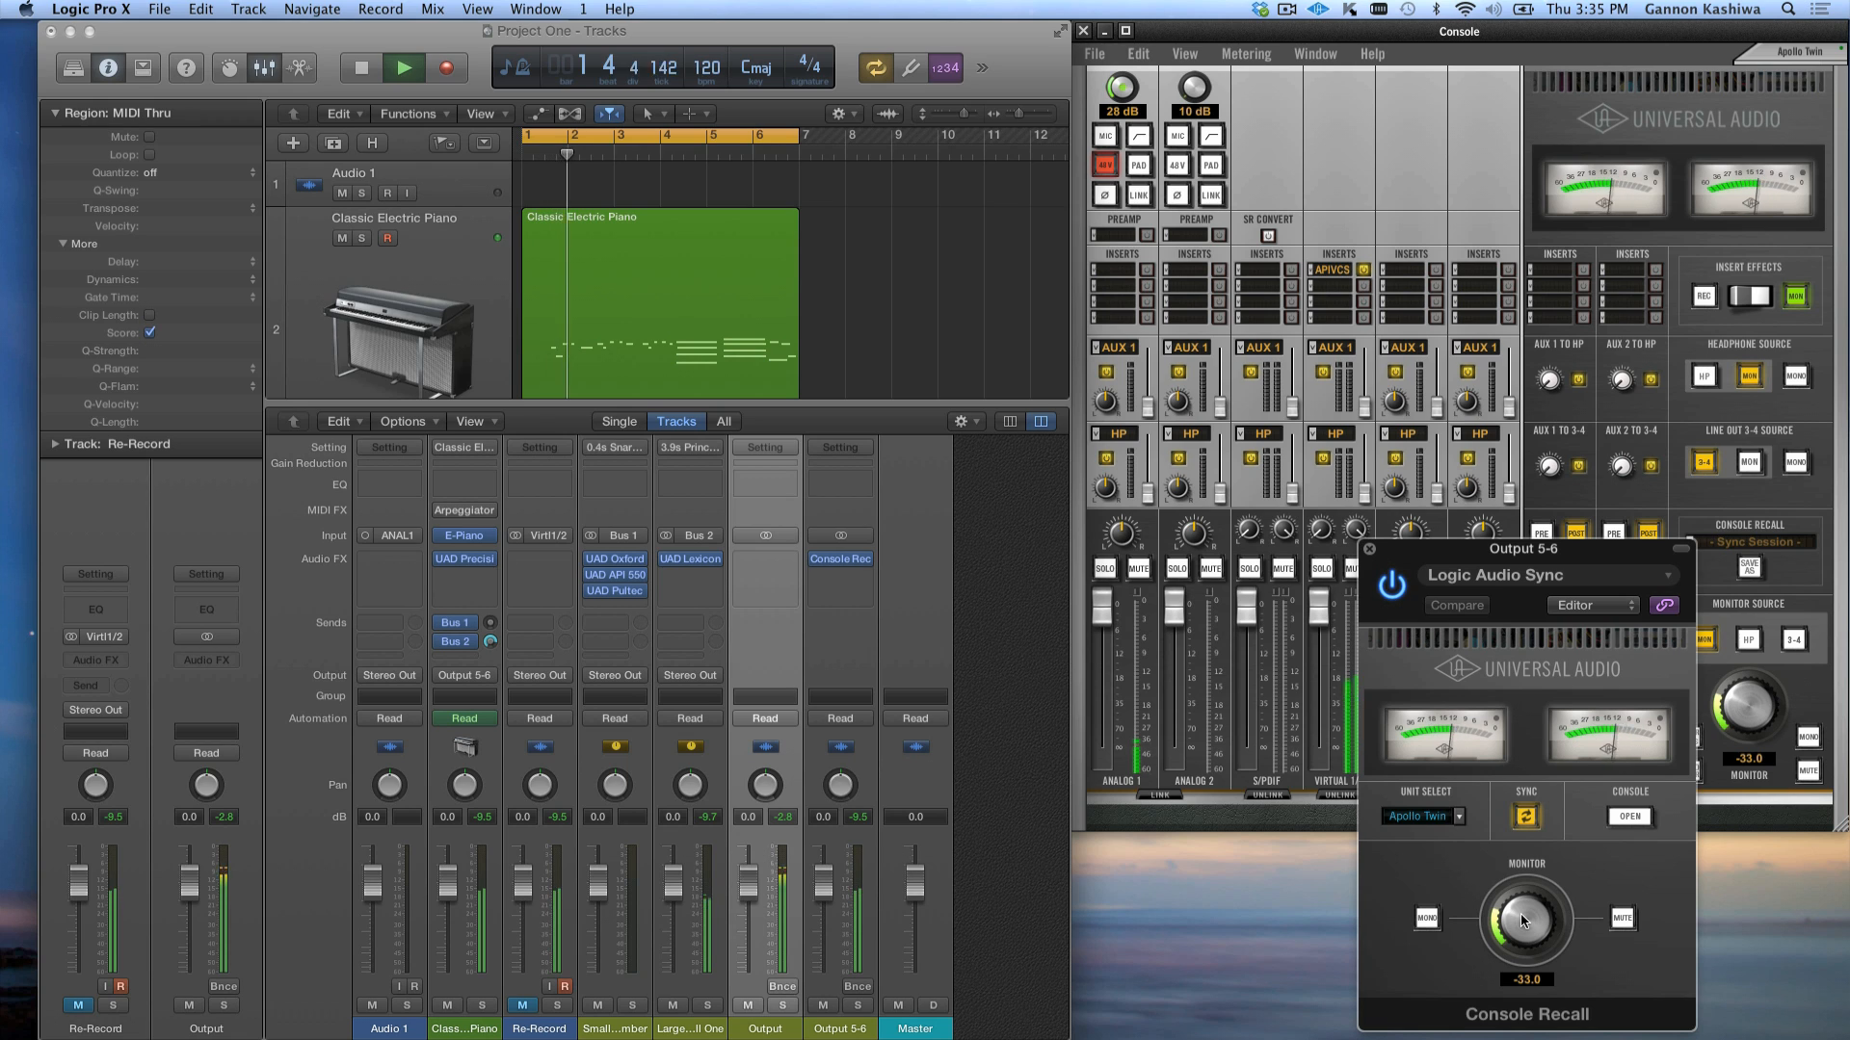
left_click(1667, 576)
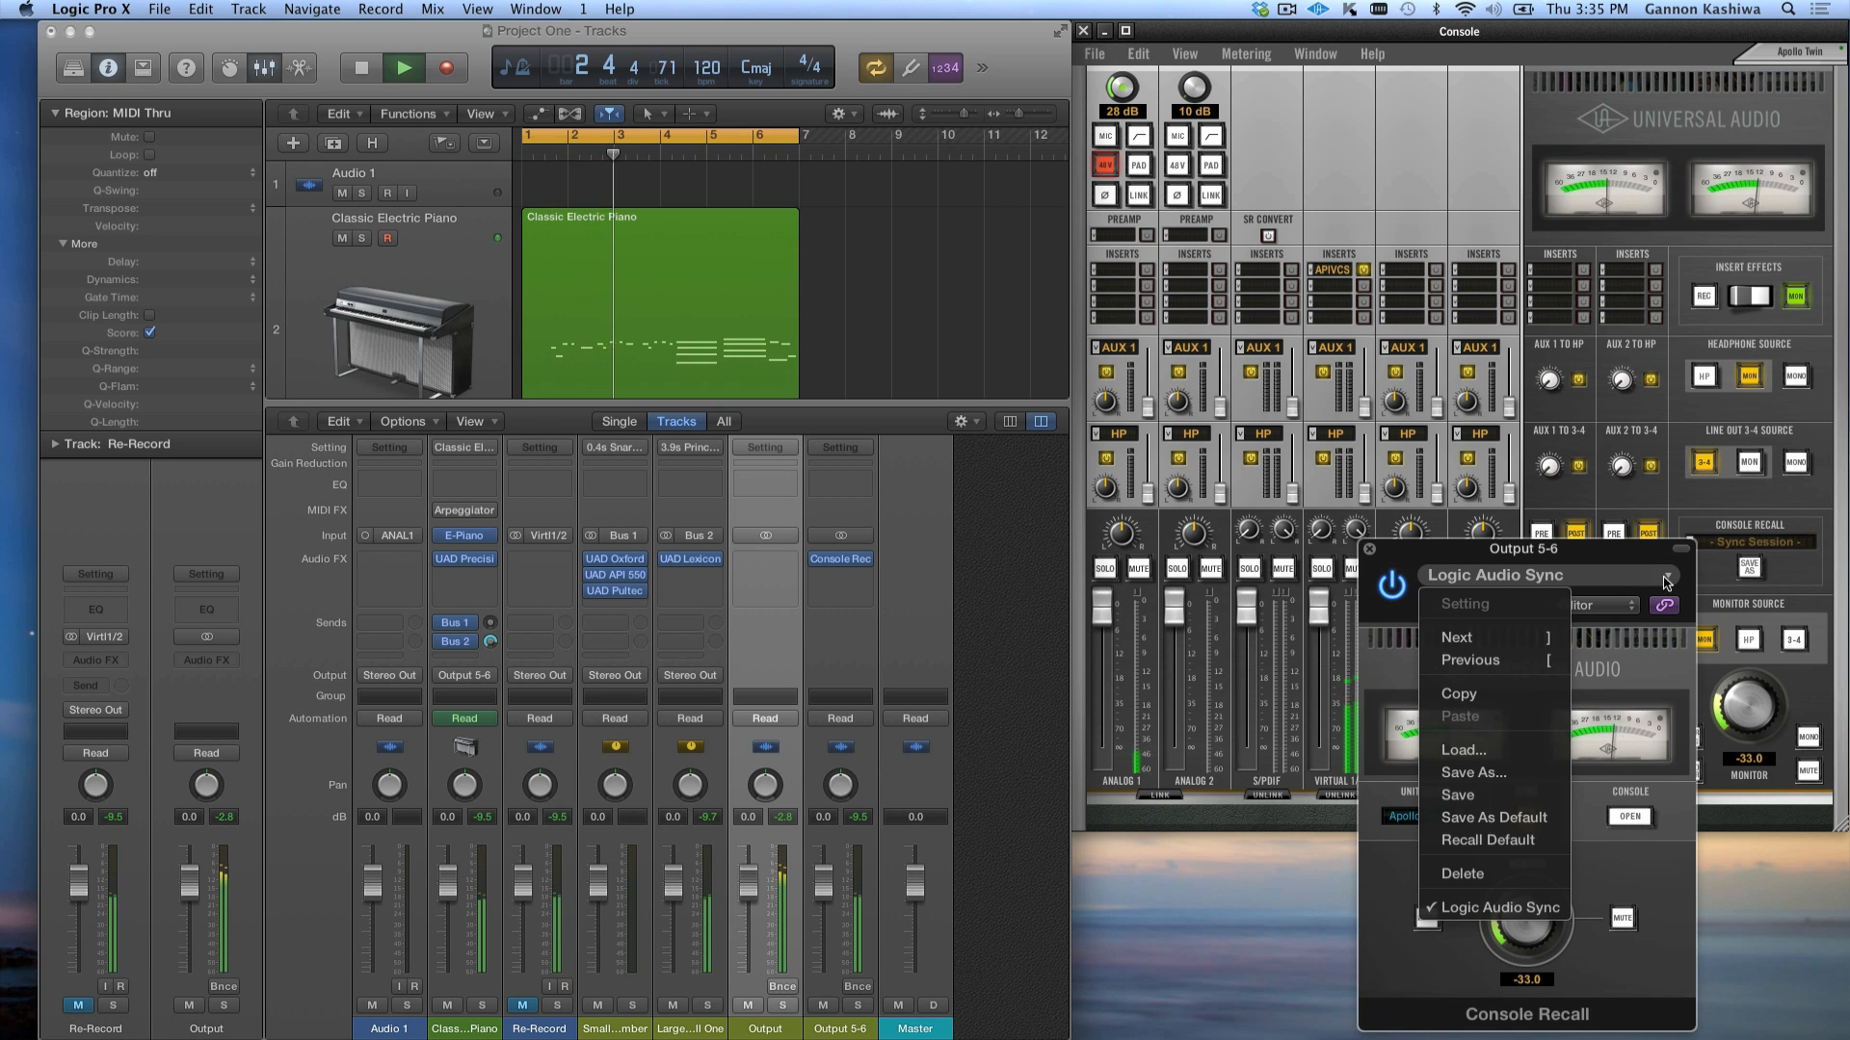
left_click(1665, 580)
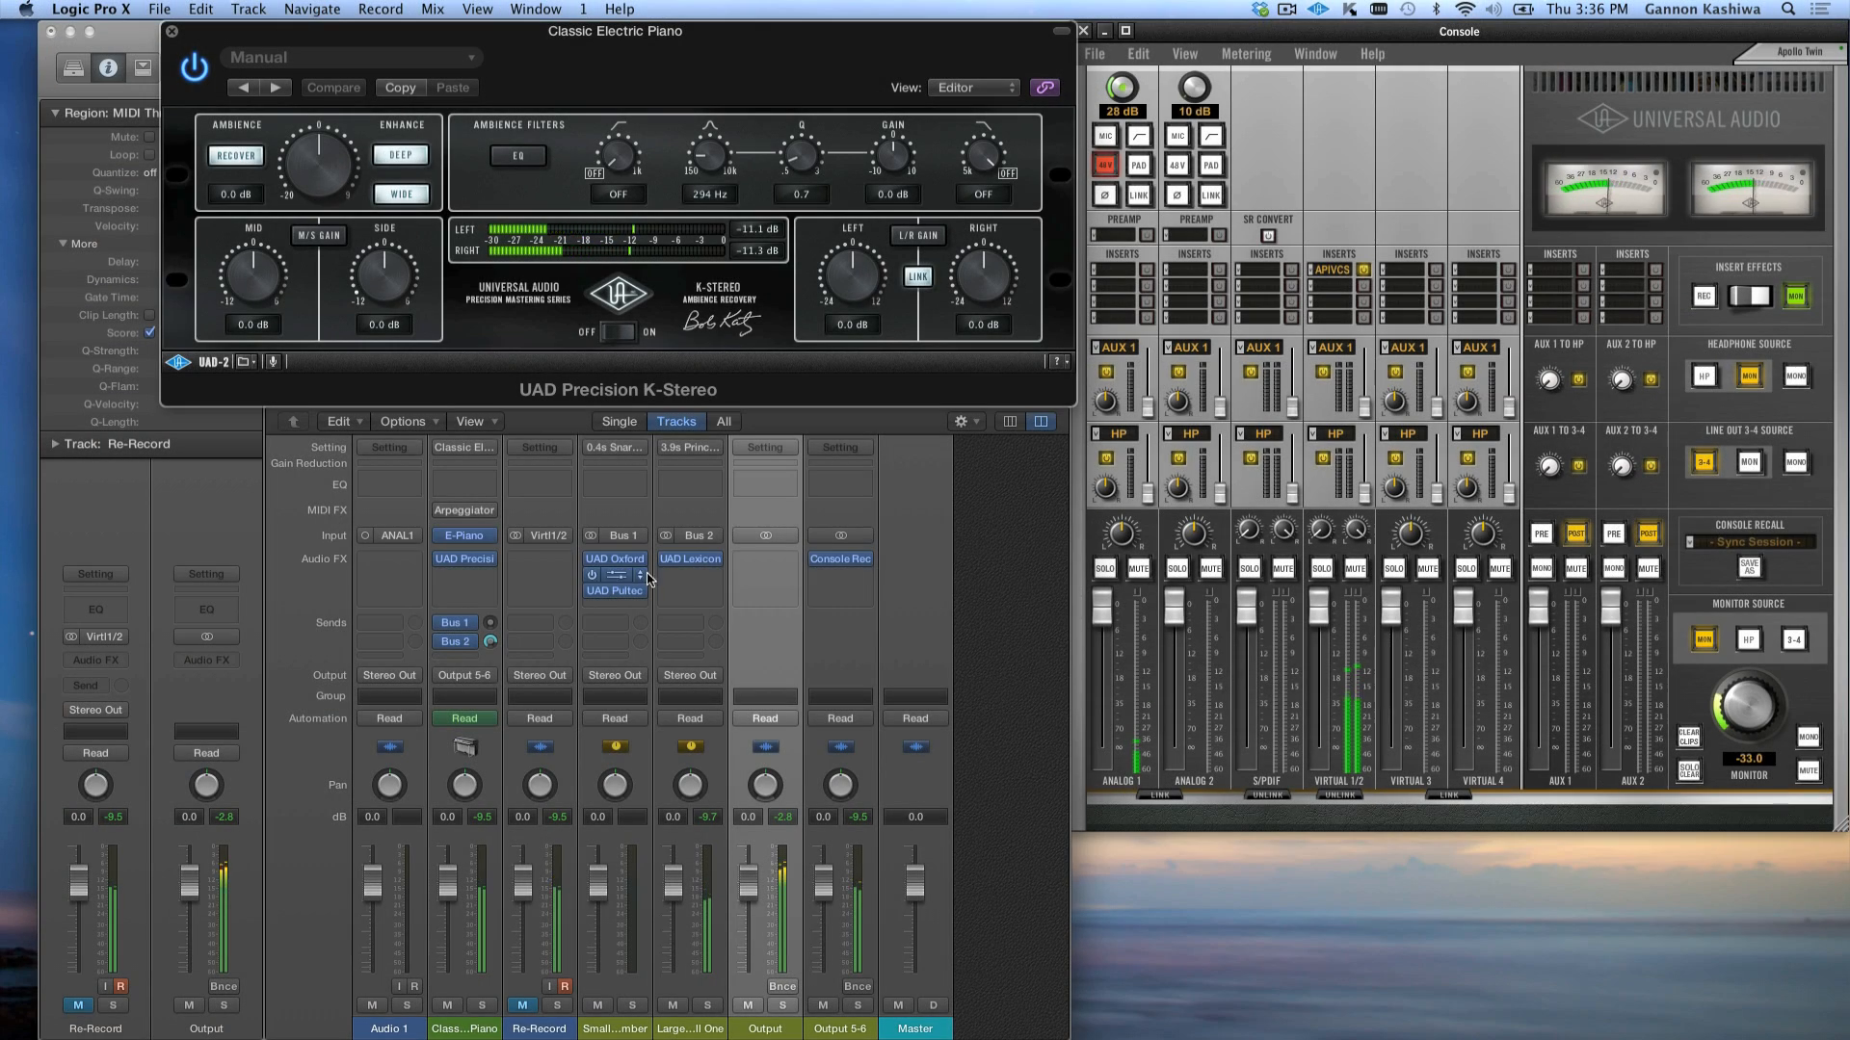
Open the UAD Lexicon 224 on the Large Hall channel and the API Vision Channel Strip on VIRTUAL 1/2, and arrange their windows side by side.
left_click(690, 559)
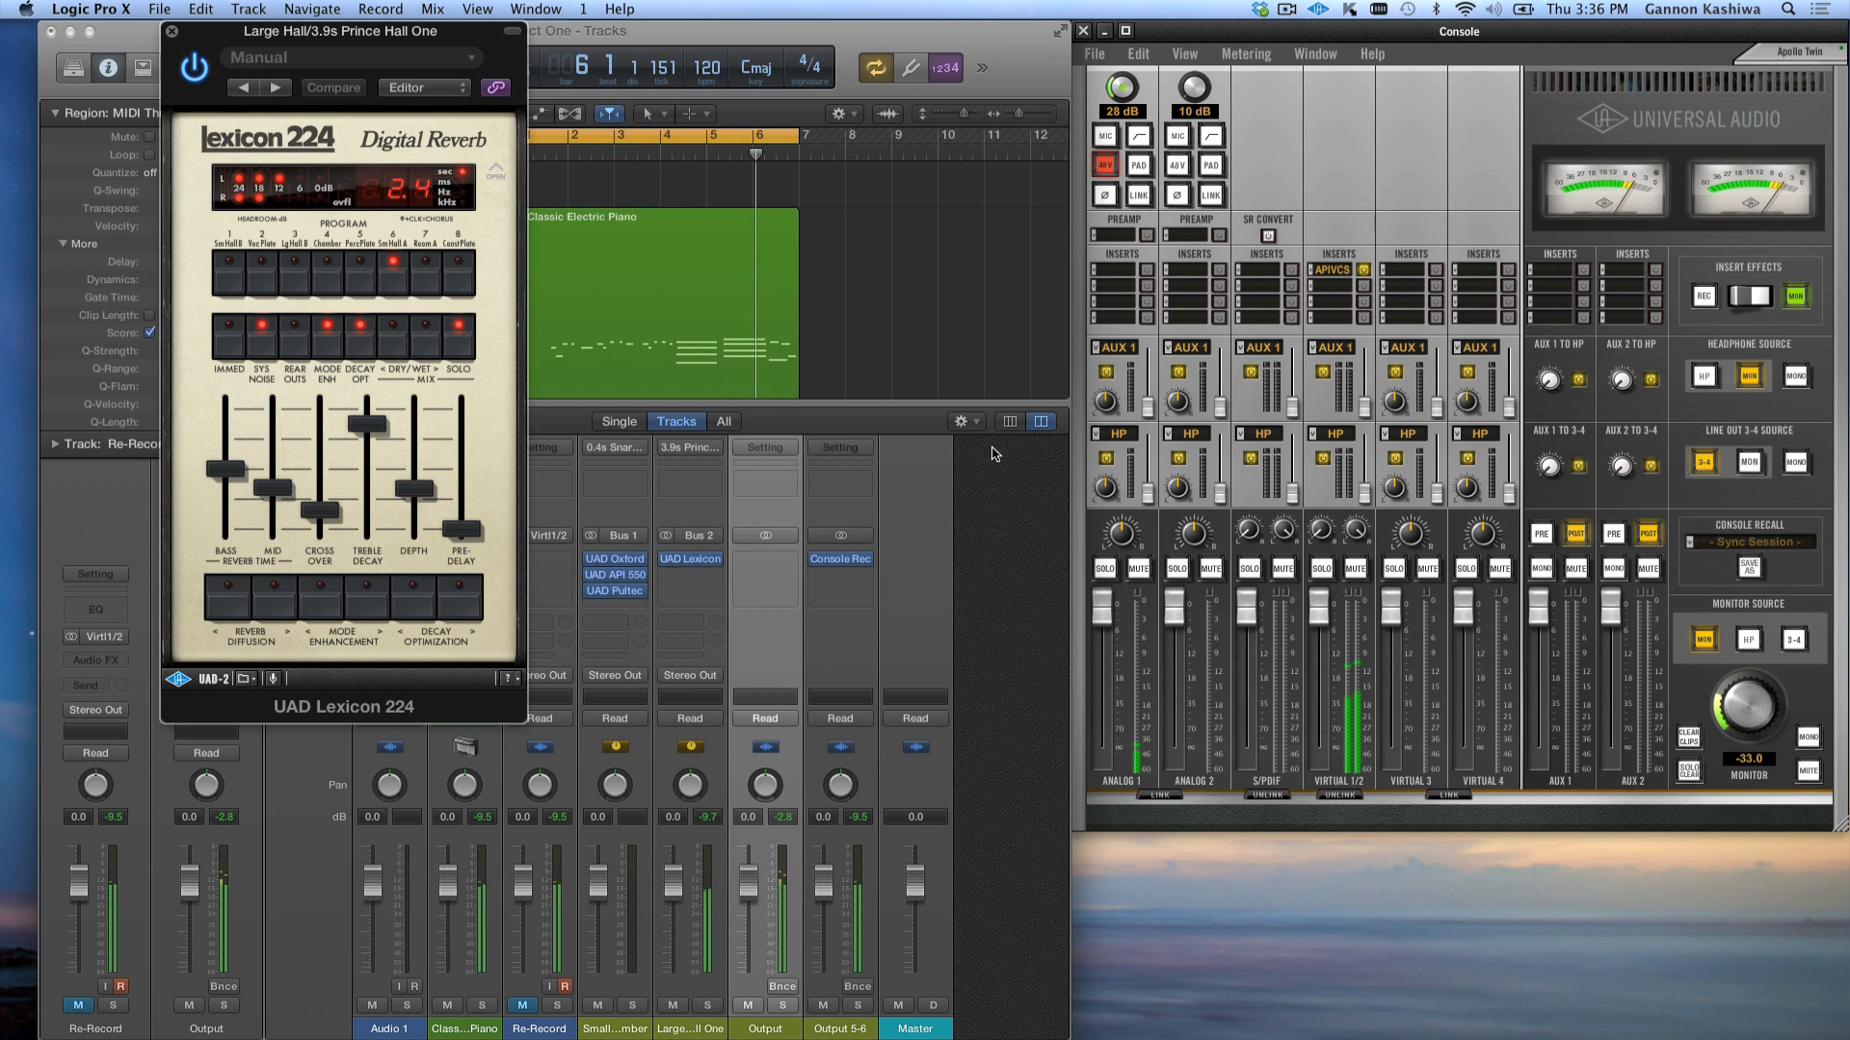
left_click(1330, 273)
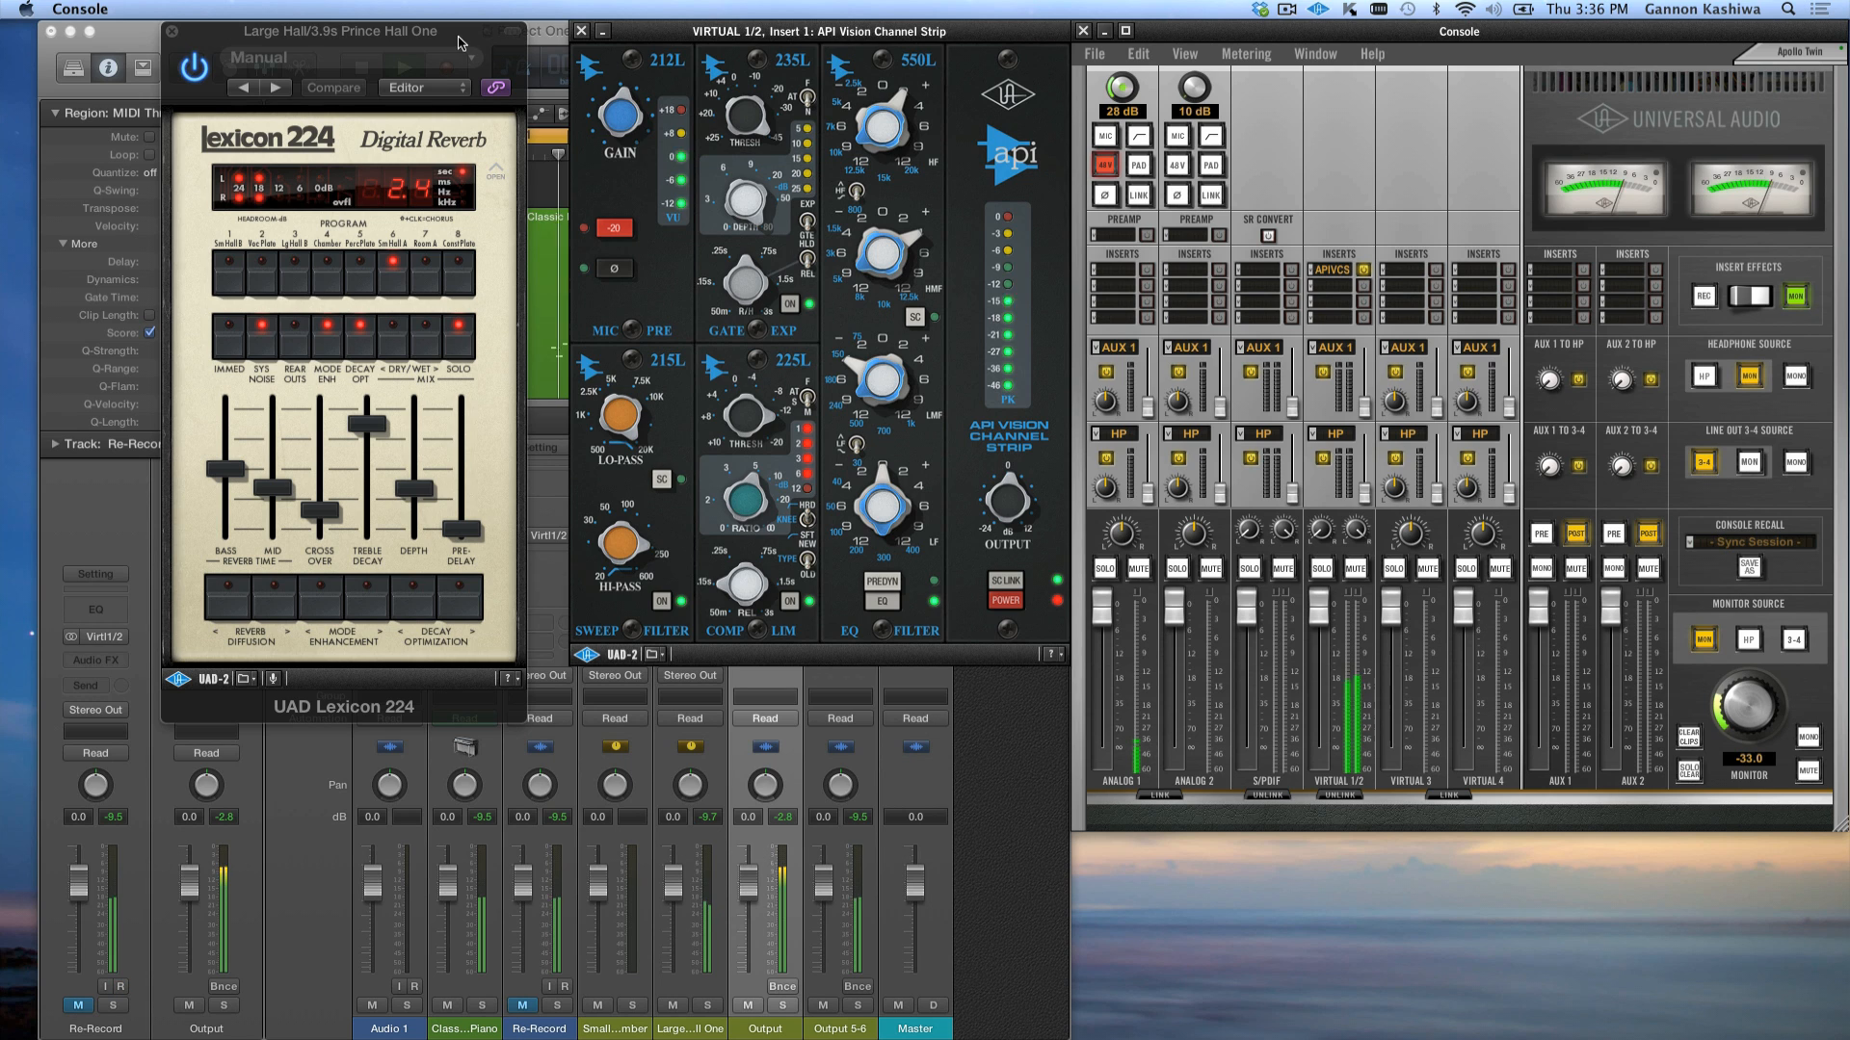
left_click_drag(460, 41, 483, 32)
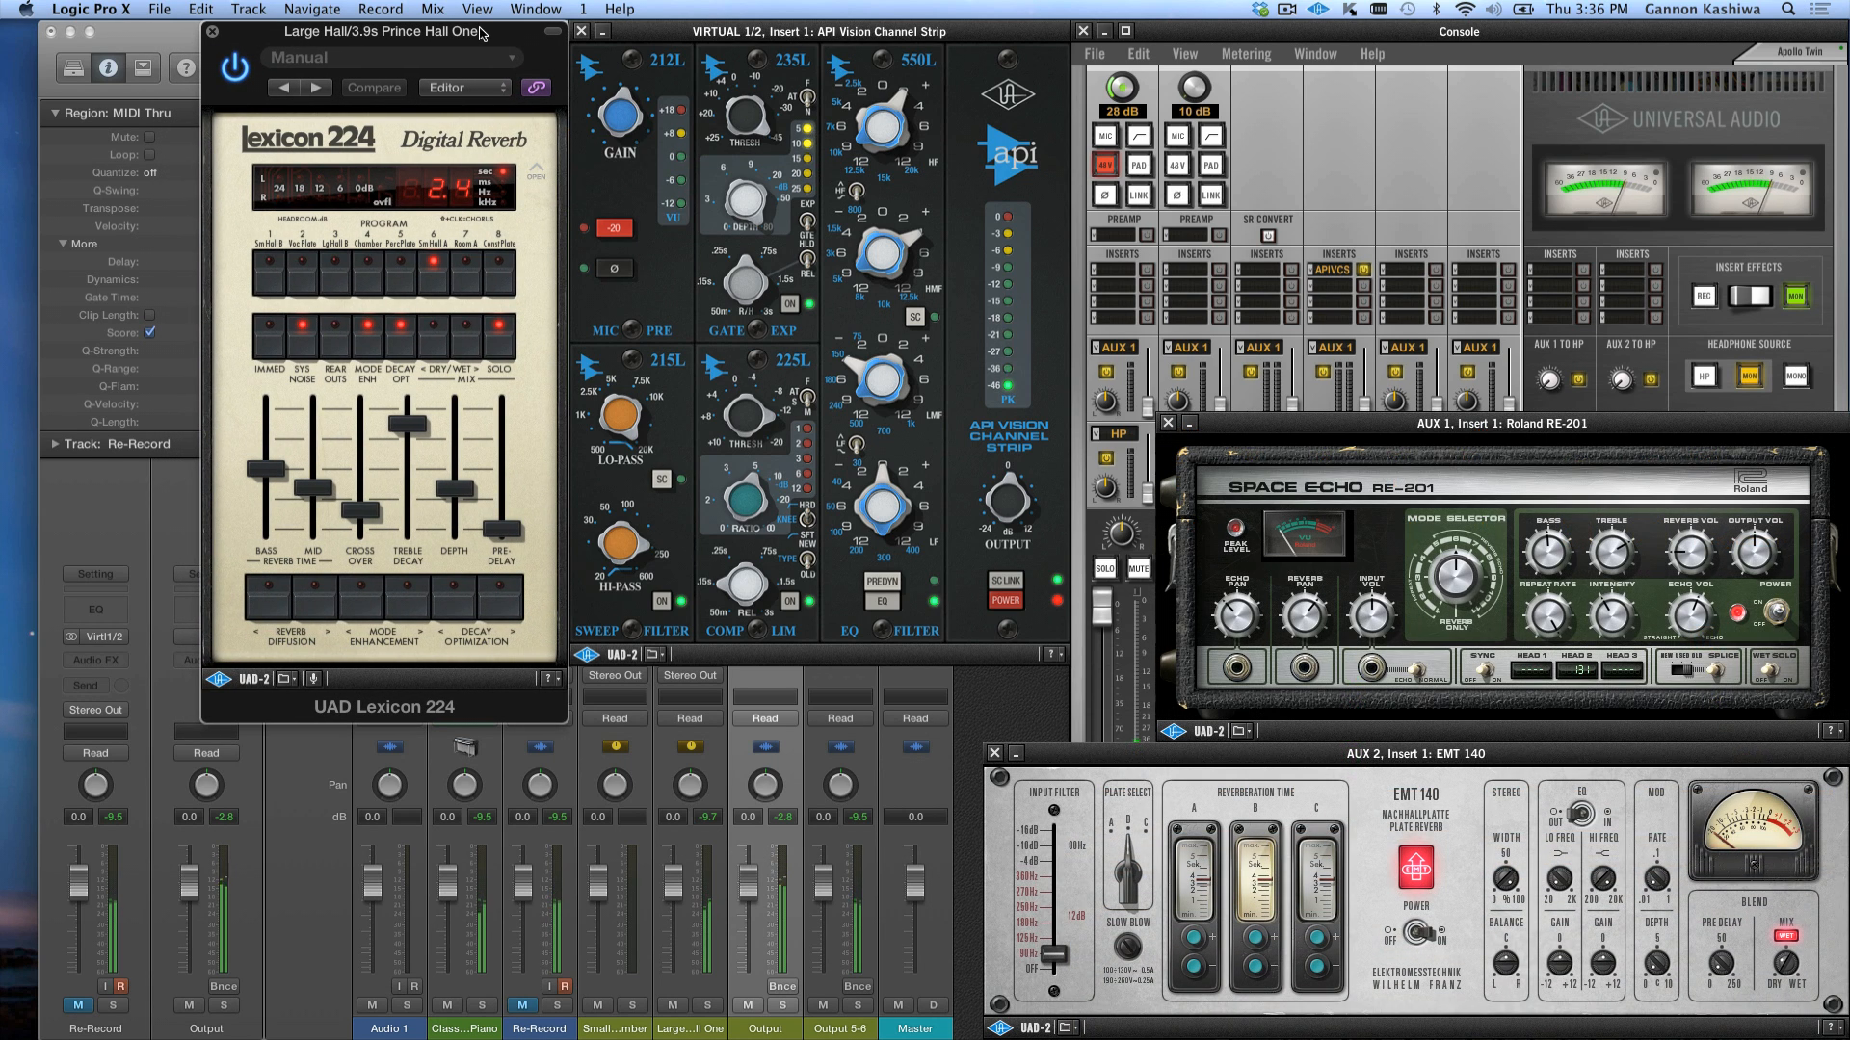